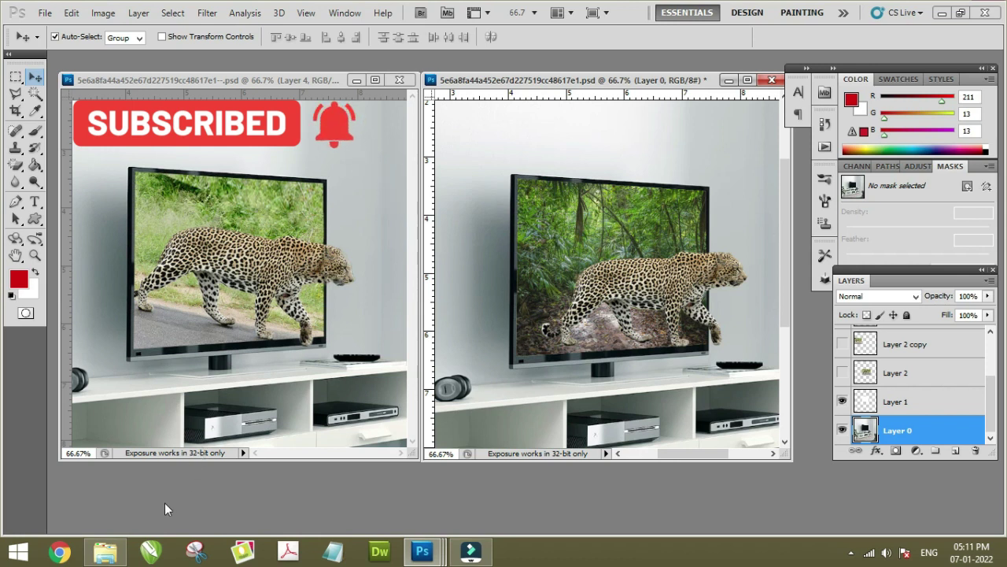
Step: Preview the TV bench photo from the part 2 folder in Windows Photo Viewer
click(104, 551)
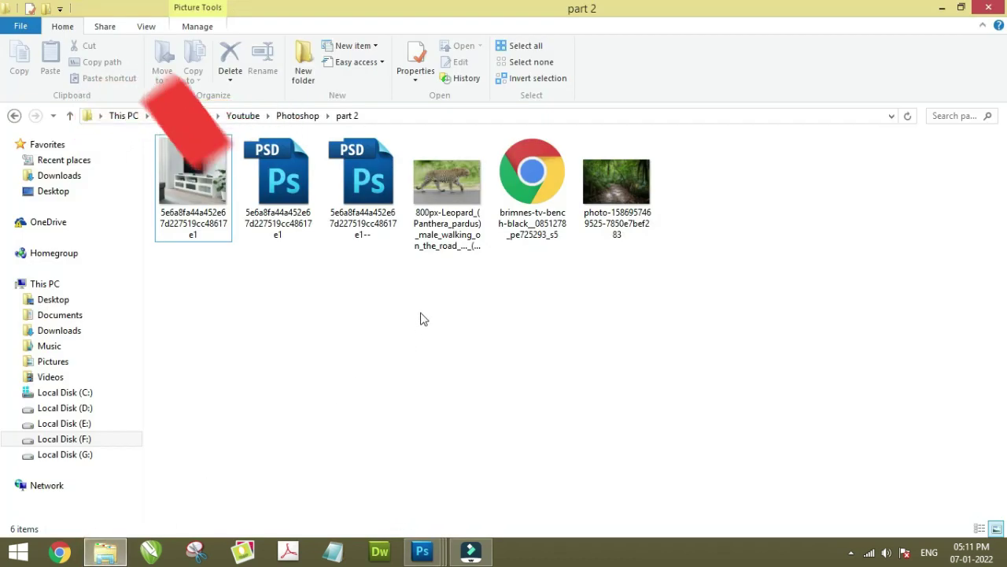
double_click(185, 189)
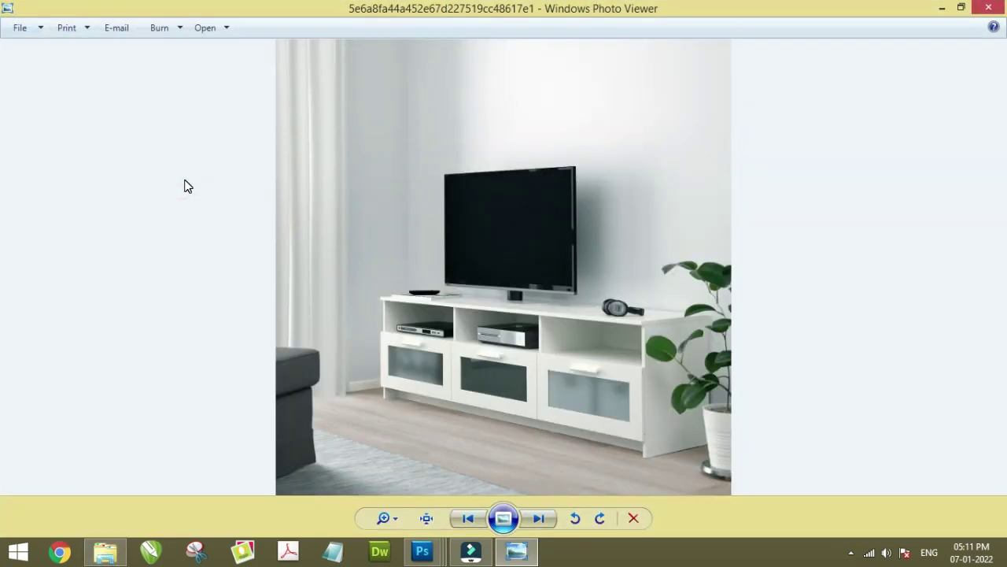
scroll(503, 267, up, 1)
scroll(508, 276, up, 1)
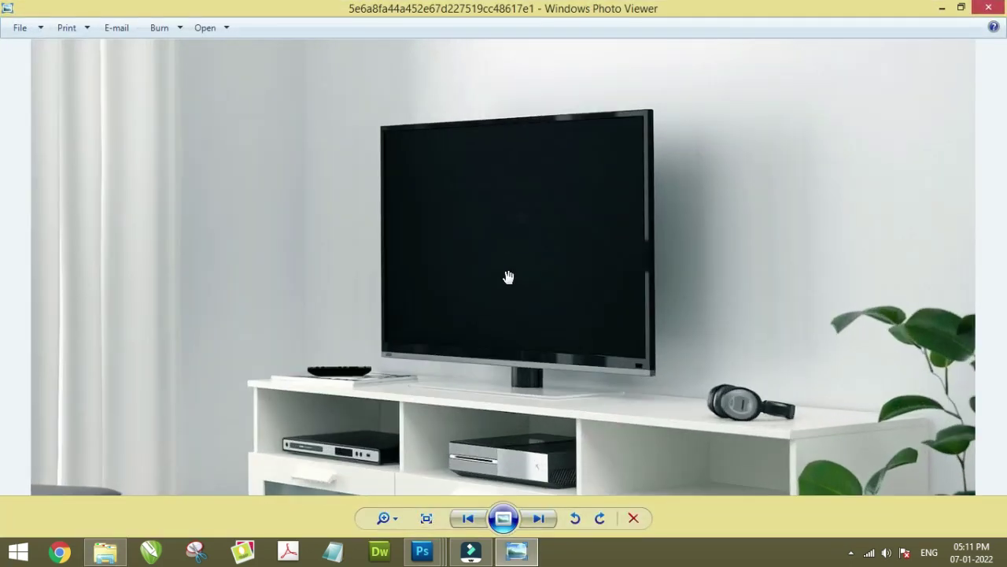
click(989, 8)
Step: Preview the leopard photo and then the jungle photo
click(450, 187)
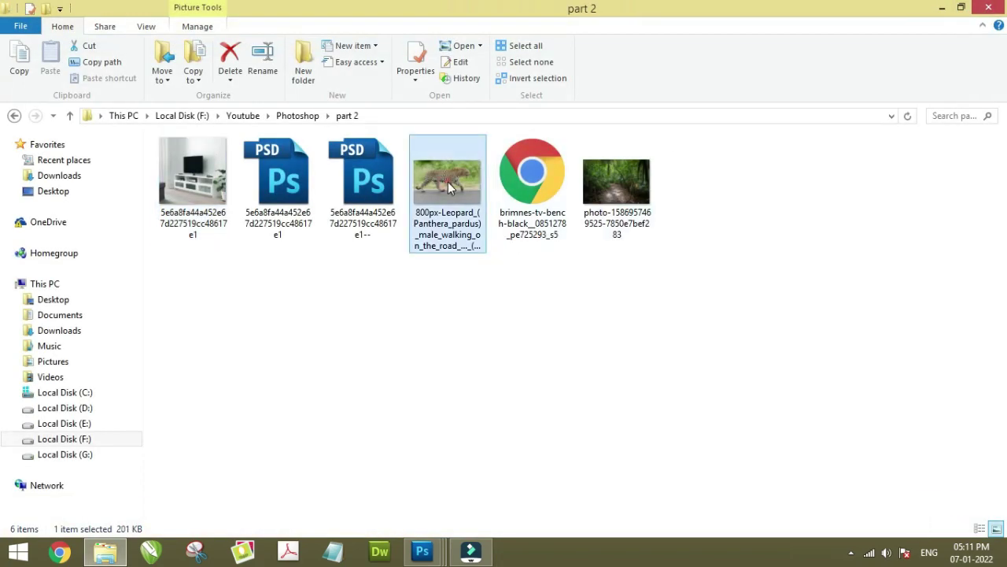
double_click(450, 186)
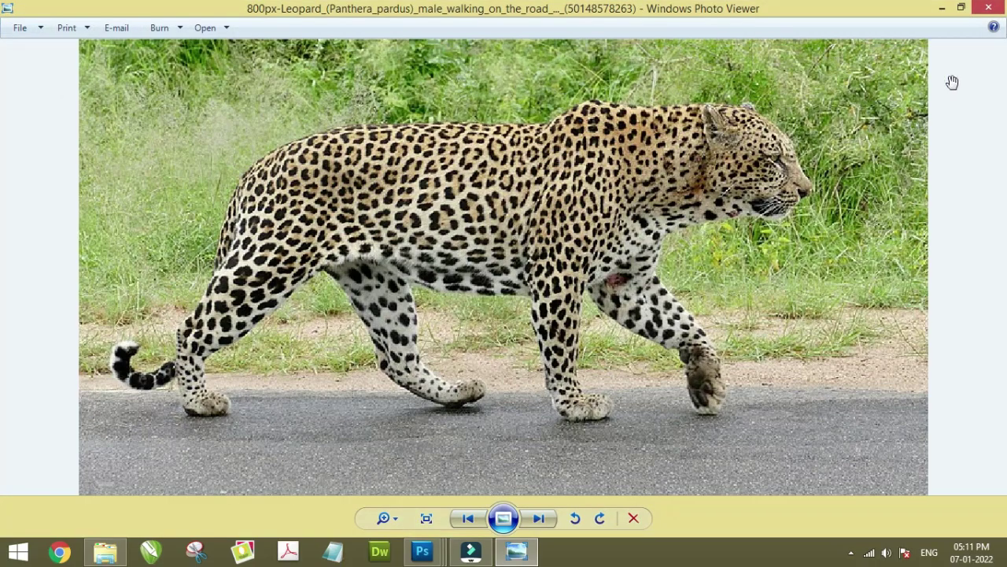
click(988, 8)
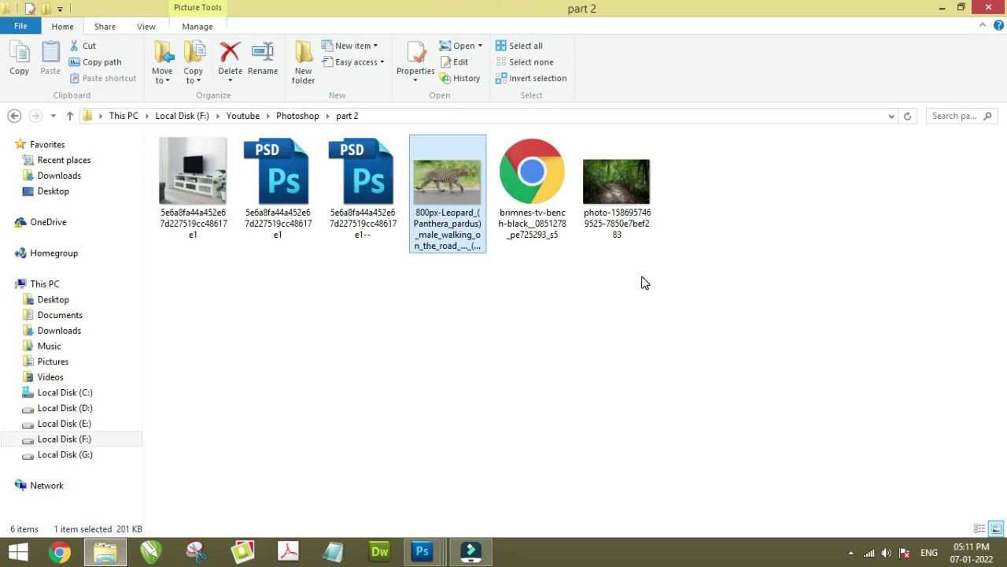
double_click(617, 171)
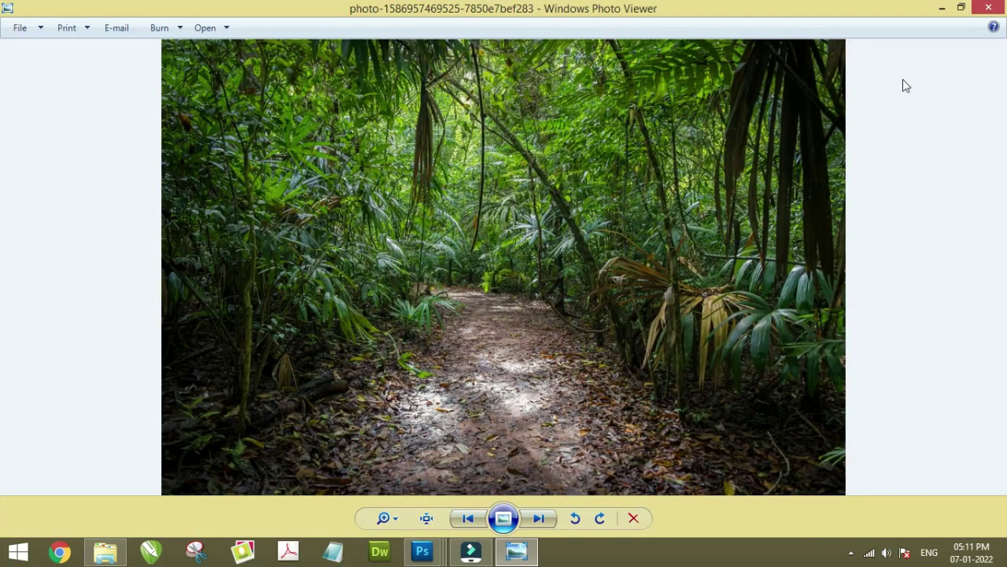
click(988, 8)
Step: Preview the TV bench photo again and drag it into Photoshop
click(187, 175)
double_click(195, 181)
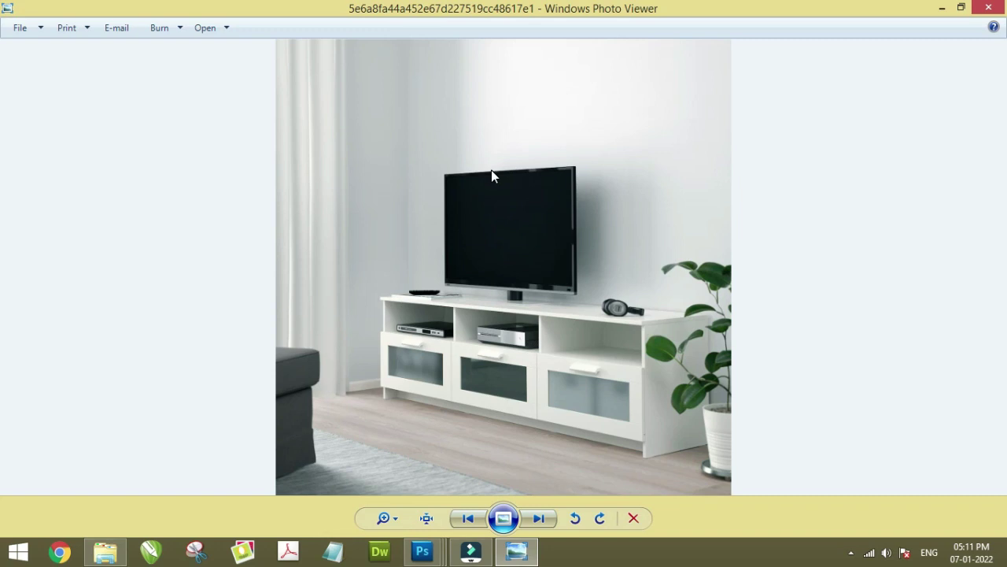
click(989, 8)
mouse_move(189, 183)
mouse_down()
mouse_move(450, 535)
mouse_move(272, 484)
mouse_move(452, 64)
mouse_move(518, 86)
mouse_move(306, 61)
mouse_up()
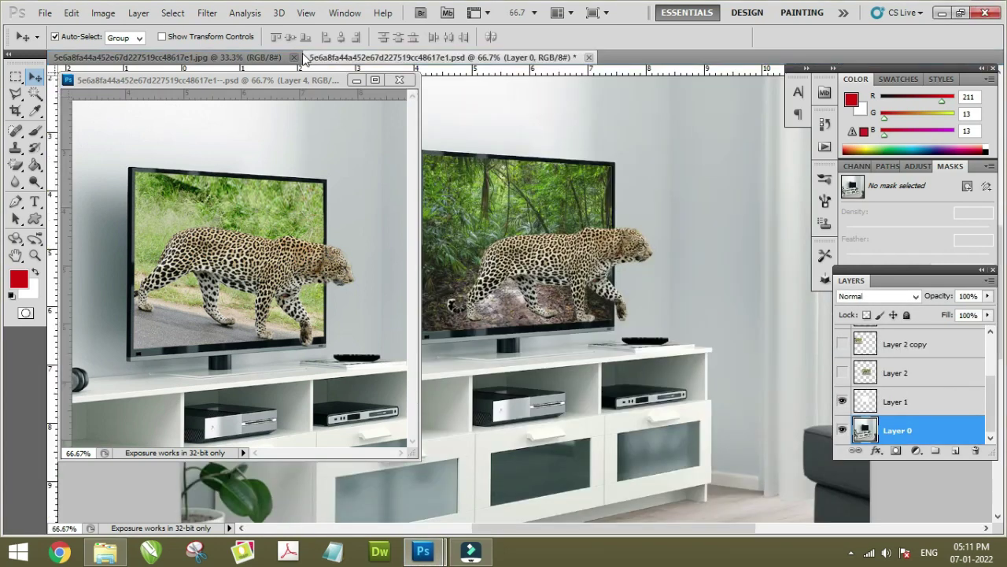
Step: Dock the TV bench photo as a tab and convert its Background into Layer 0
mouse_move(111, 80)
mouse_down()
mouse_move(646, 71)
mouse_move(645, 57)
mouse_up()
click(170, 58)
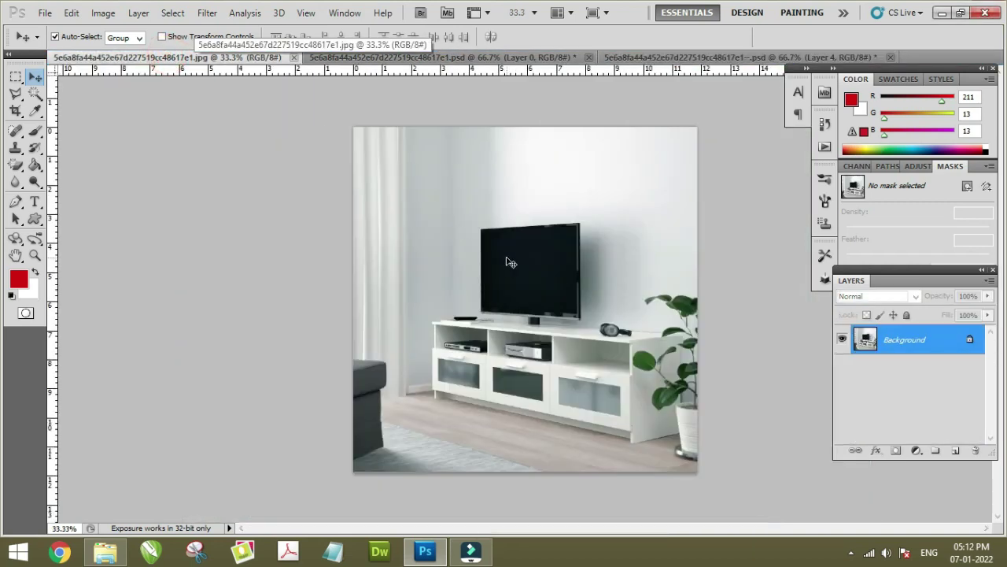
click(542, 259)
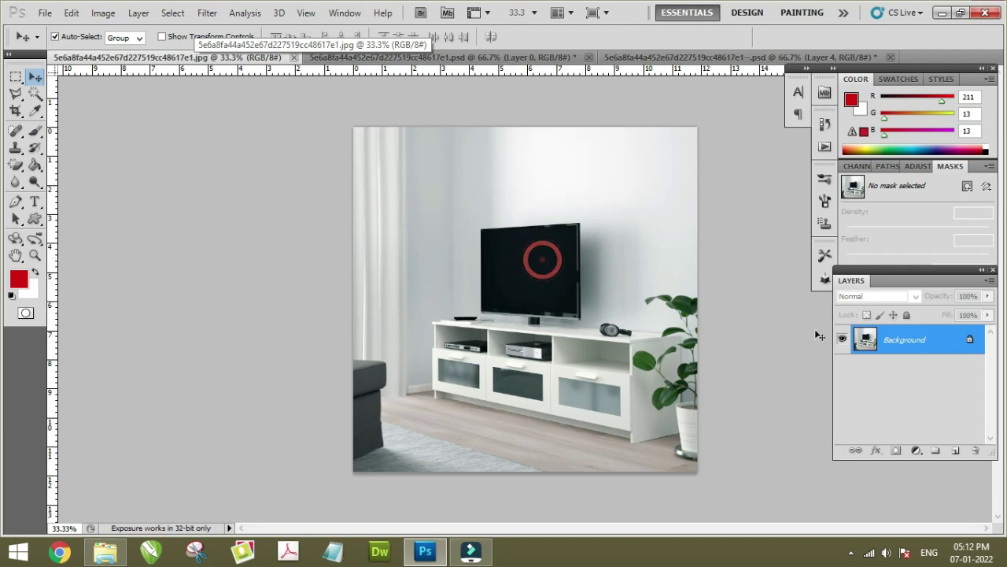
double_click(940, 343)
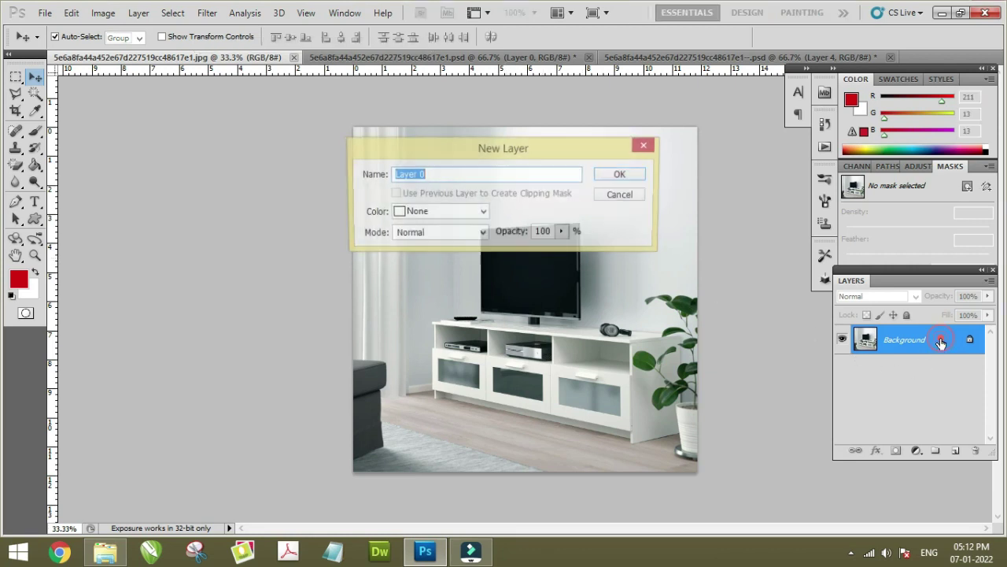
click(622, 174)
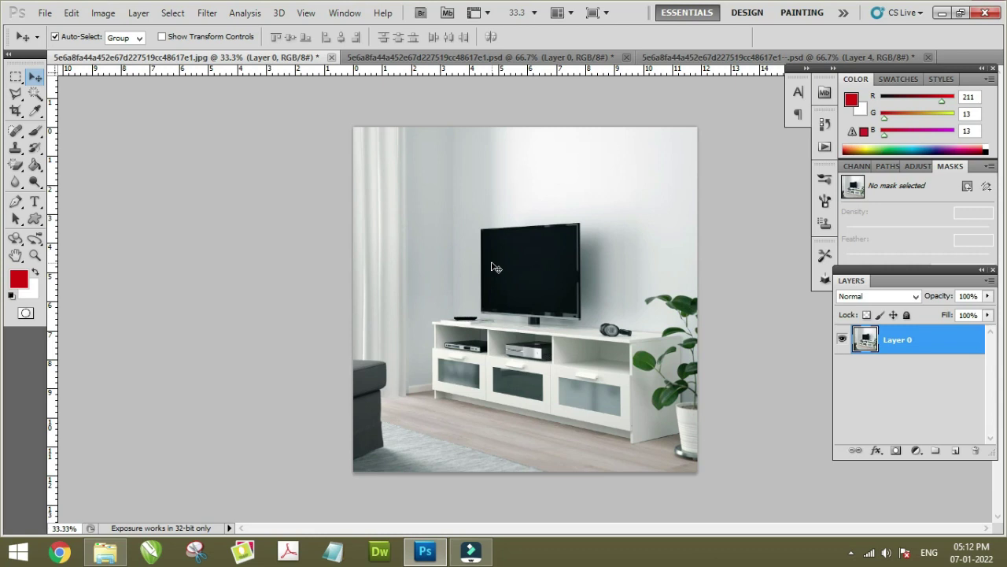
key(ctrl+plus)
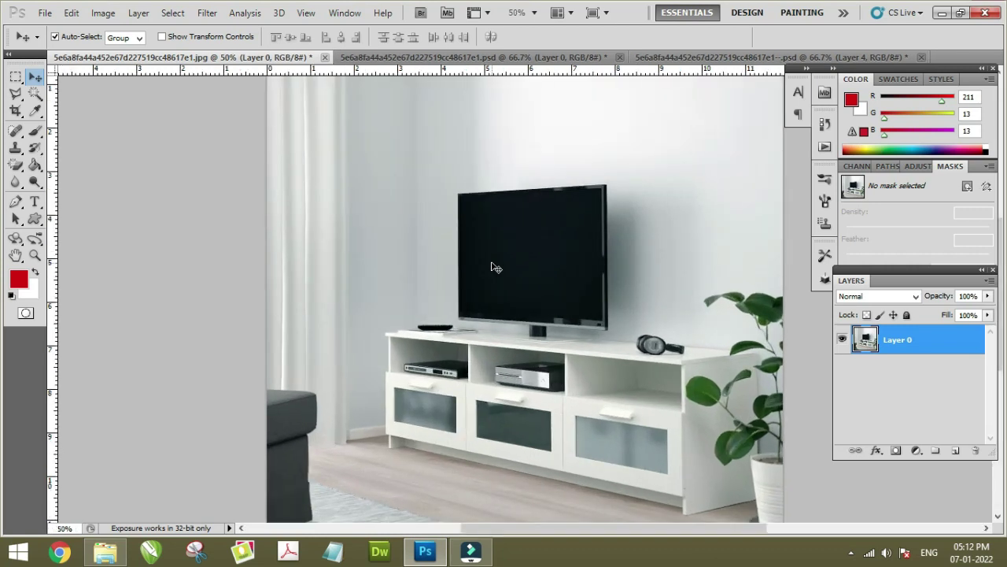
key(ctrl+plus)
key(ctrl+plus)
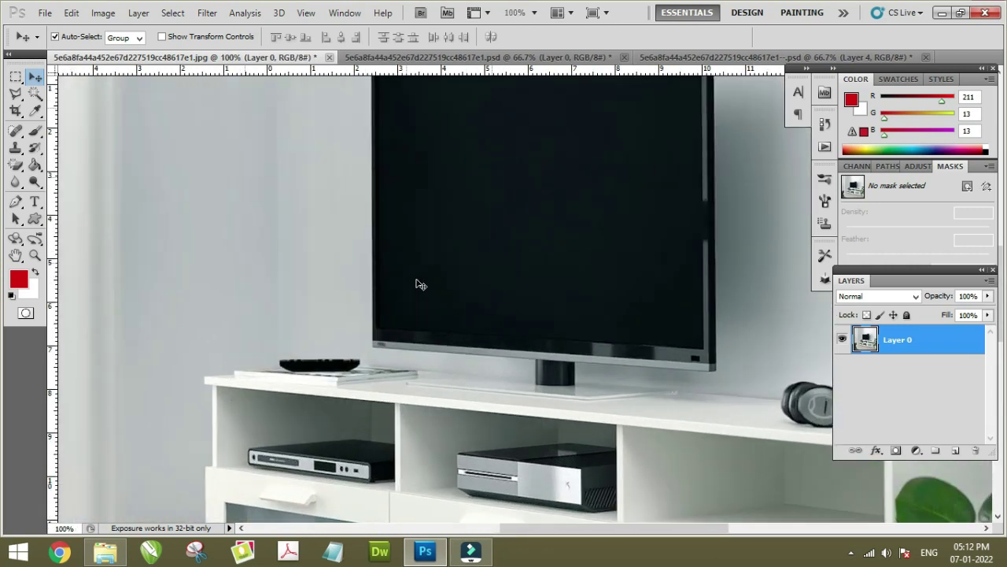
key(ctrl+plus)
key(ctrl+minus)
key(ctrl+minus)
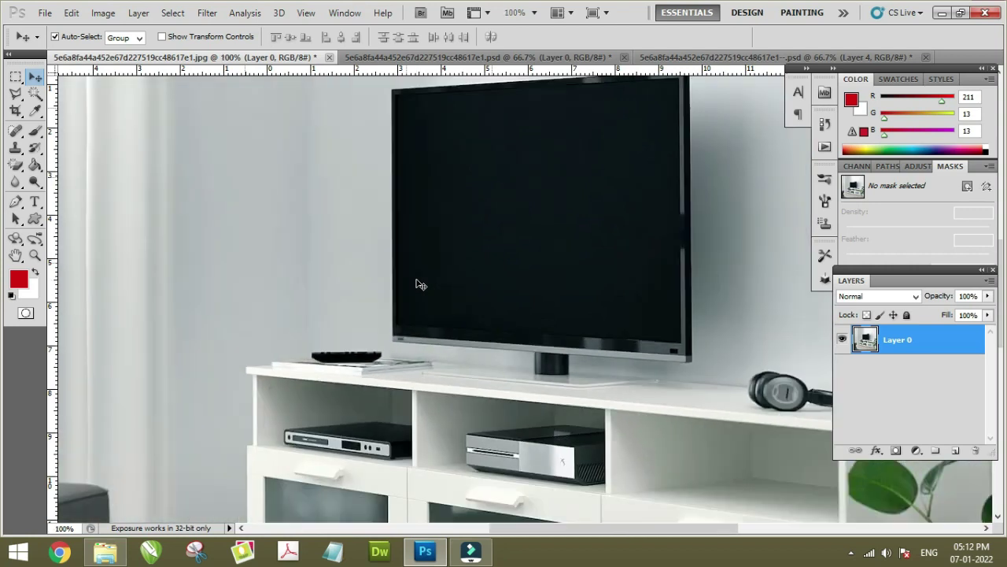
key(ctrl+minus)
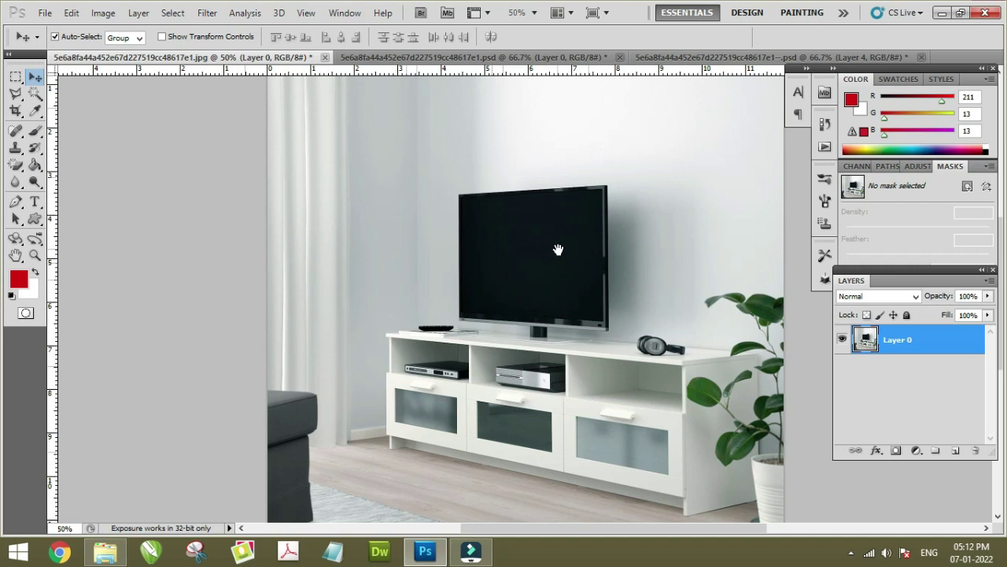
drag(609, 251, 413, 250)
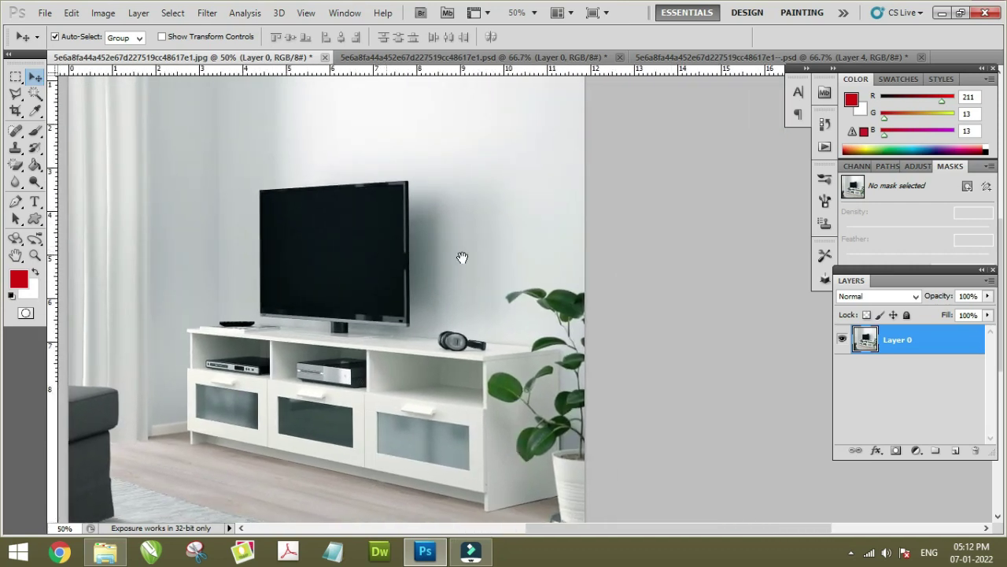
mouse_move(413, 251)
mouse_down()
mouse_move(554, 253)
mouse_move(556, 276)
mouse_up()
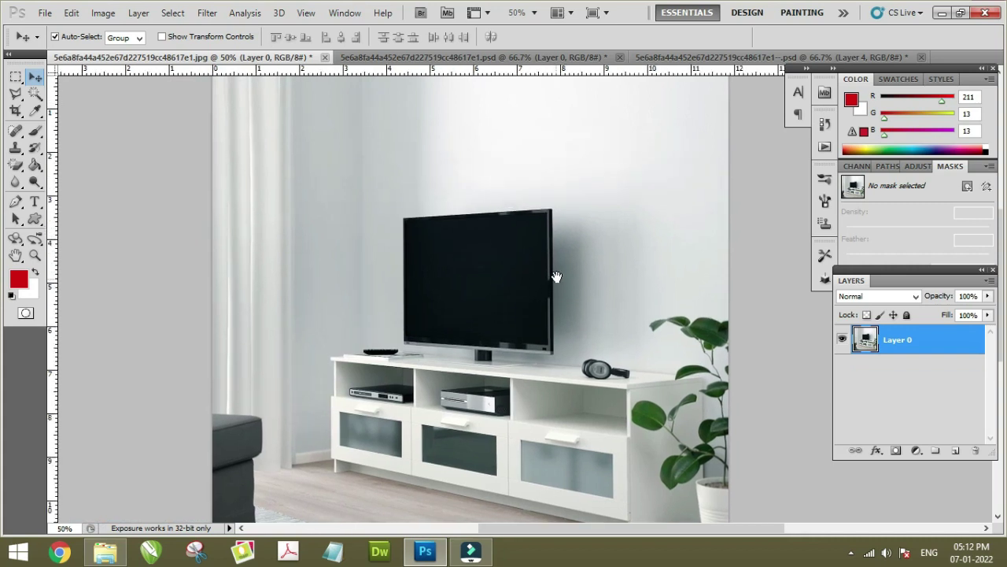
scroll(558, 281, down, 2)
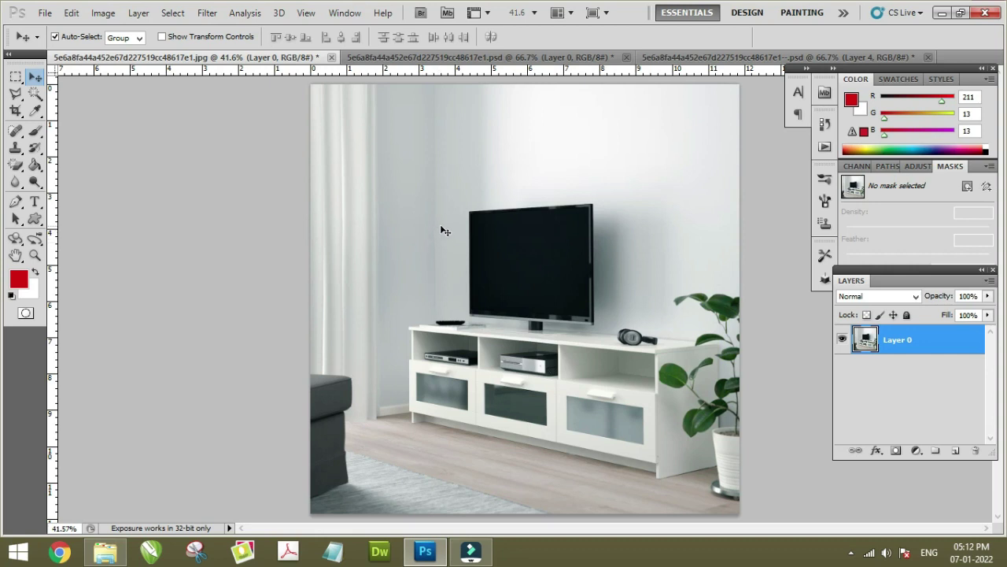
click(443, 229)
click(504, 268)
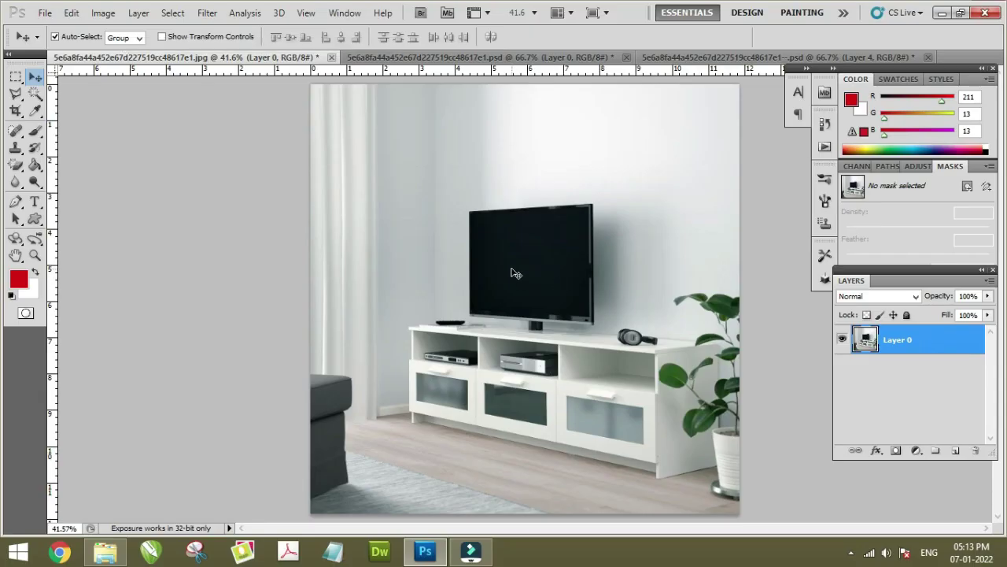
click(512, 269)
Step: Flip the TV room photo horizontally so the plant is left and the sofa right
key(ctrl+t)
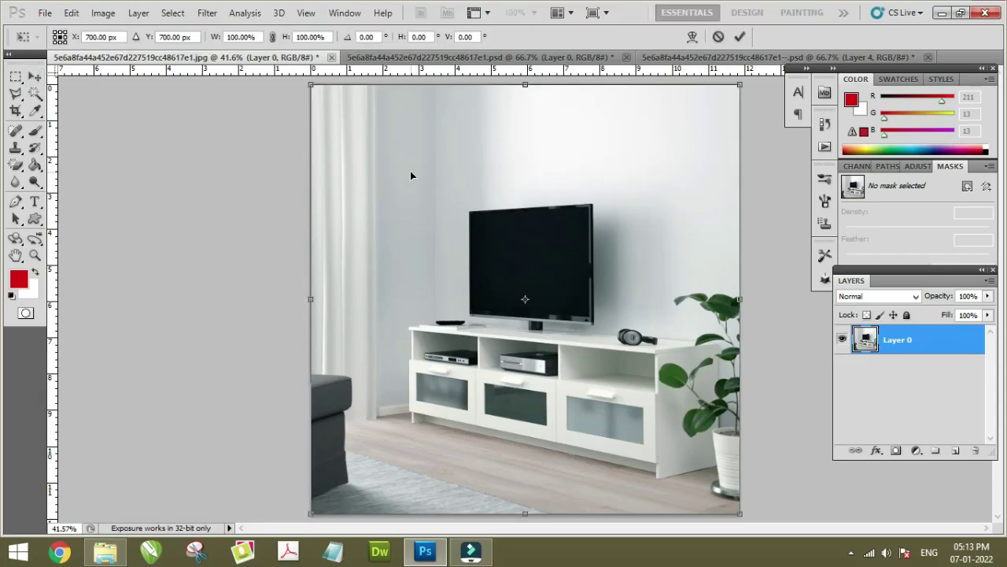
right_click(410, 171)
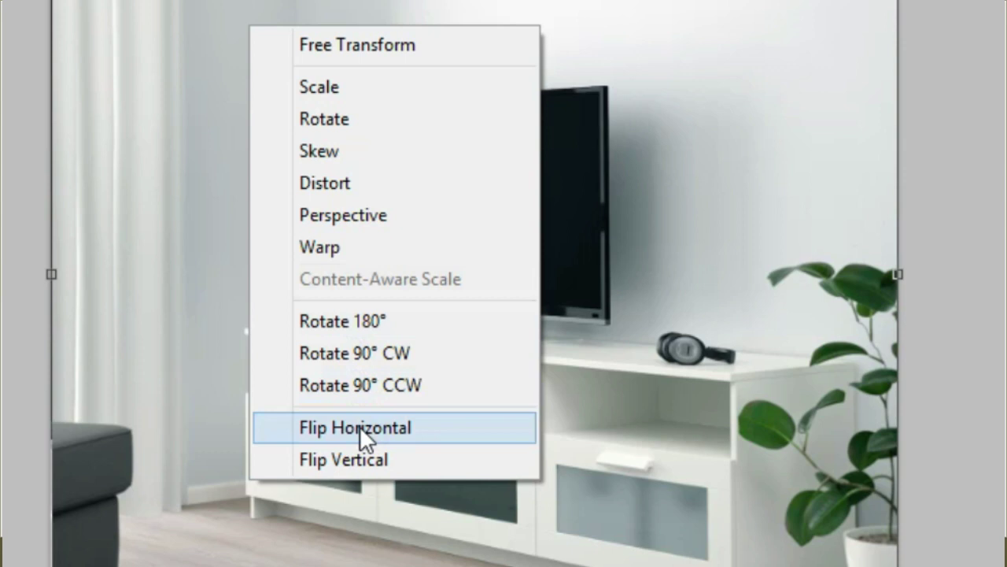
click(360, 426)
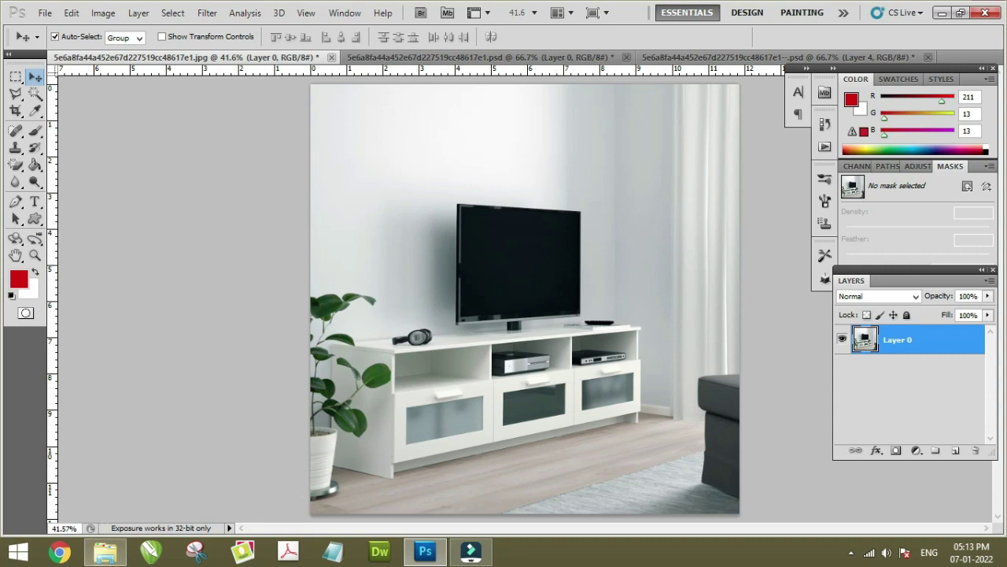
click(106, 551)
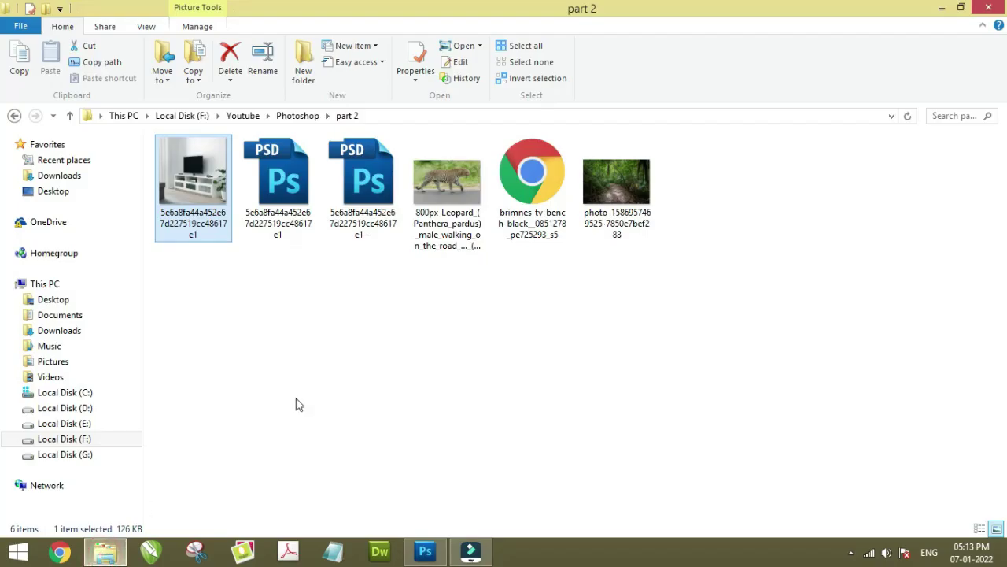
Step: Place the leopard photo onto the TV room canvas as its own layer, nudged slightly
click(353, 335)
drag(444, 181, 426, 551)
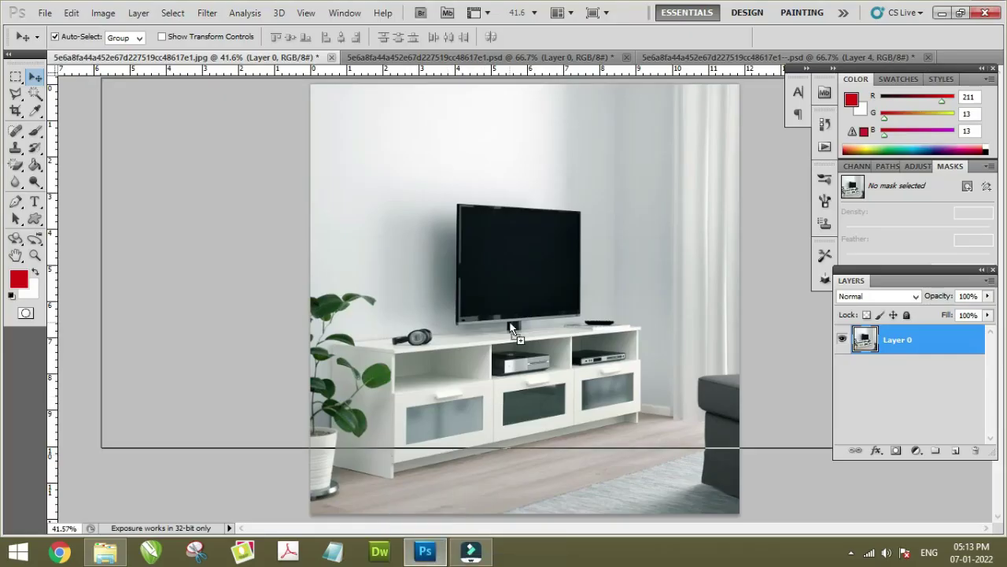
drag(426, 551, 510, 324)
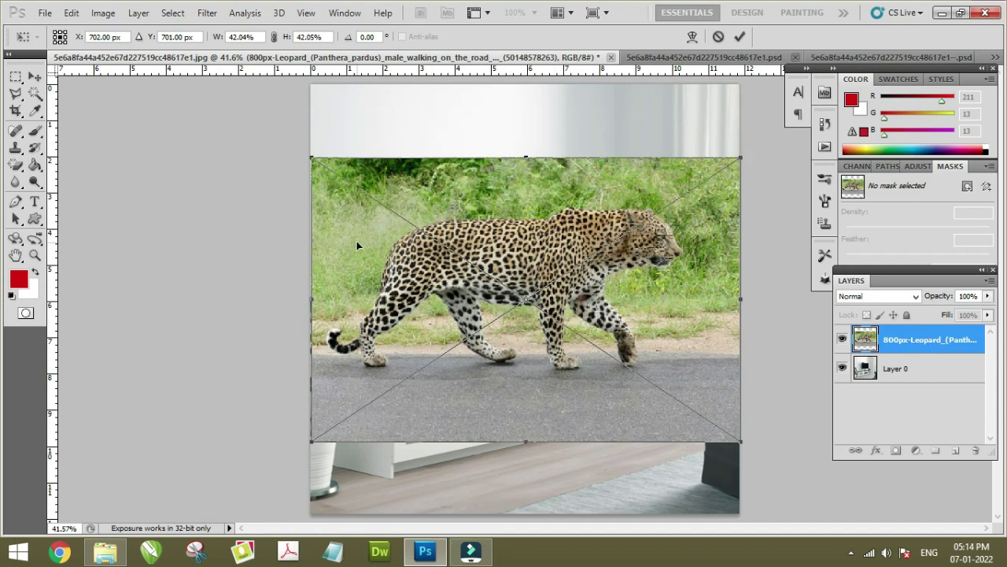
key(Return)
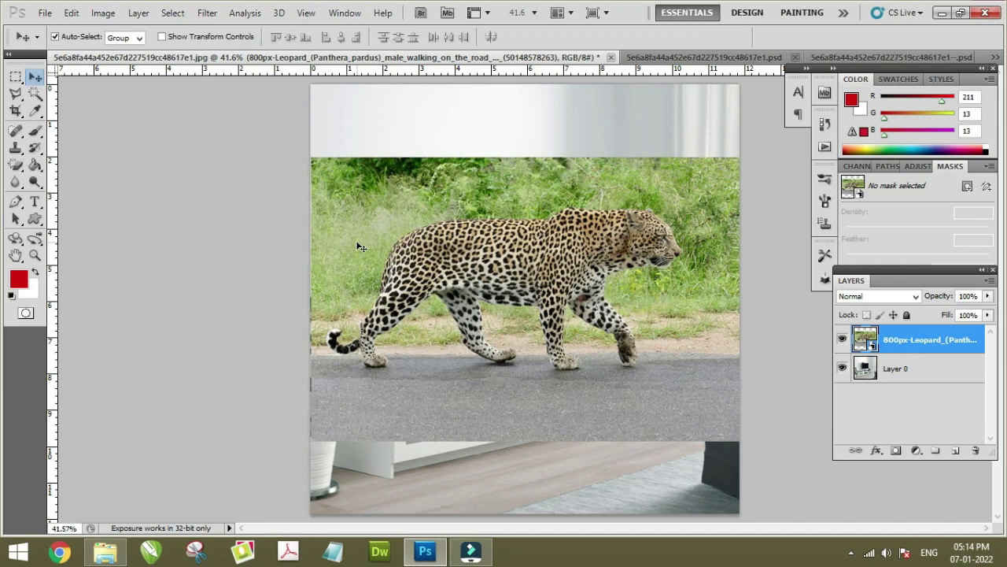
mouse_move(472, 266)
mouse_down()
mouse_move(480, 350)
mouse_move(483, 267)
mouse_up()
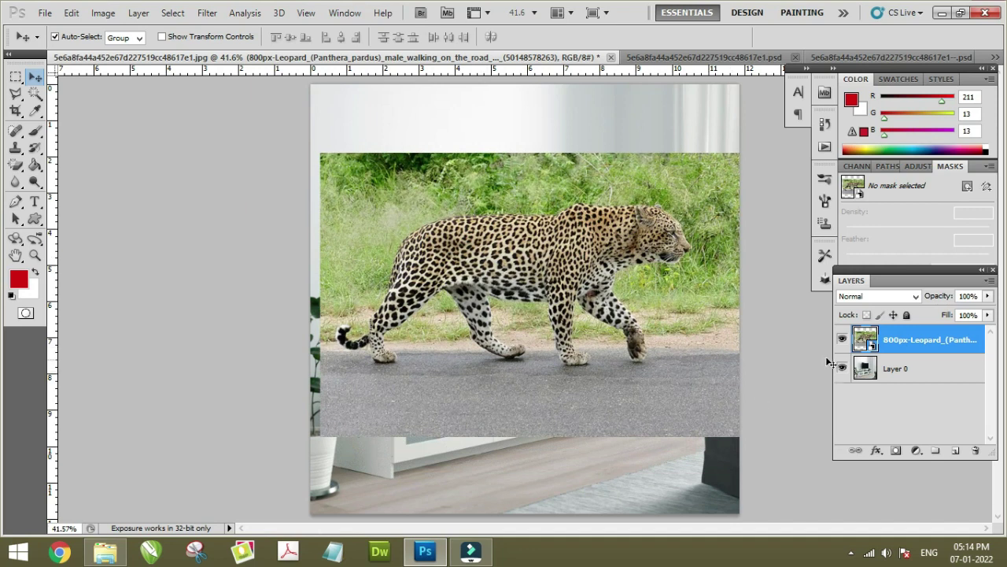
Step: Hide the leopard layer and zoom in to inspect the TV and stand
click(842, 339)
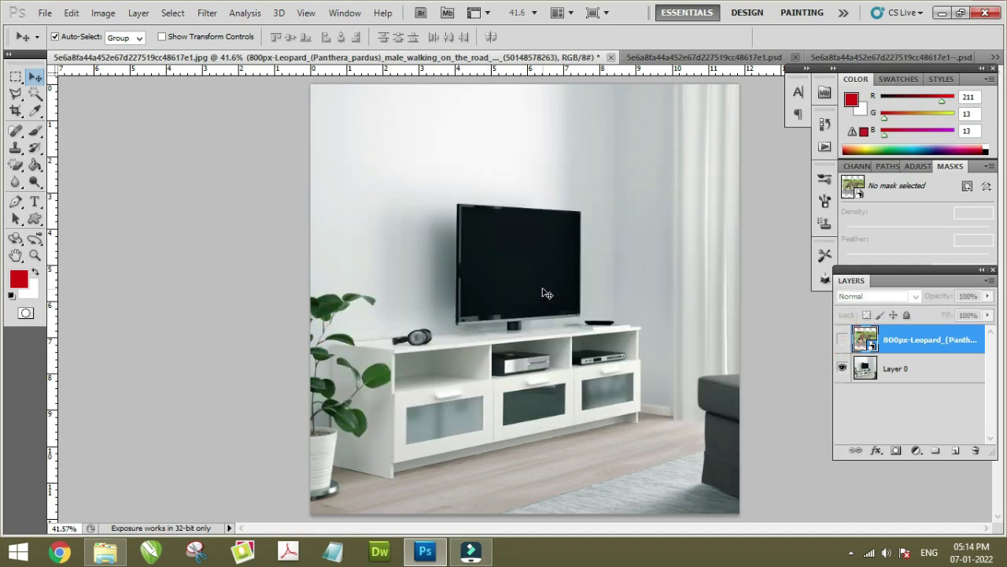
key(ctrl+plus)
key(ctrl+plus)
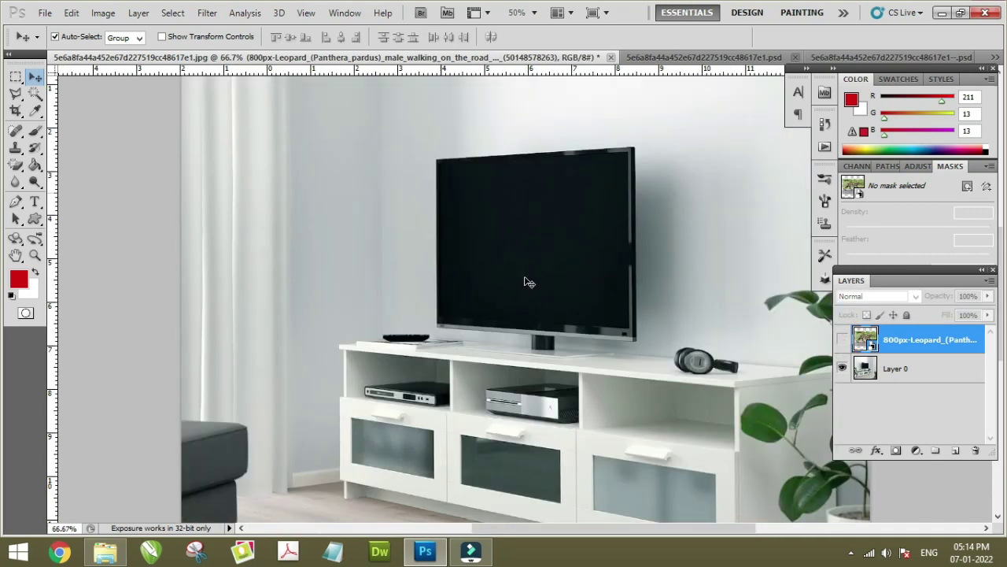
key(ctrl+plus)
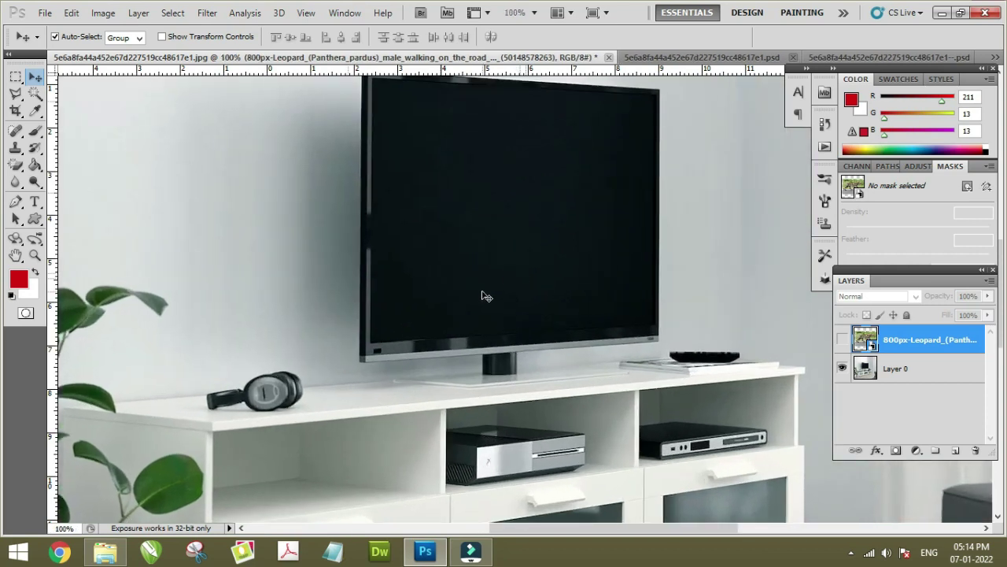
key(ctrl+minus)
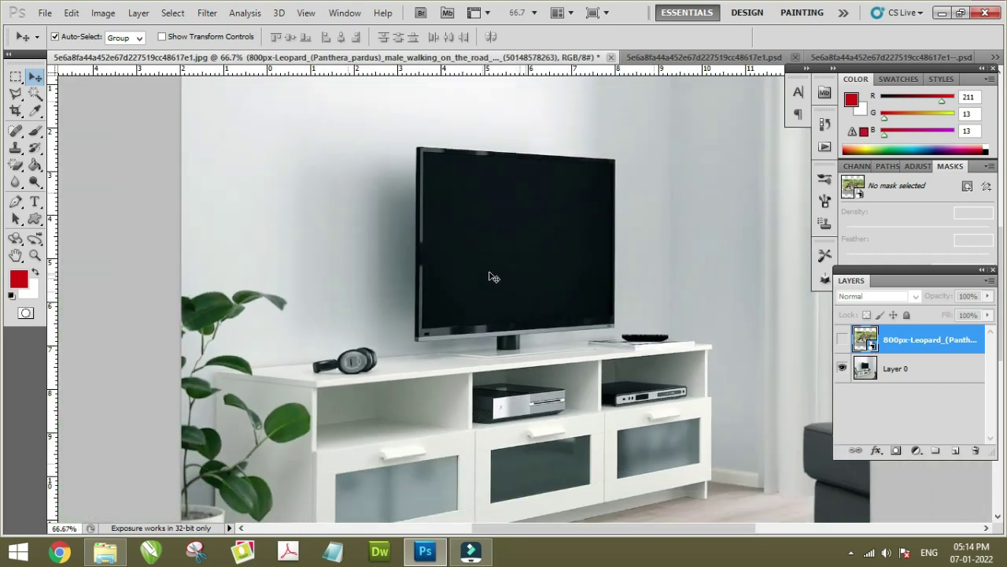
mouse_move(491, 273)
mouse_down()
mouse_move(481, 315)
mouse_move(443, 303)
mouse_move(400, 313)
mouse_up()
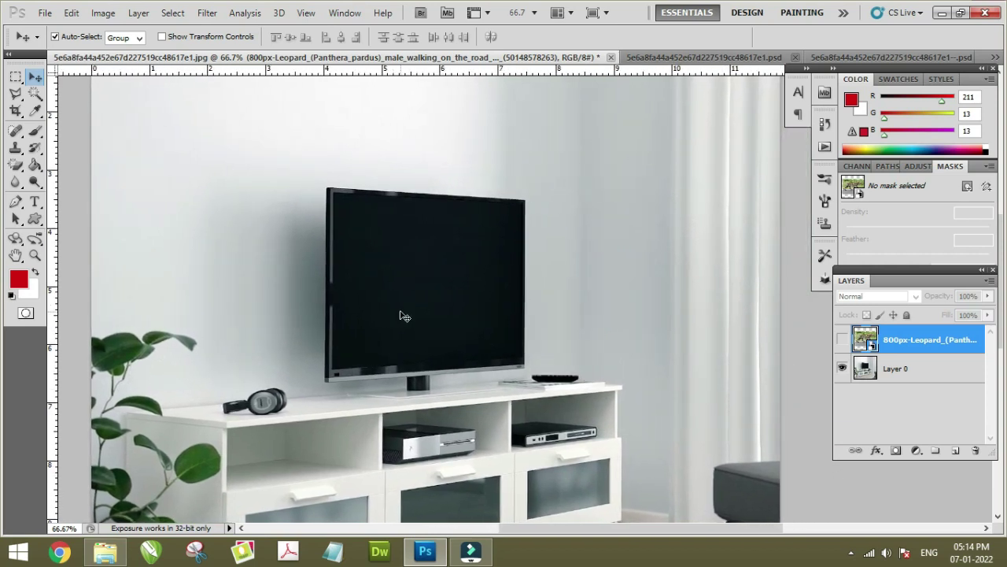
Step: Make the leopard layer visible again and rasterize it into an ordinary pixel layer
click(842, 340)
click(842, 339)
click(842, 342)
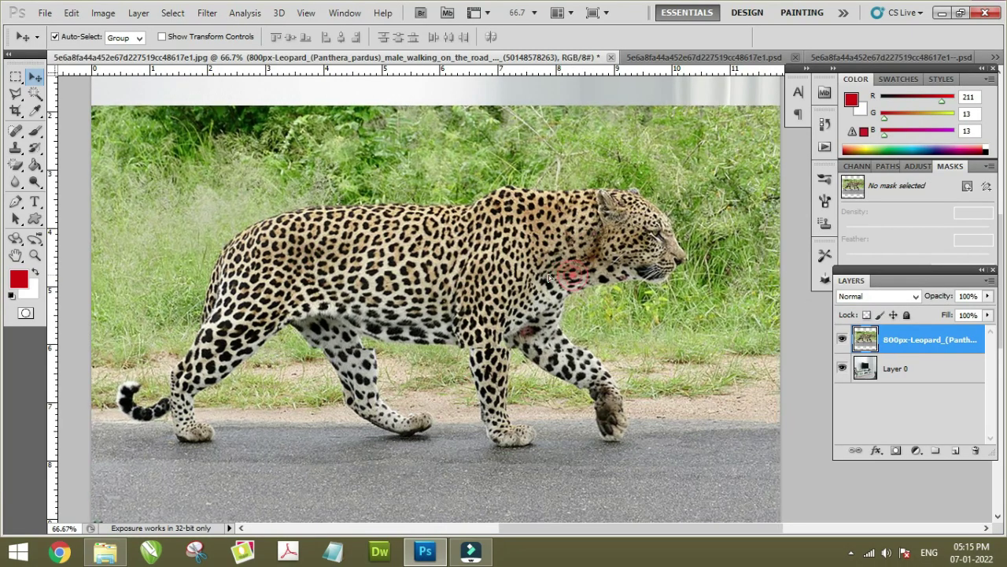
right_click(409, 236)
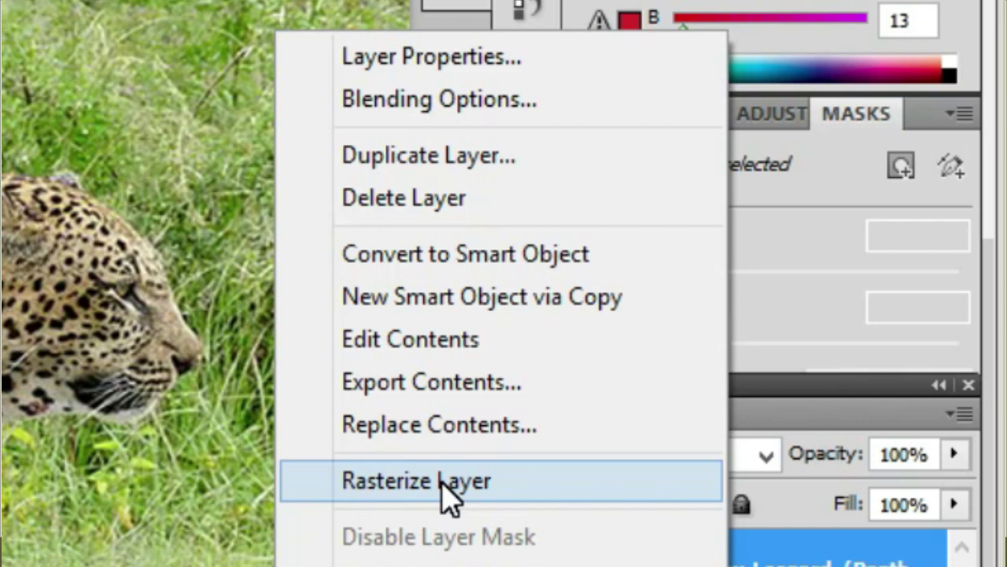
click(440, 481)
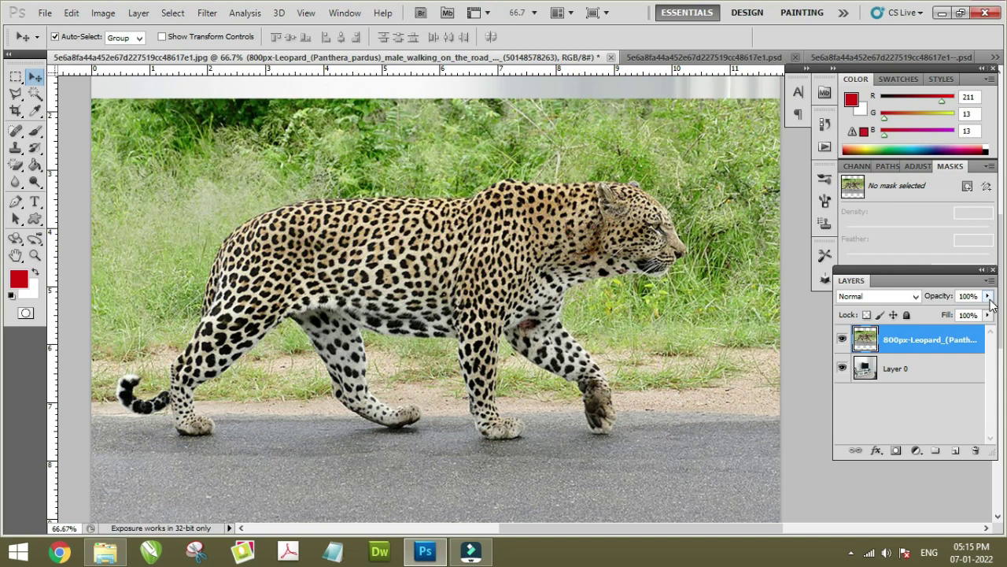
Step: Lower the leopard layer's opacity to 48% and shift it slightly right
click(989, 301)
drag(988, 314, 971, 313)
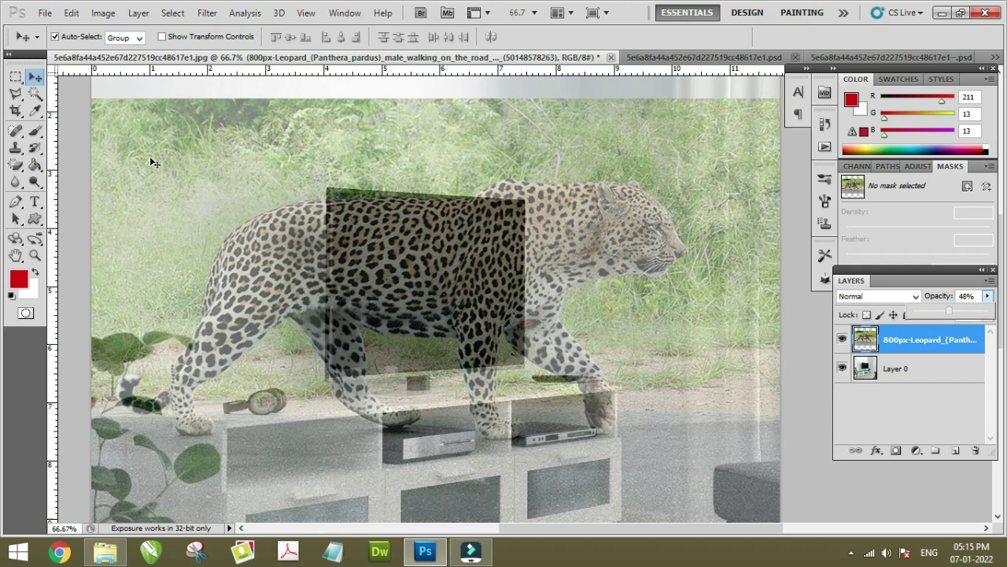
drag(144, 149, 171, 153)
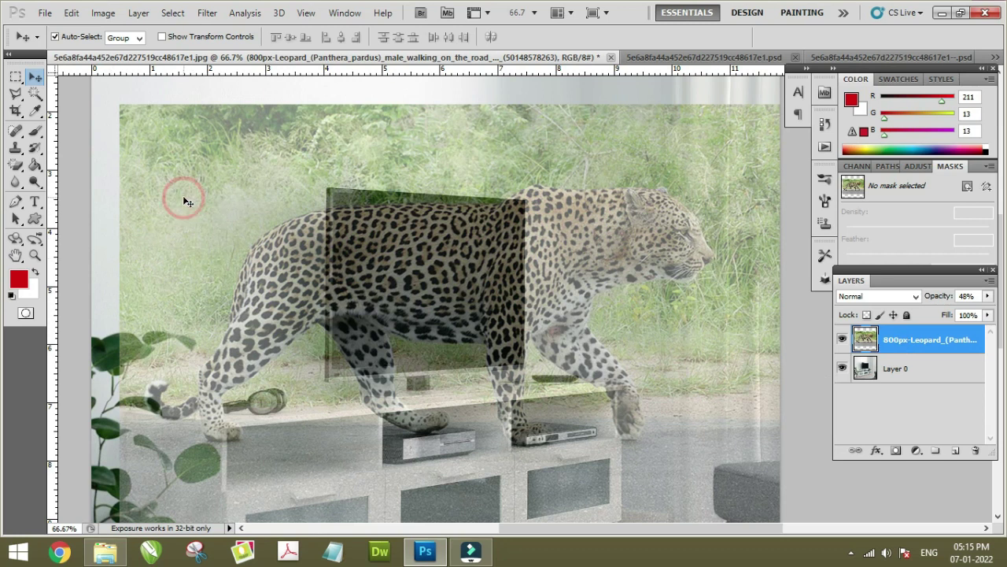
Step: Scale the leopard photo down to about 47.5% over the TV screen
key(ctrl+t)
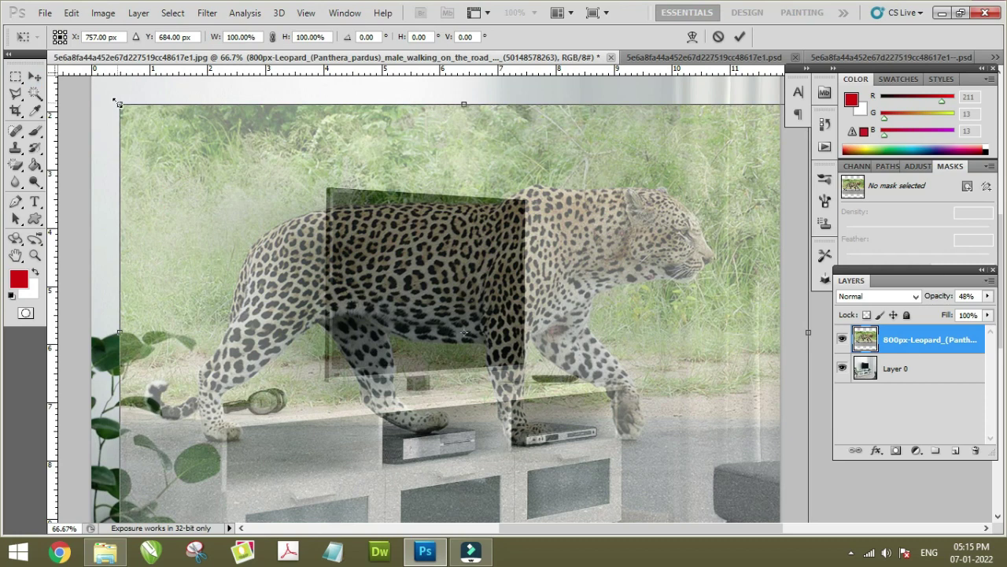
drag(118, 103, 312, 234)
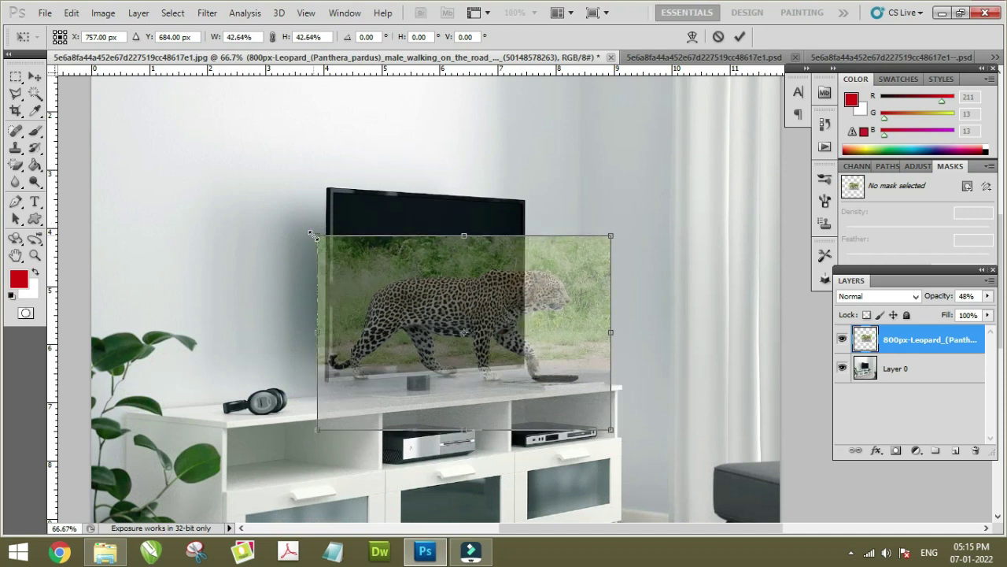
drag(311, 234, 298, 226)
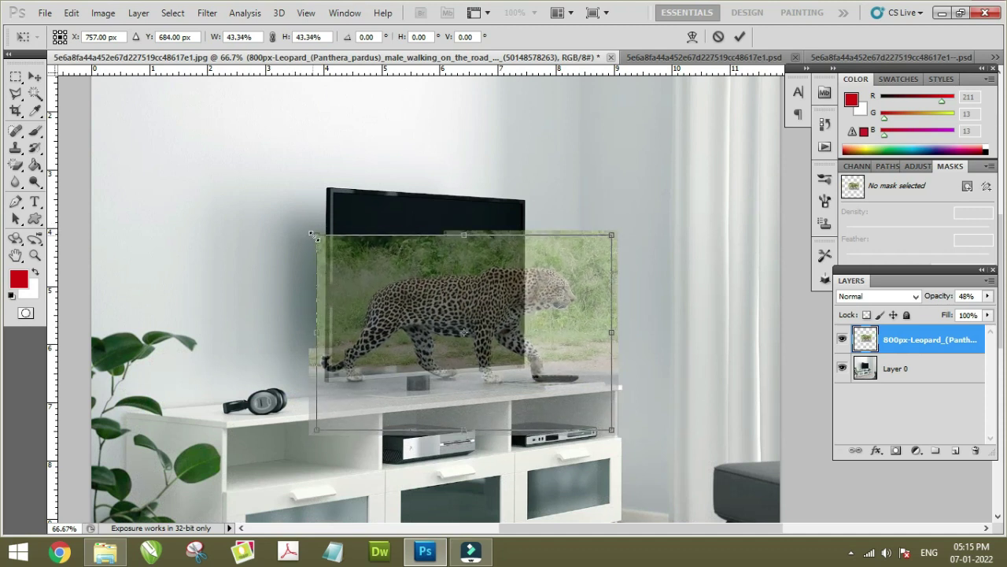
mouse_move(298, 226)
mouse_down()
mouse_move(279, 212)
mouse_move(299, 221)
mouse_up()
Step: Commit the leopard's size and position over the TV and restore 100% opacity
drag(382, 262, 376, 235)
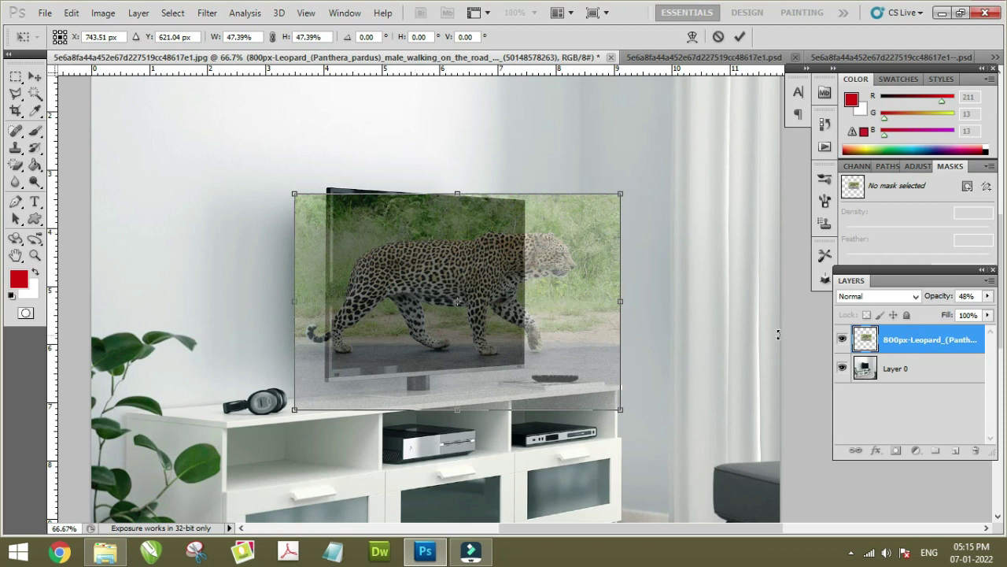
key(Return)
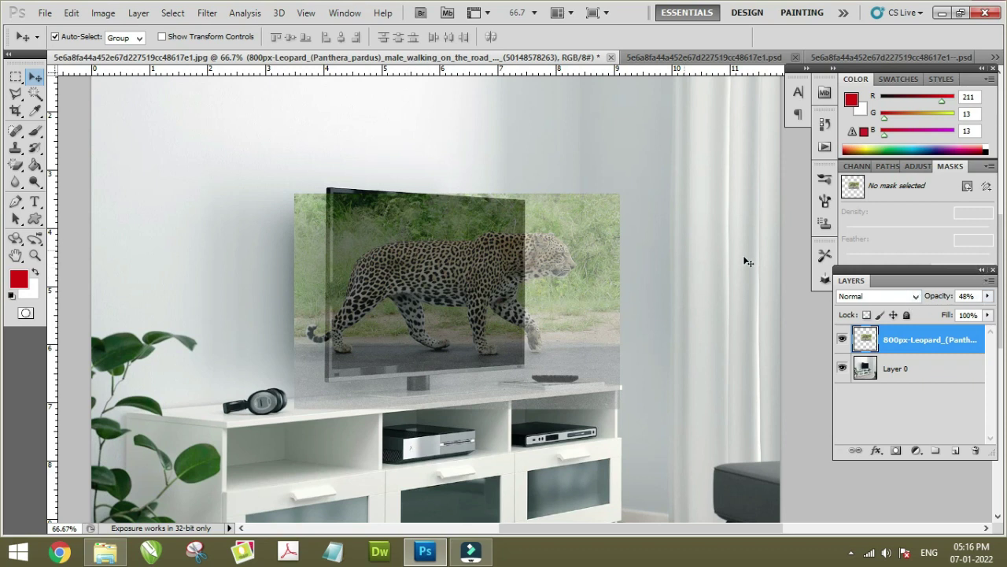
click(988, 296)
drag(950, 312, 994, 317)
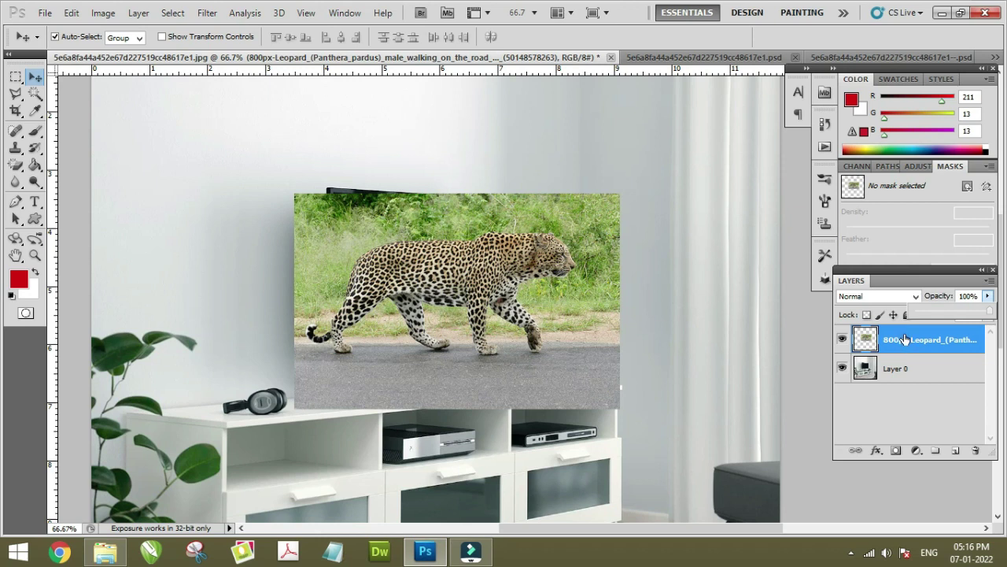
Step: Duplicate the leopard layer, hide the lower copy, and toggle the top copy to compare
key(ctrl+j)
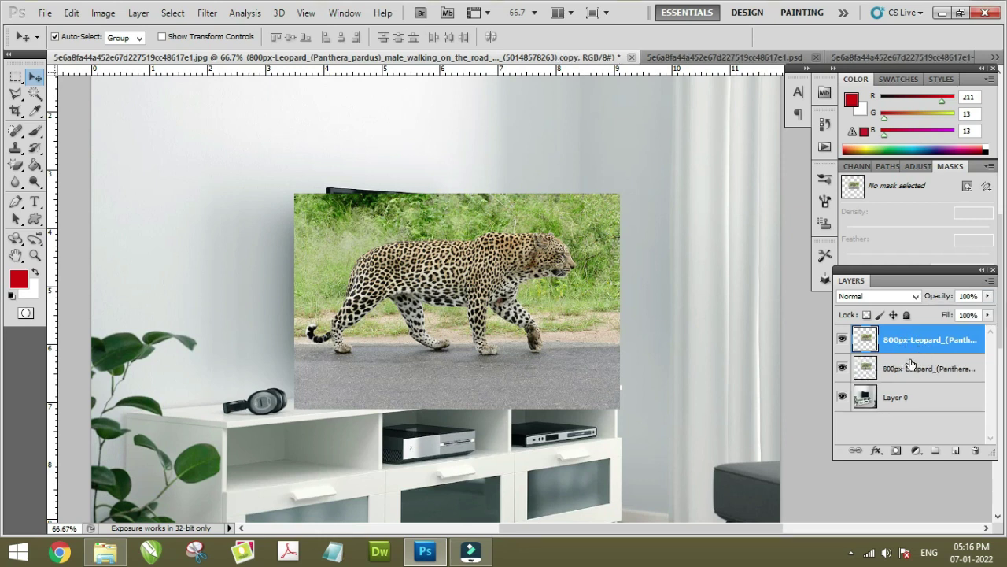
click(843, 368)
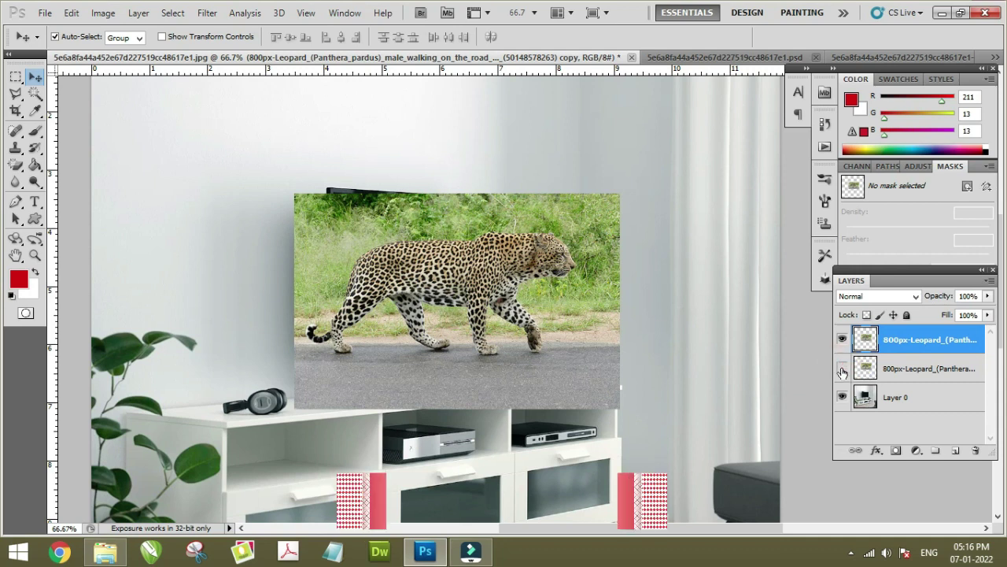
click(843, 340)
click(843, 340)
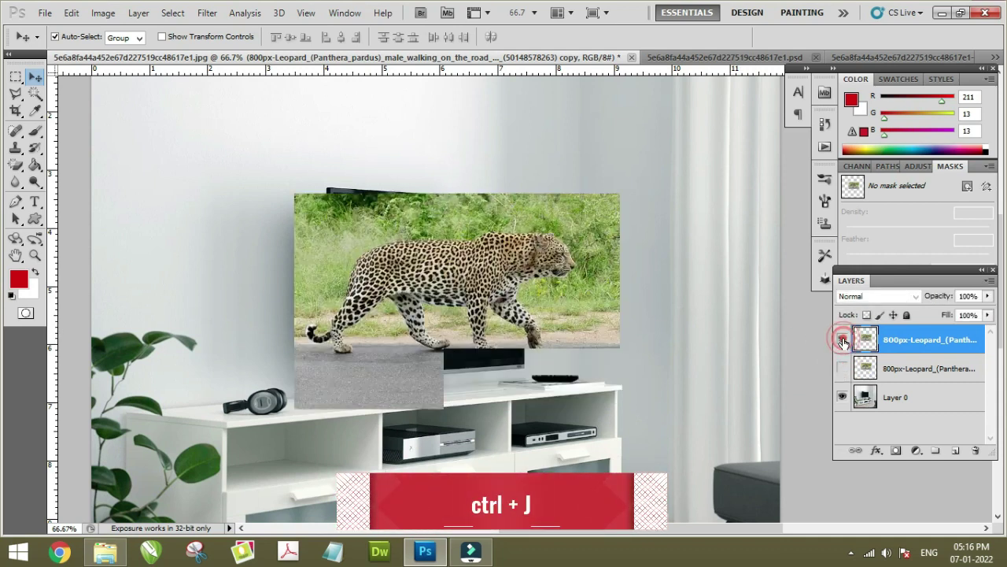
click(843, 340)
click(843, 340)
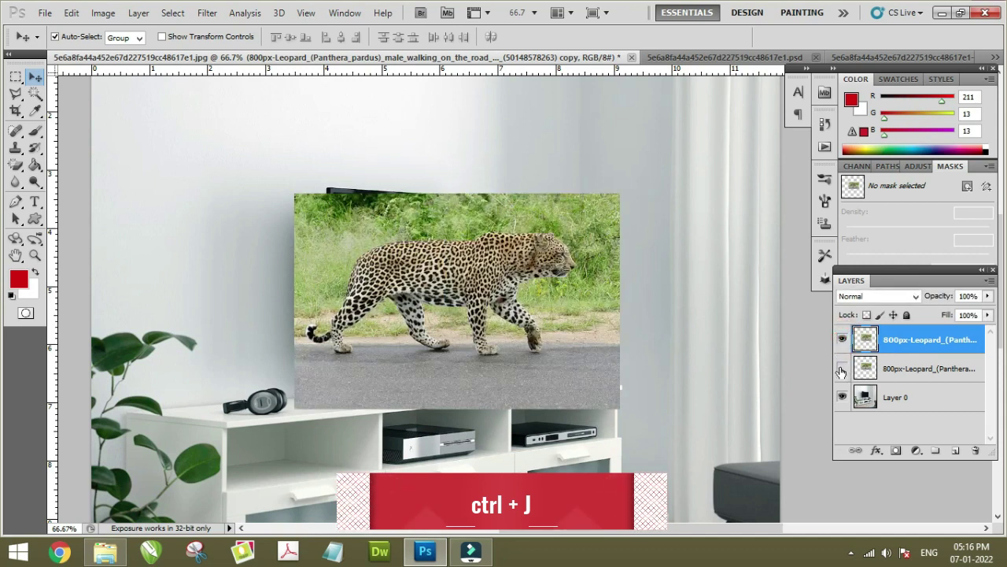
Step: Zoom in on the leopard for a closer view
click(477, 268)
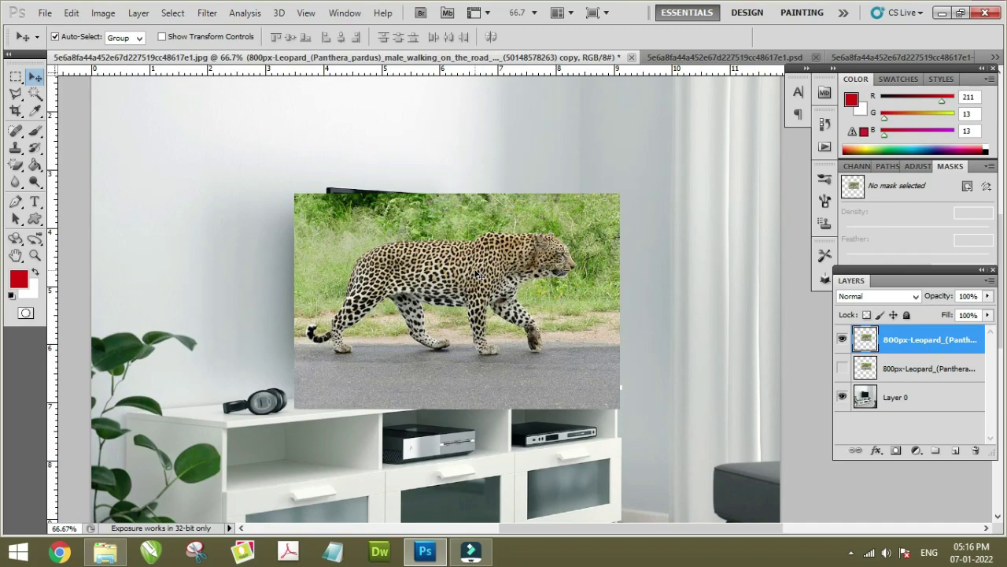
scroll(479, 271, up, 3)
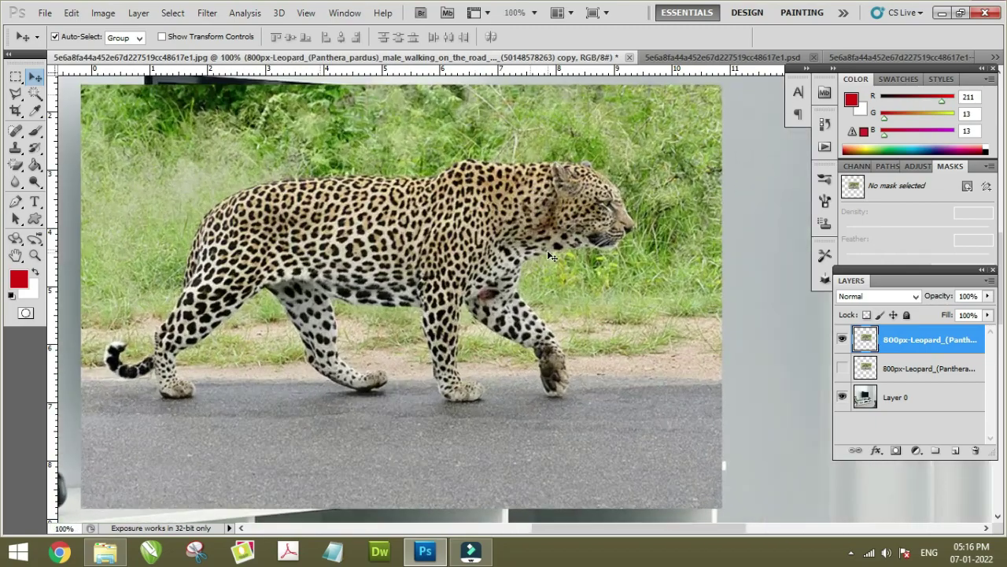
scroll(550, 256, down, 2)
scroll(550, 255, up, 1)
scroll(551, 256, up, 1)
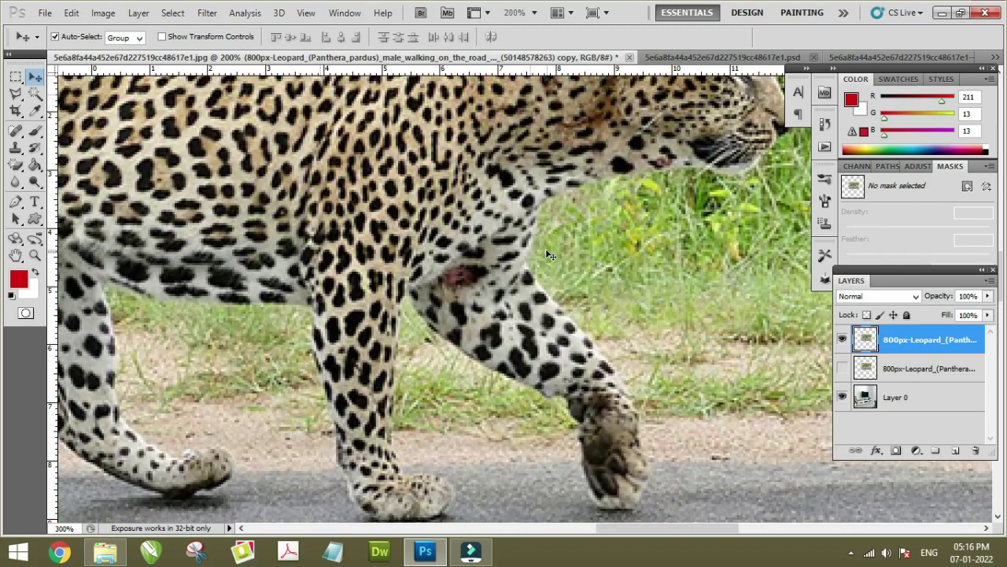
scroll(551, 255, down, 1)
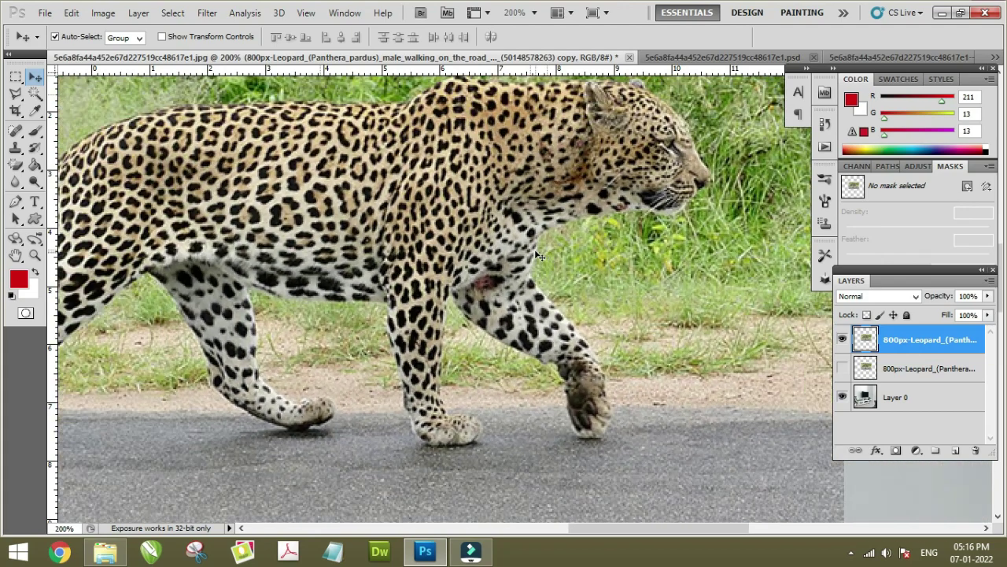
scroll(538, 252, down, 1)
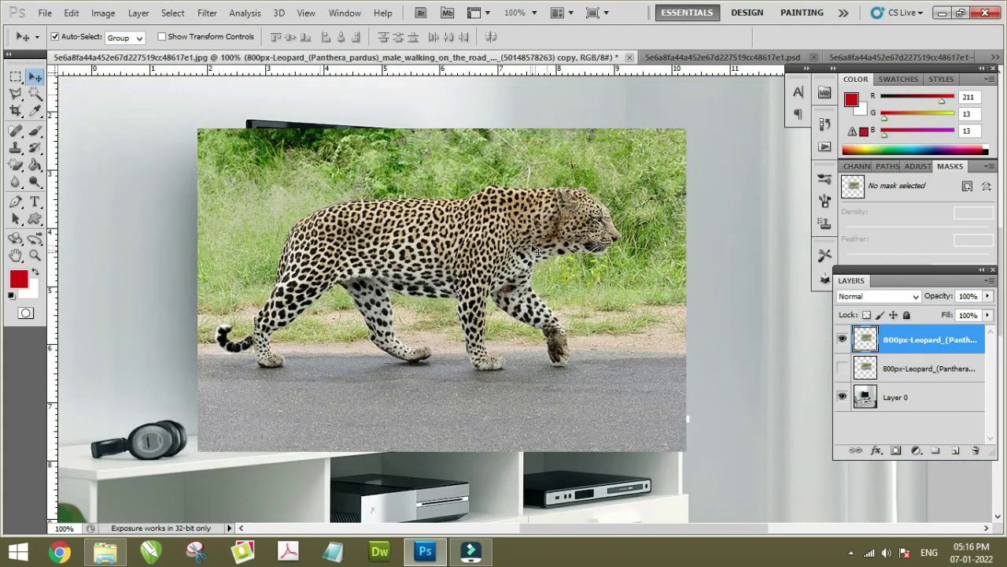
scroll(539, 240, up, 1)
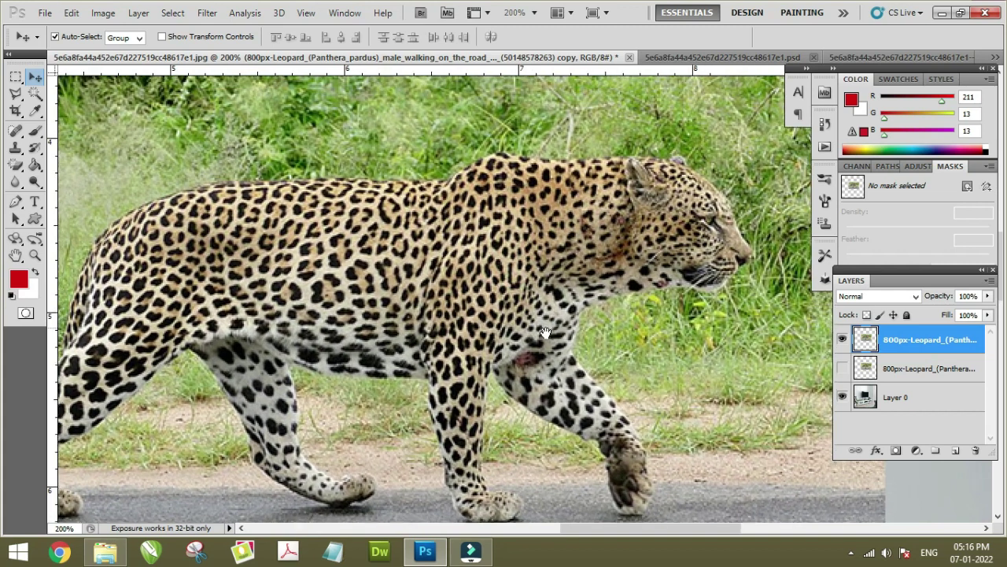
Step: Bring the leopard's whole body into view and pick the Polygonal Lasso tool
drag(513, 268, 547, 355)
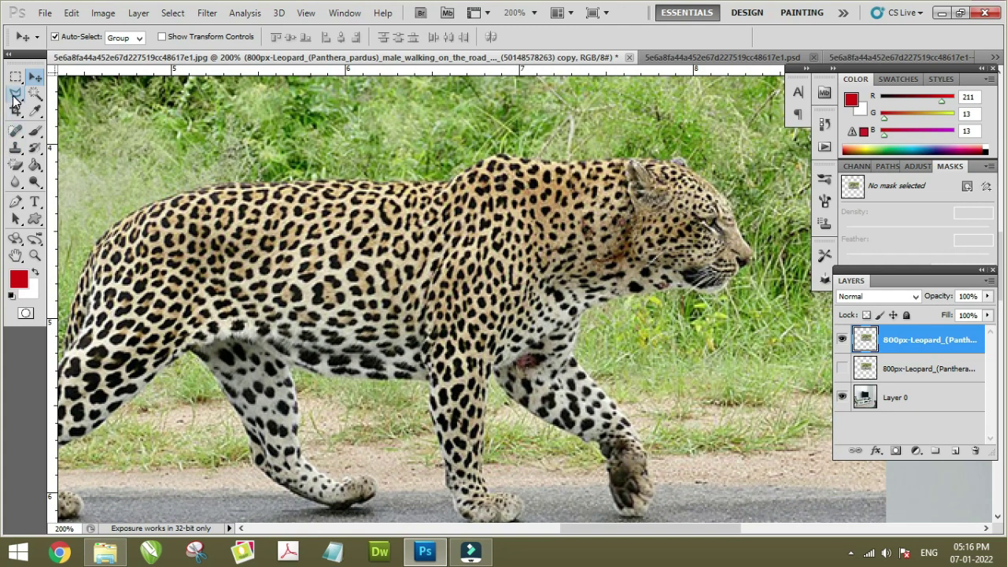
drag(13, 99, 76, 111)
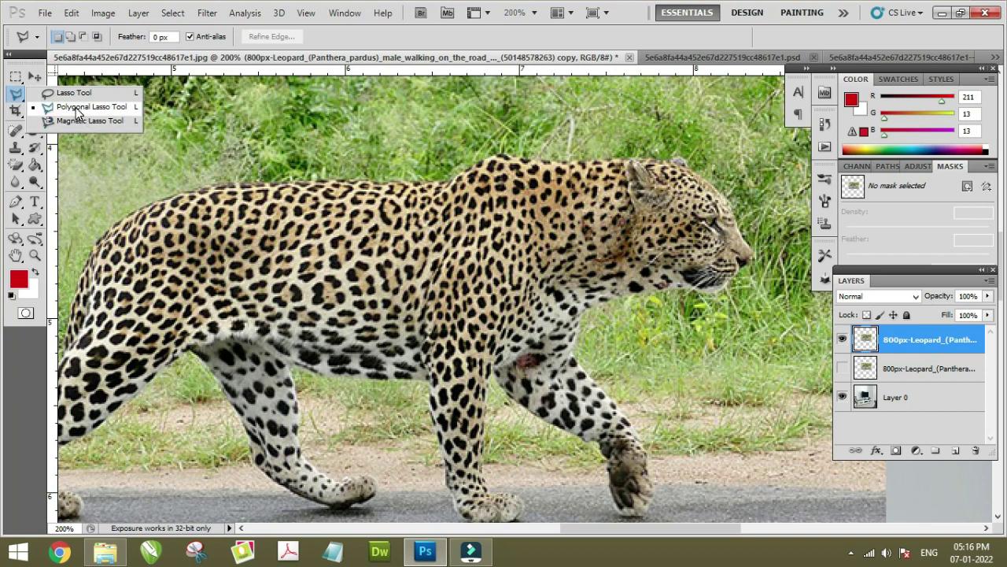
click(76, 111)
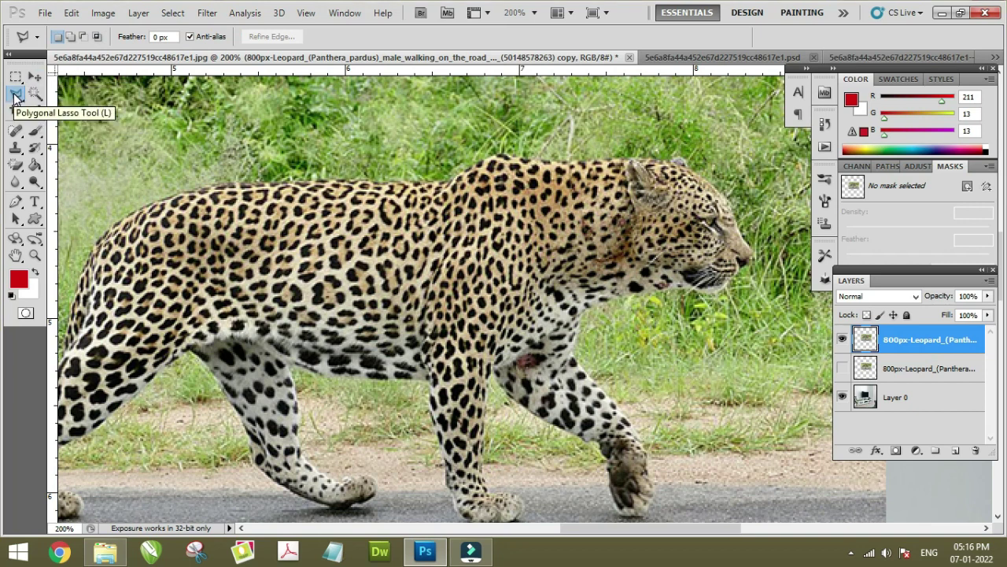
drag(13, 97, 84, 111)
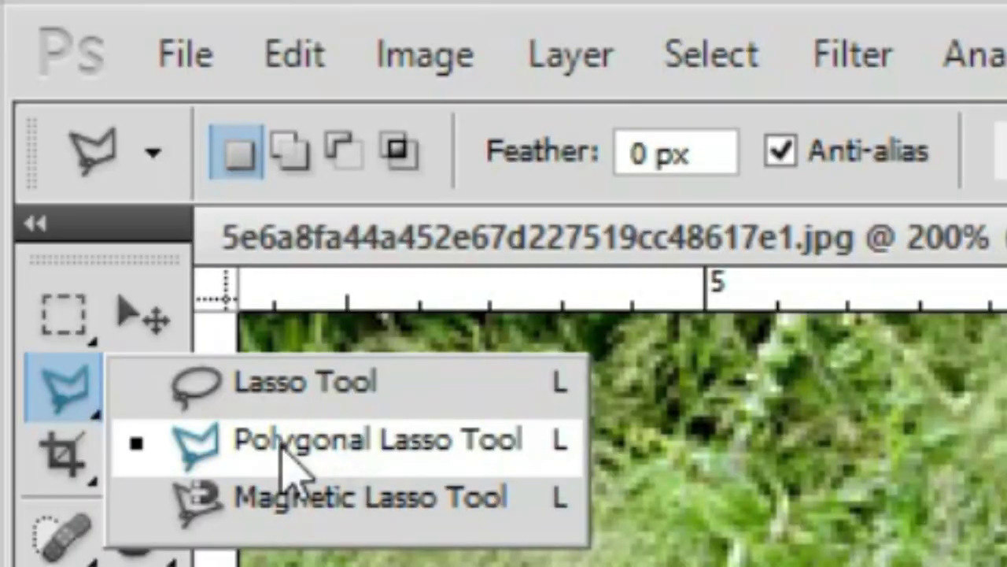
click(283, 465)
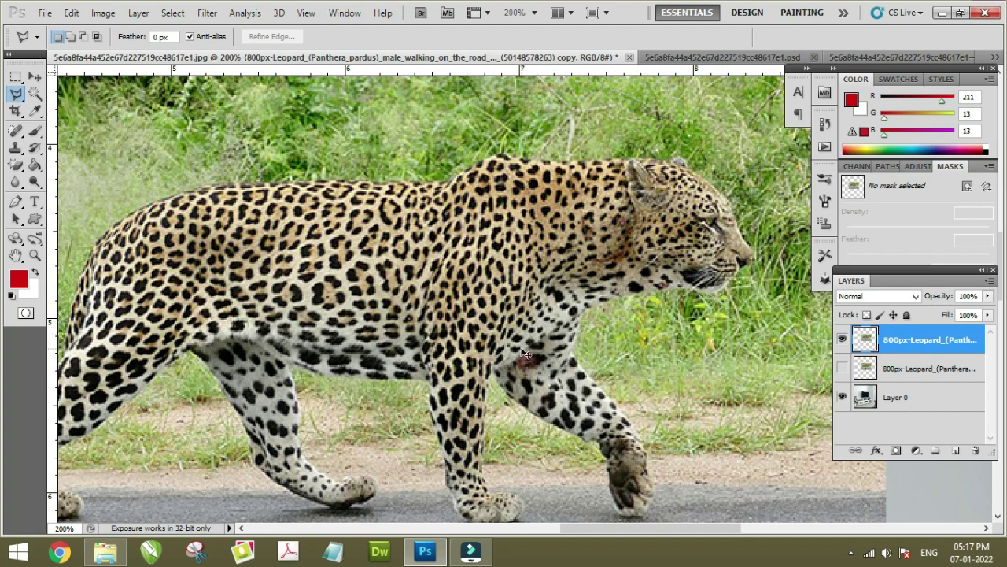
Step: Switch to the Quick Selection Tool, zooming so the leopard fills the view
key(ctrl+minus)
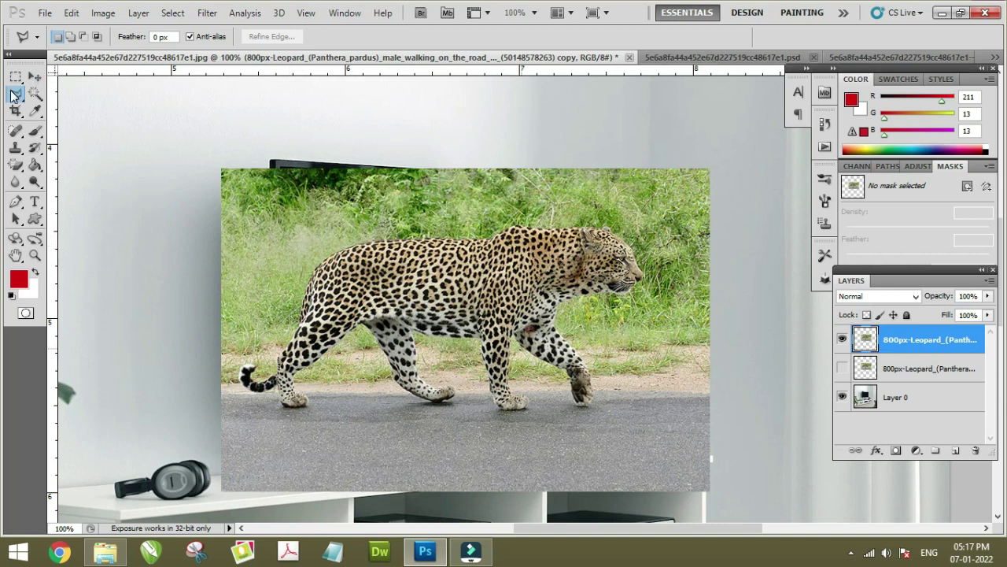
mouse_move(34, 94)
mouse_down()
mouse_move(66, 108)
mouse_move(83, 96)
mouse_up()
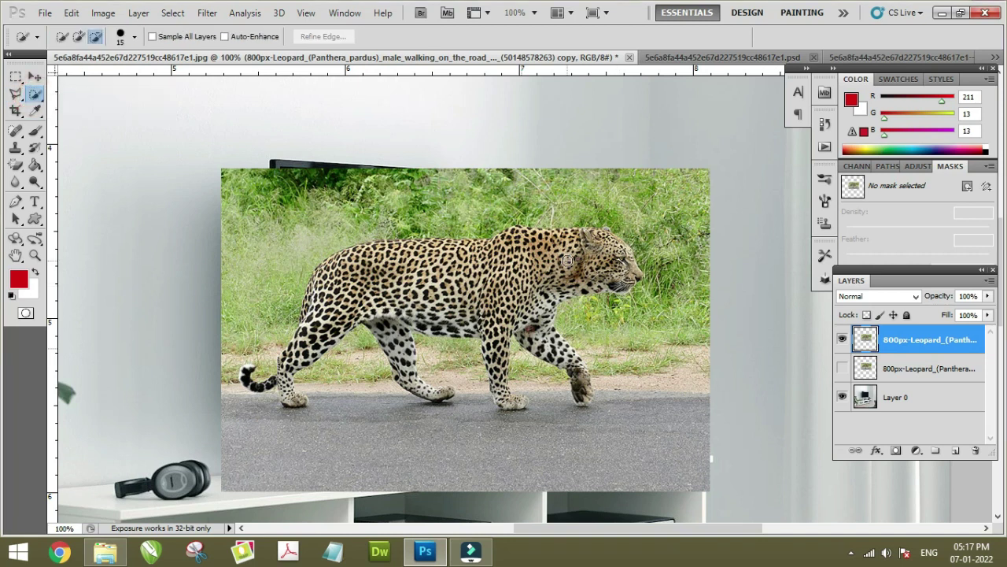
key(ctrl+plus)
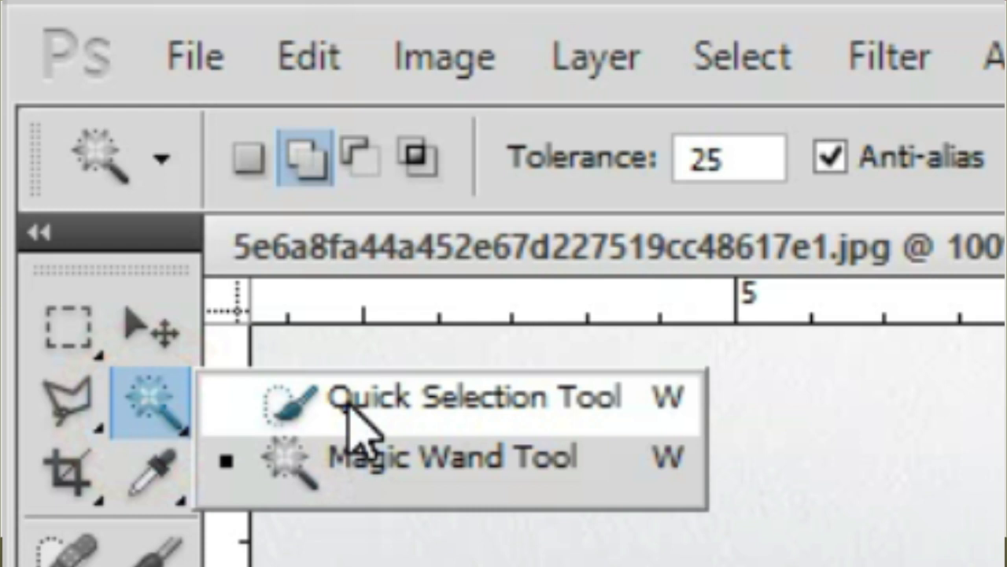
click(352, 417)
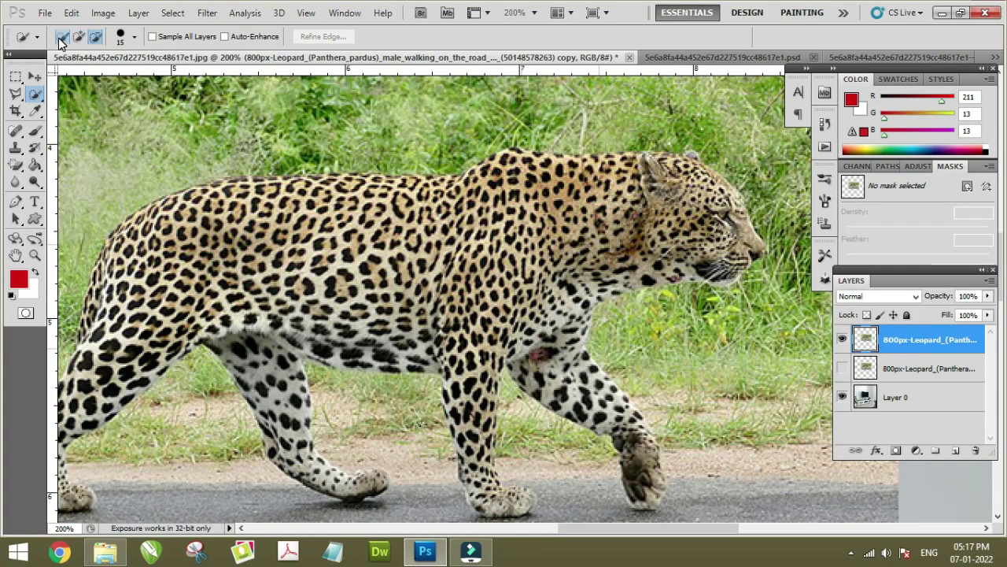
Step: With New Selection mode, brush over the leopard's head, shoulder, chest, front legs and back
click(60, 38)
click(61, 41)
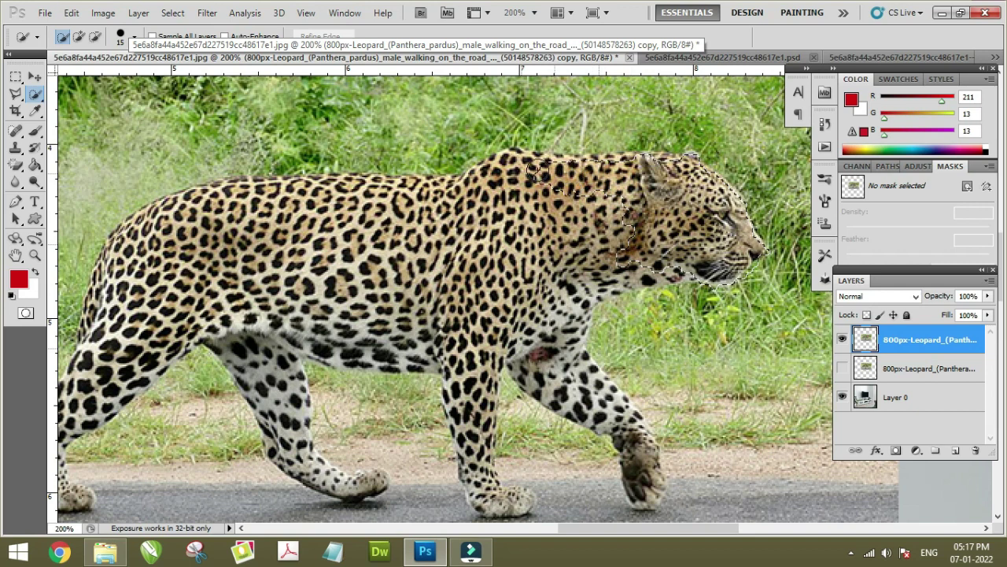
mouse_move(505, 180)
mouse_down()
mouse_move(442, 206)
mouse_move(270, 203)
mouse_move(138, 236)
mouse_move(103, 316)
mouse_move(319, 287)
mouse_move(530, 234)
mouse_move(517, 318)
mouse_move(476, 405)
mouse_move(486, 482)
mouse_move(451, 432)
mouse_move(330, 414)
mouse_up()
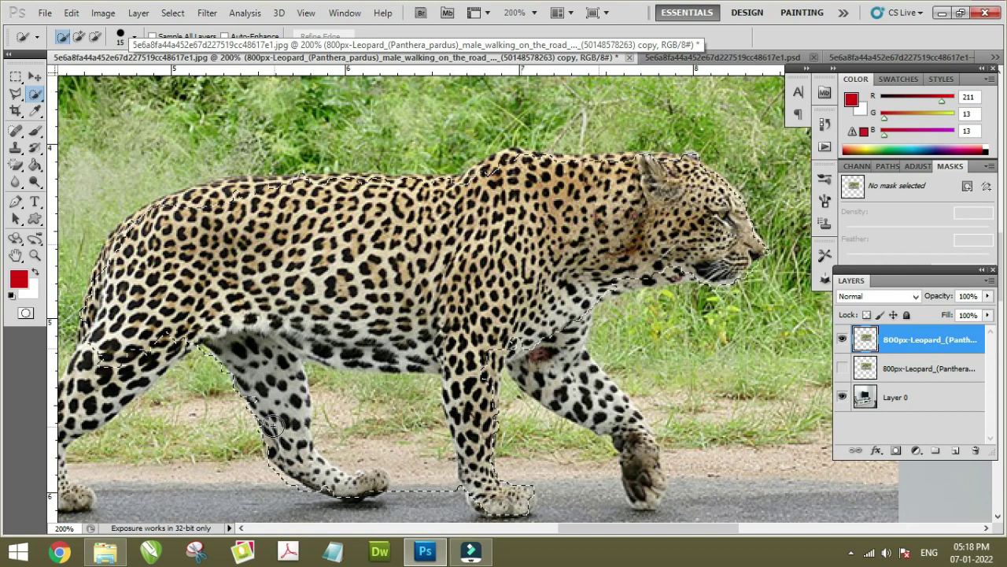
mouse_move(515, 418)
mouse_down()
mouse_move(575, 324)
mouse_move(645, 460)
mouse_move(639, 492)
mouse_up()
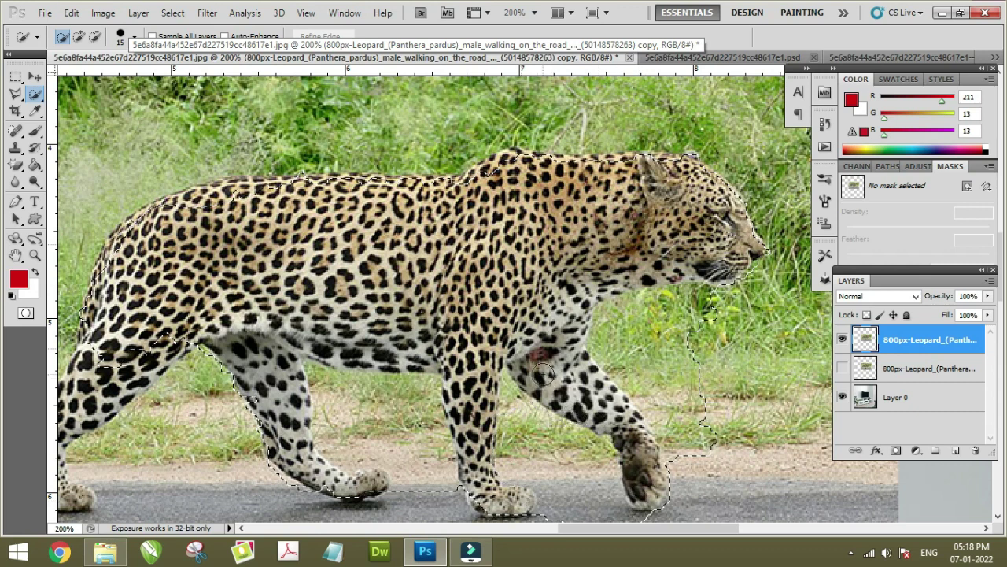
drag(515, 350, 511, 346)
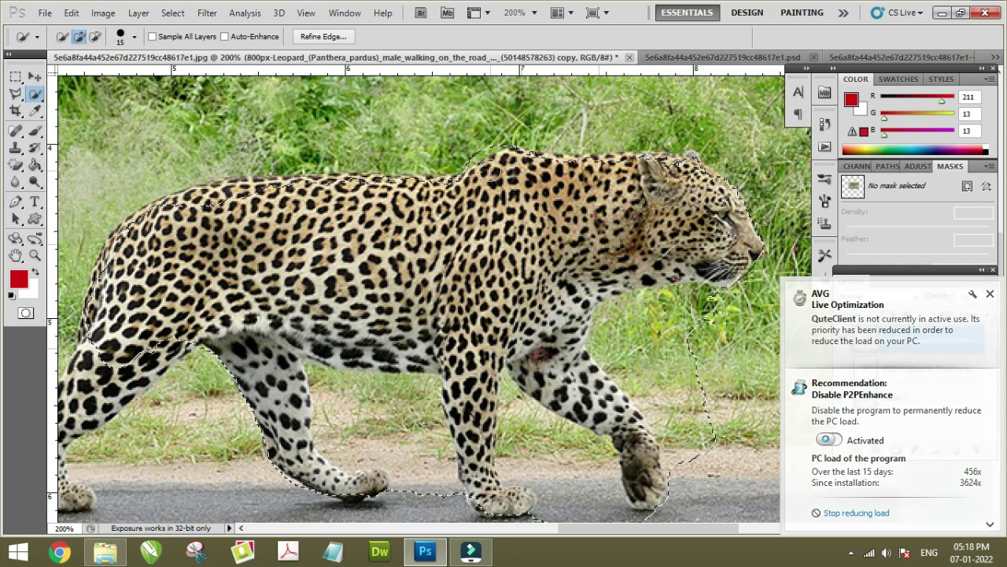
drag(350, 187, 302, 182)
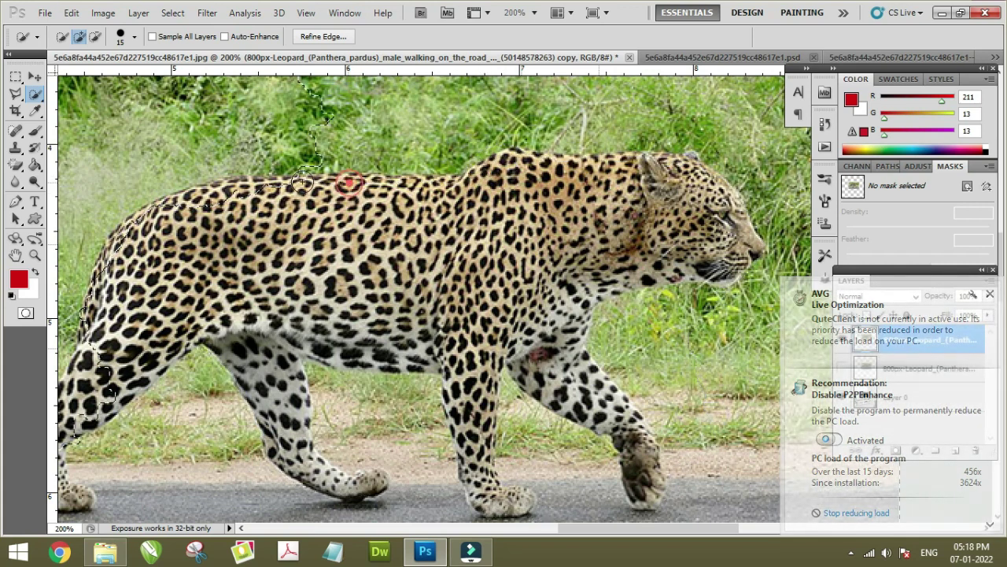
Step: Clear the selection and attempt a new Quick Selection along the leopard's back
scroll(330, 213, up, 3)
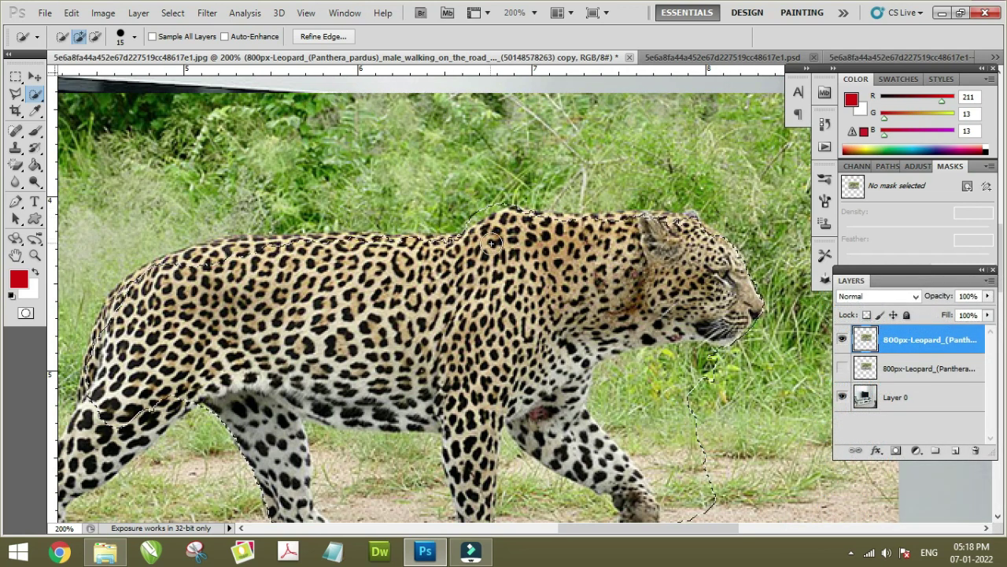
scroll(427, 252, down, 3)
scroll(427, 252, down, 1)
scroll(388, 241, down, 1)
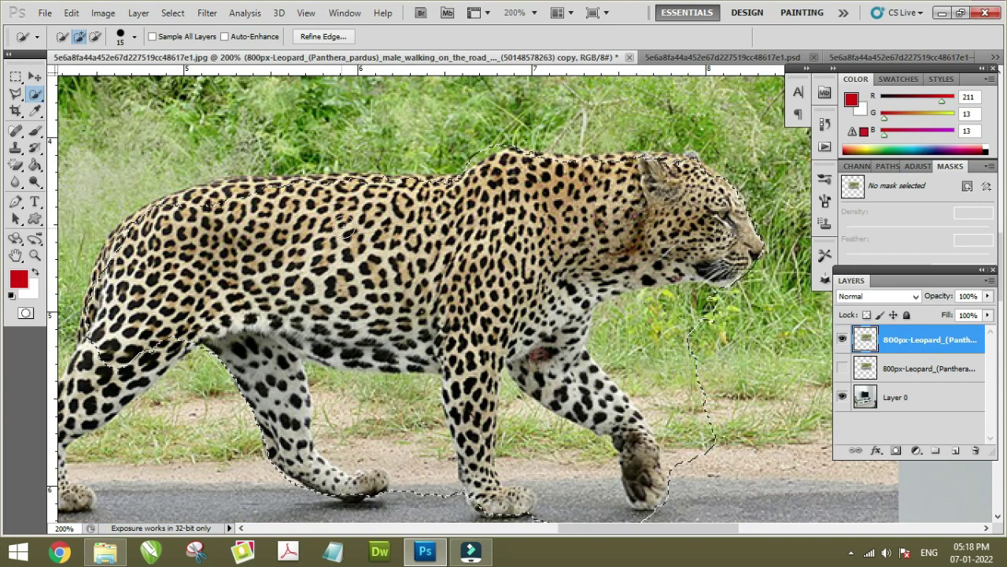
drag(361, 230, 460, 174)
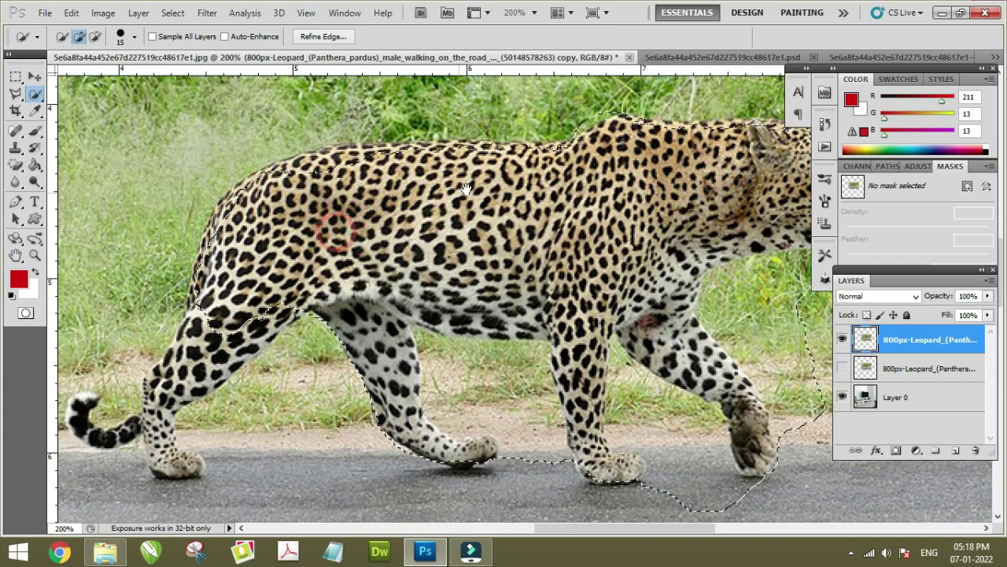
key(ctrl+d)
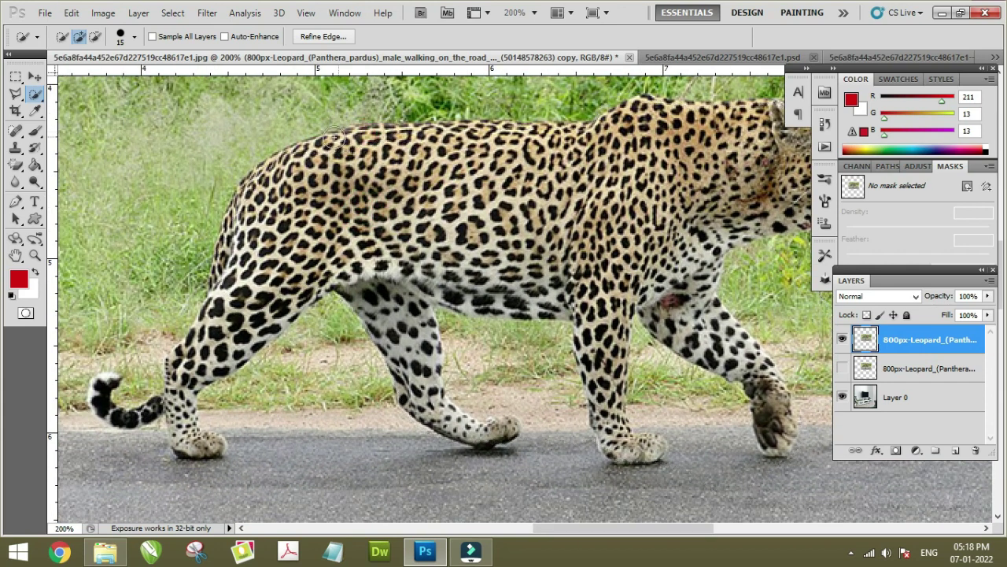
scroll(334, 142, up, 2)
scroll(342, 165, up, 1)
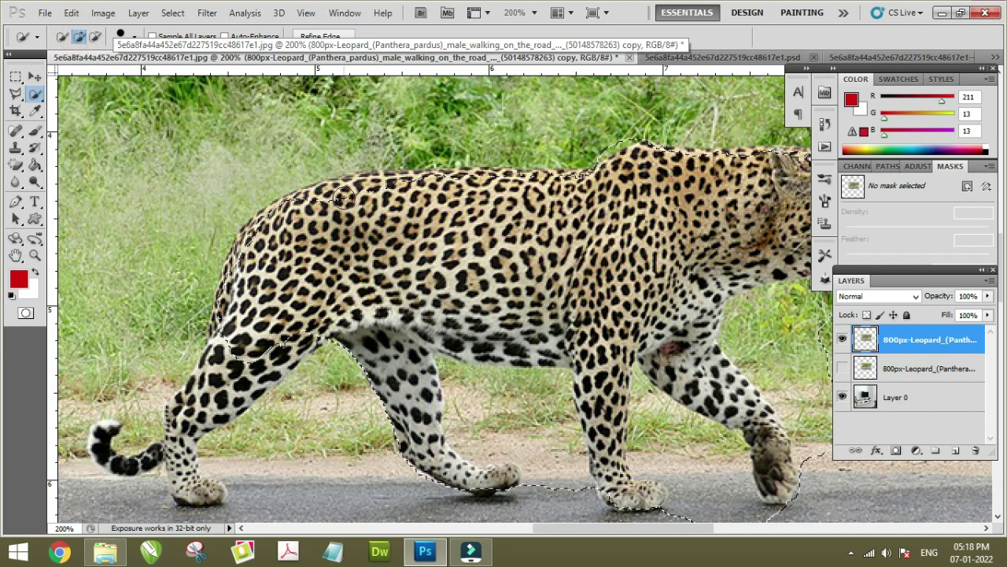
drag(352, 187, 323, 191)
drag(449, 179, 339, 189)
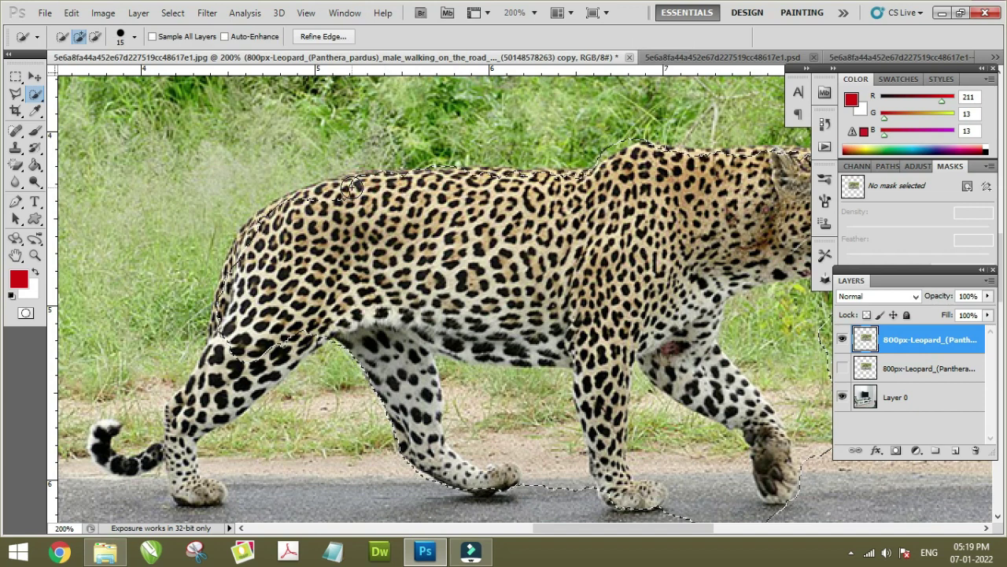
key(ctrl+d)
key(ctrl+d)
Step: Reselect the leopard from its back, adding the hind leg, tail, front legs and body
scroll(307, 250, up, 1)
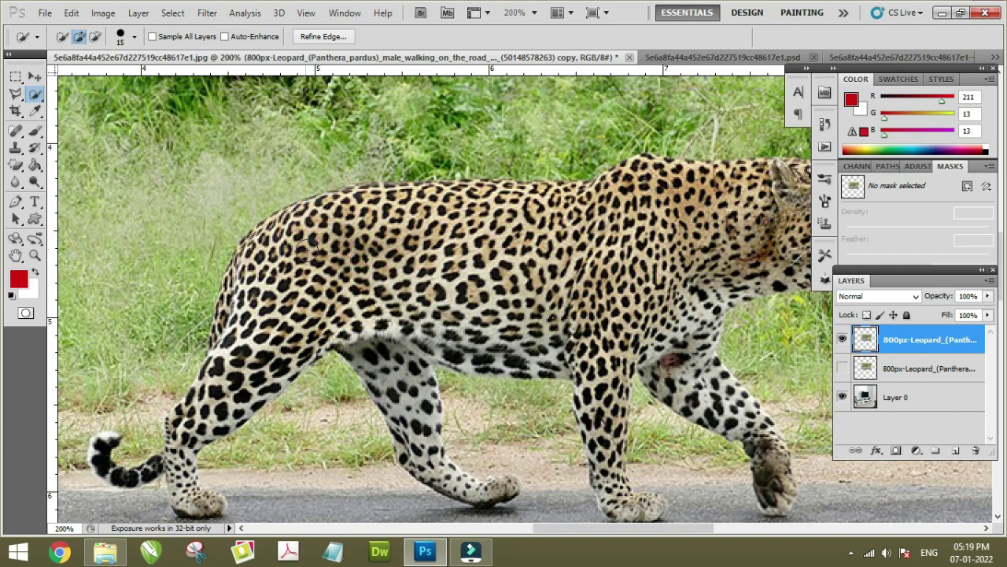
click(318, 238)
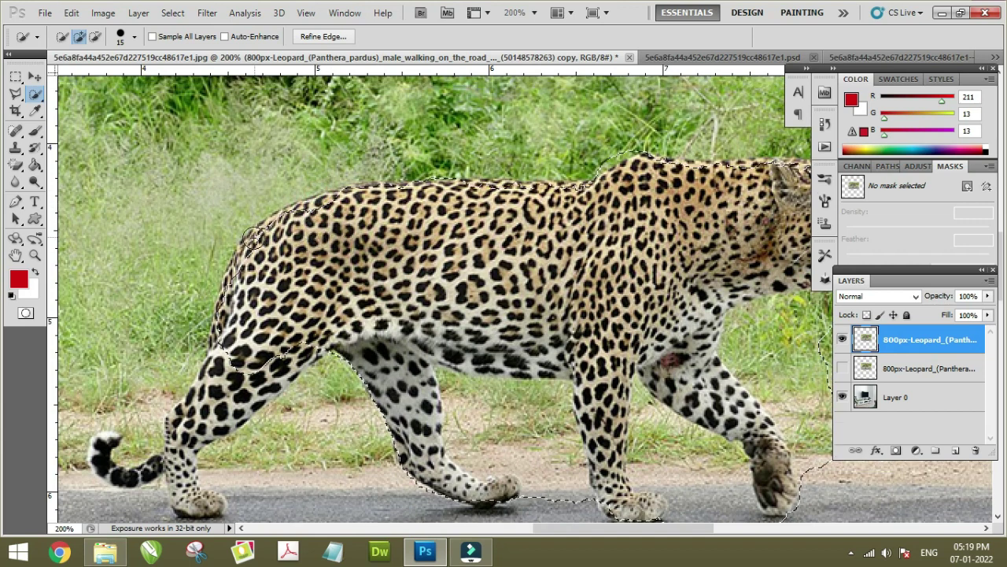
key(ctrl+d)
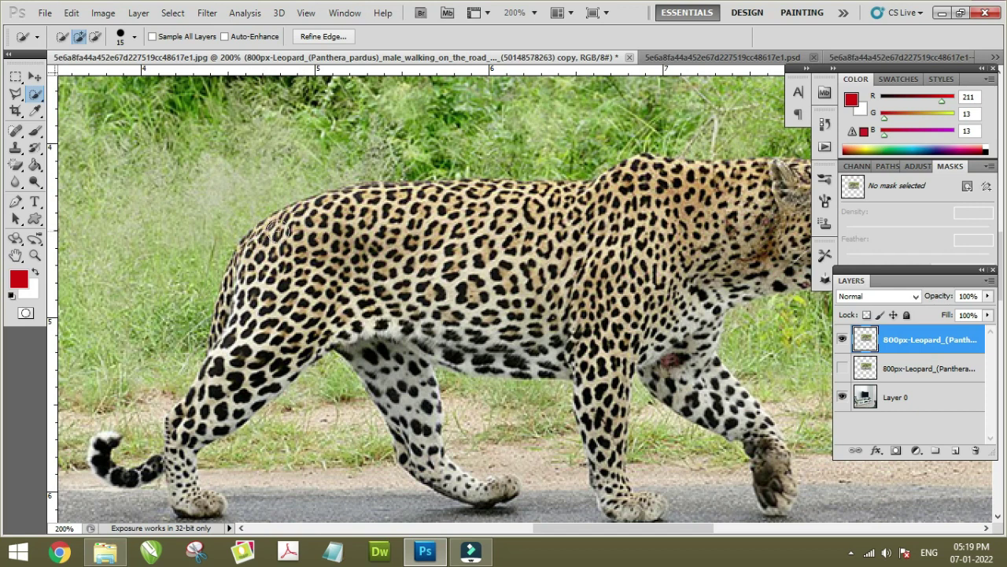
click(334, 242)
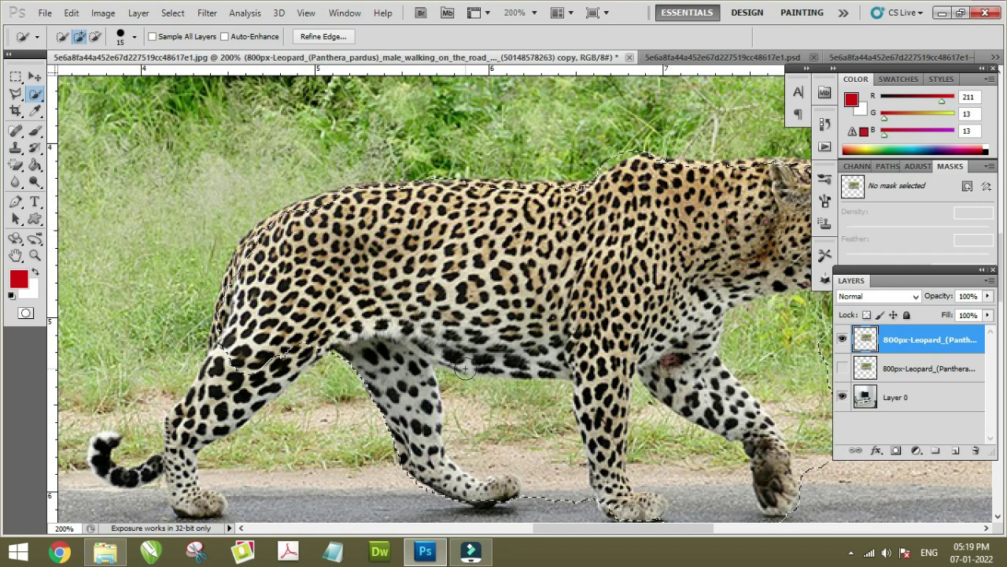
scroll(354, 346, down, 2)
scroll(346, 315, down, 1)
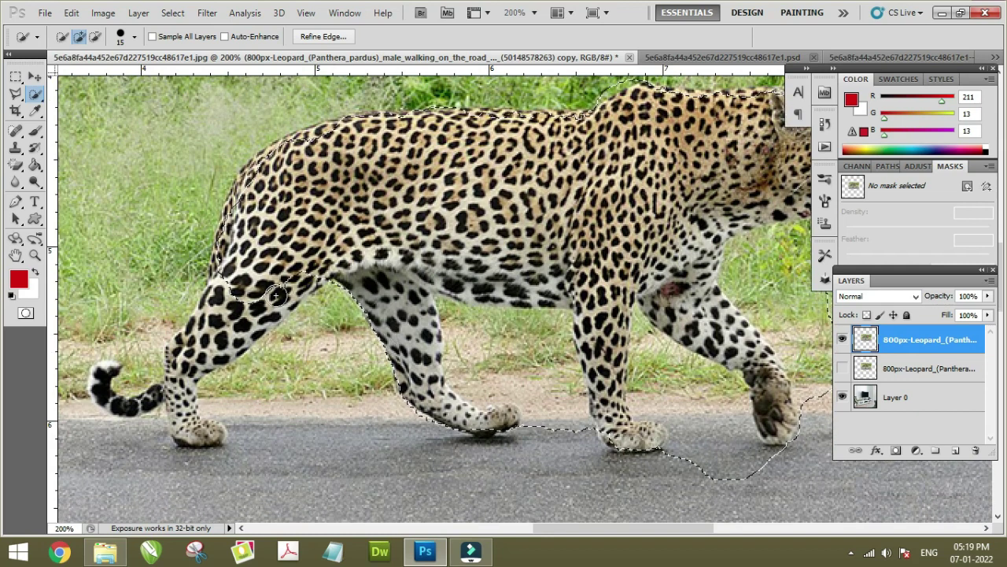
drag(278, 295, 238, 313)
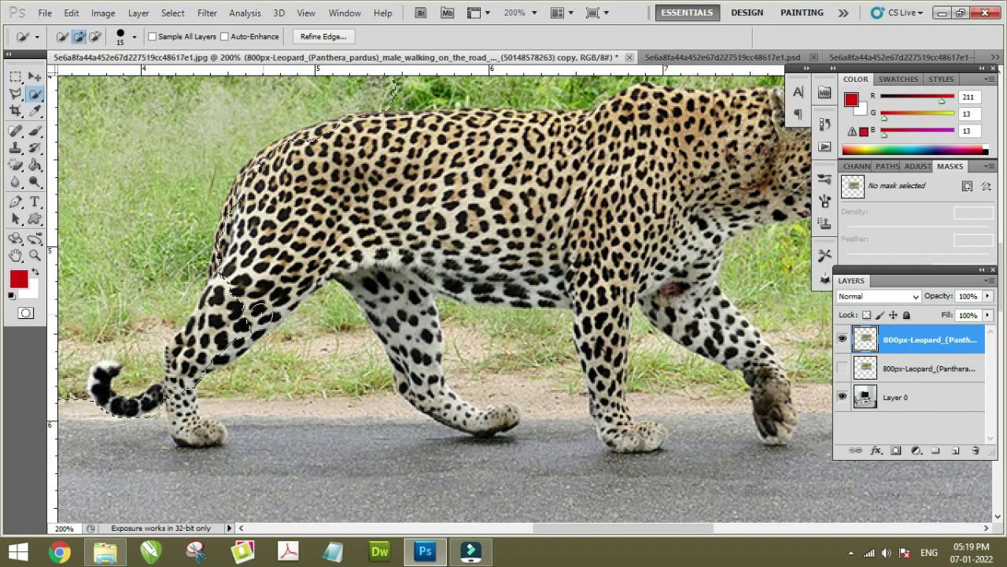
scroll(236, 315, up, 1)
scroll(236, 314, up, 1)
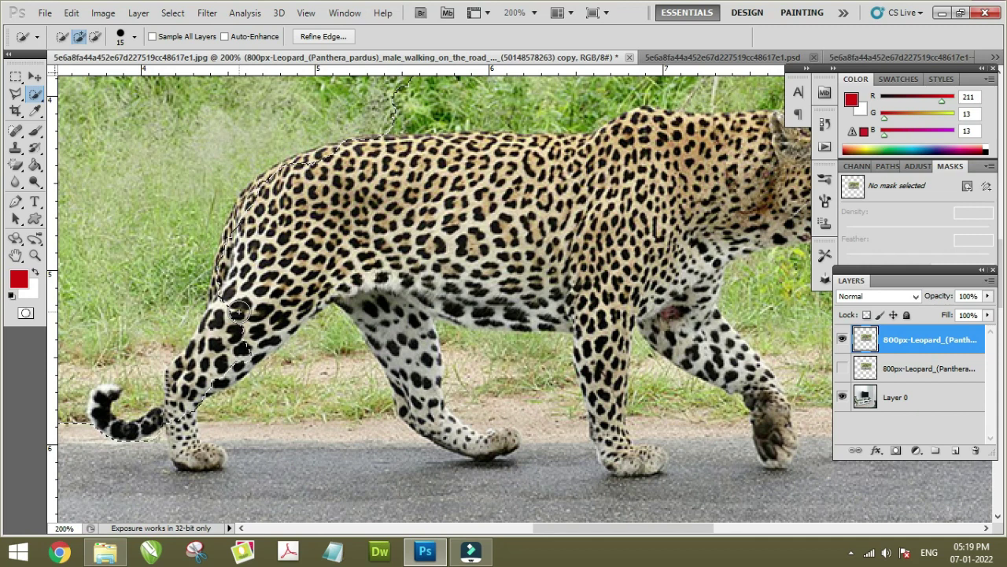
click(238, 315)
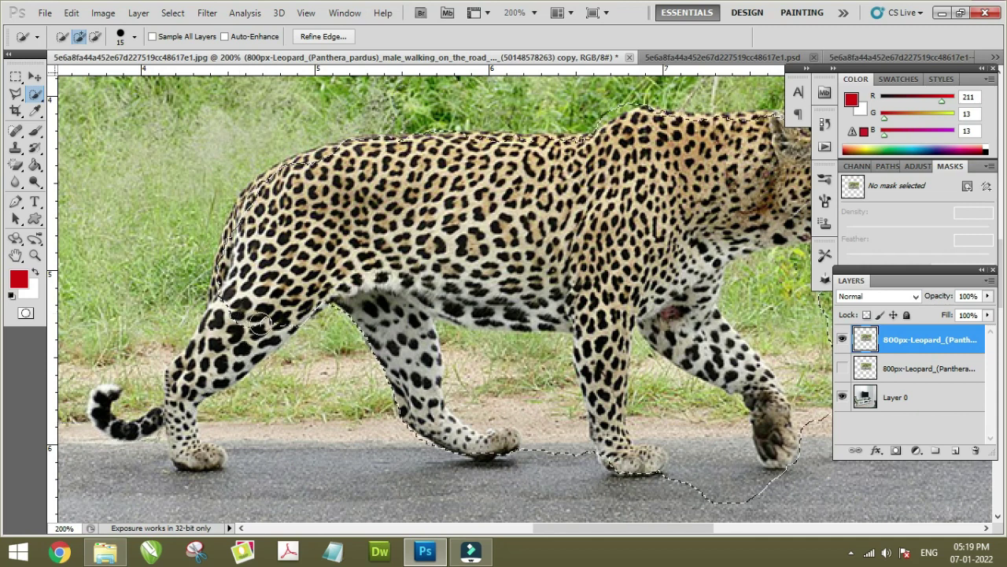
scroll(217, 293, up, 2)
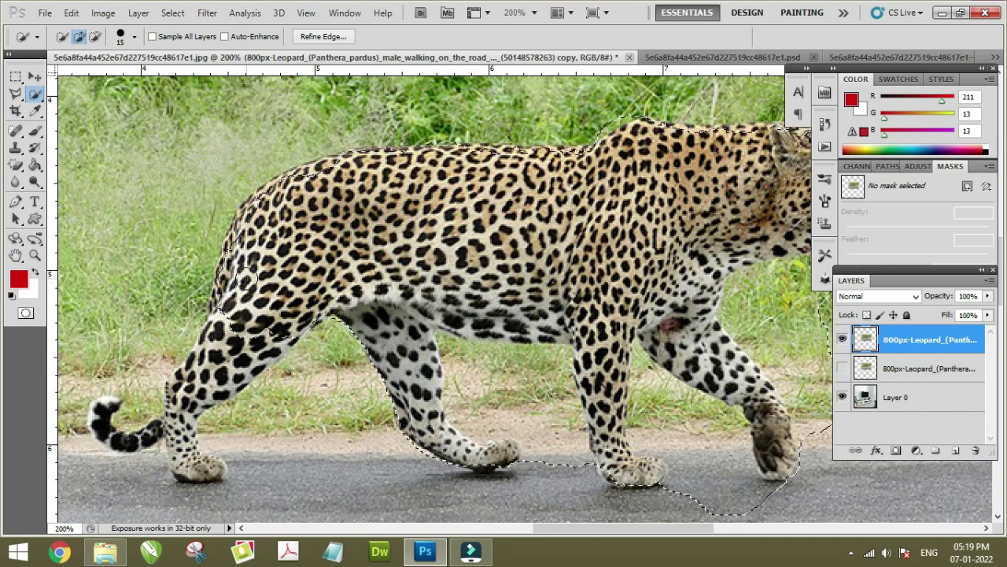
scroll(650, 276, right, 5)
scroll(650, 276, down, 1)
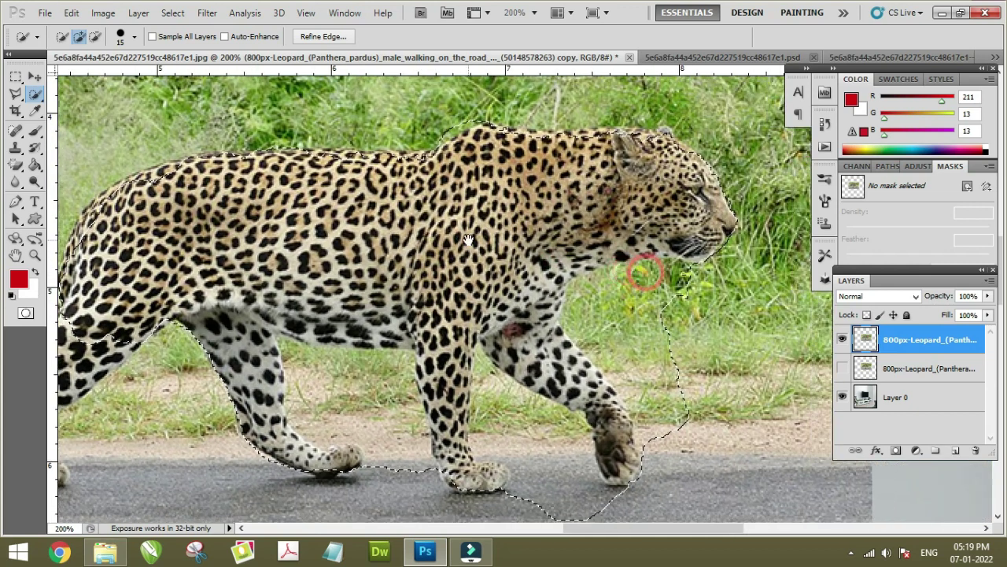
Step: Extend the selection with clicks in the upper area around the leopard
click(504, 135)
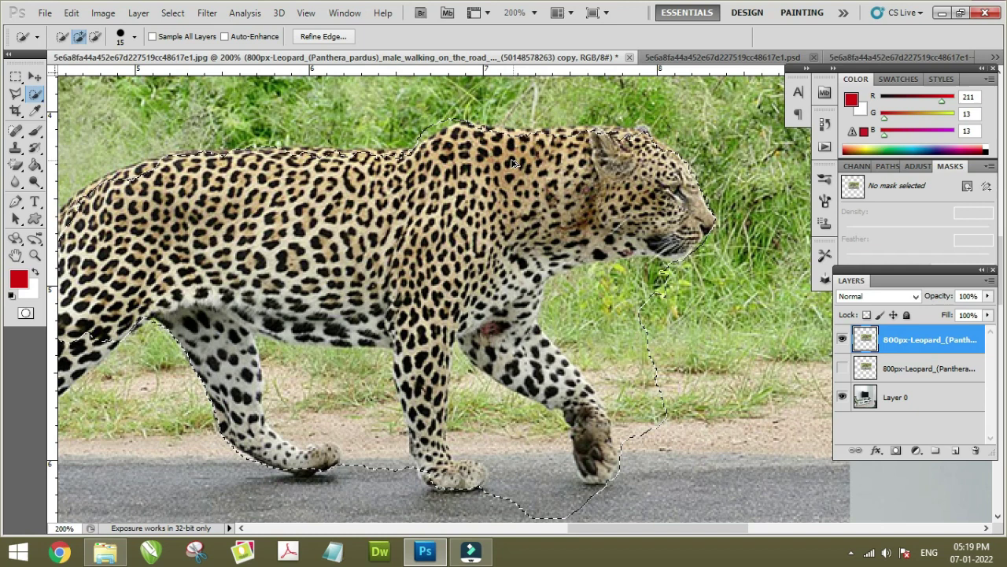
scroll(543, 176, up, 1)
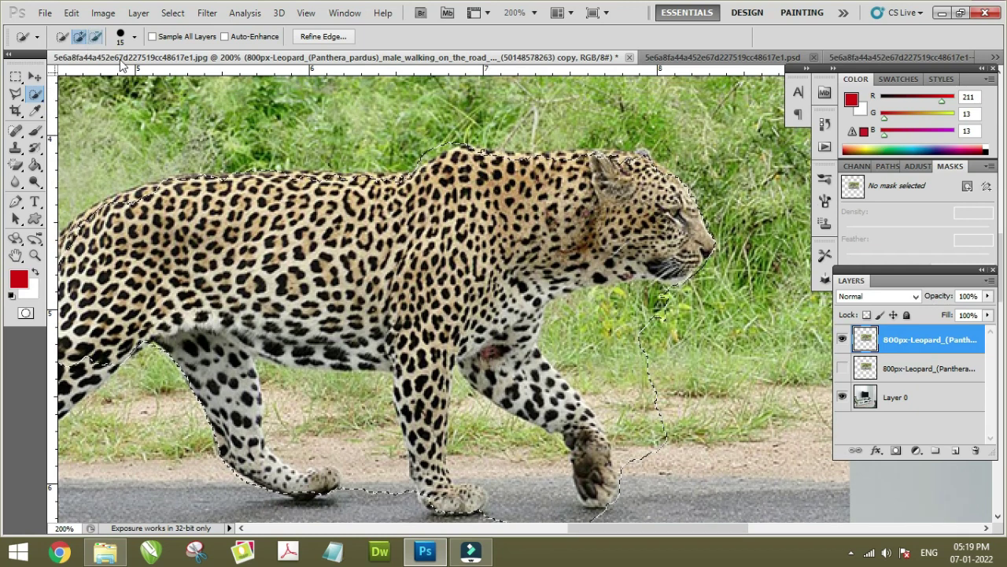
click(523, 151)
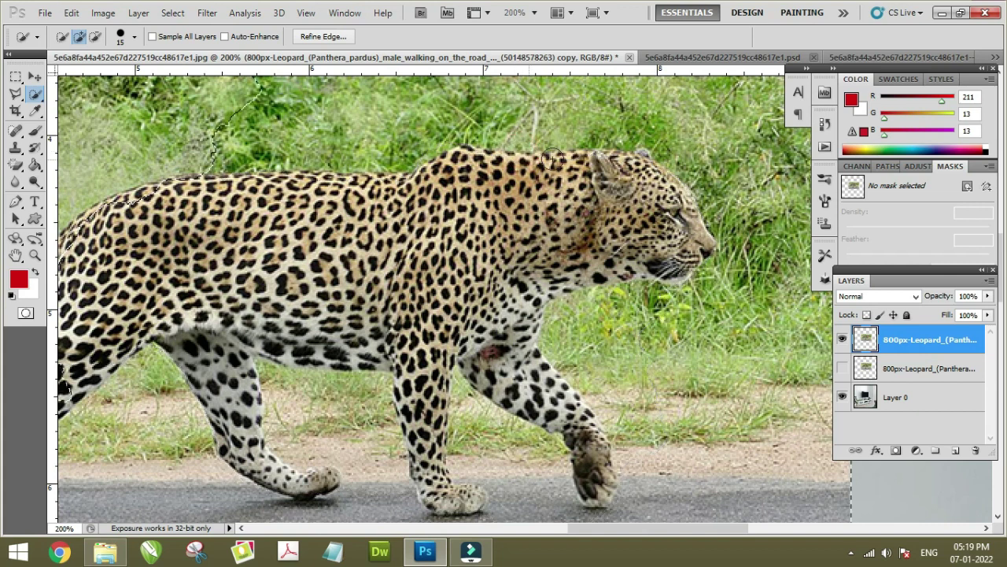
scroll(444, 248, up, 1)
scroll(445, 249, up, 3)
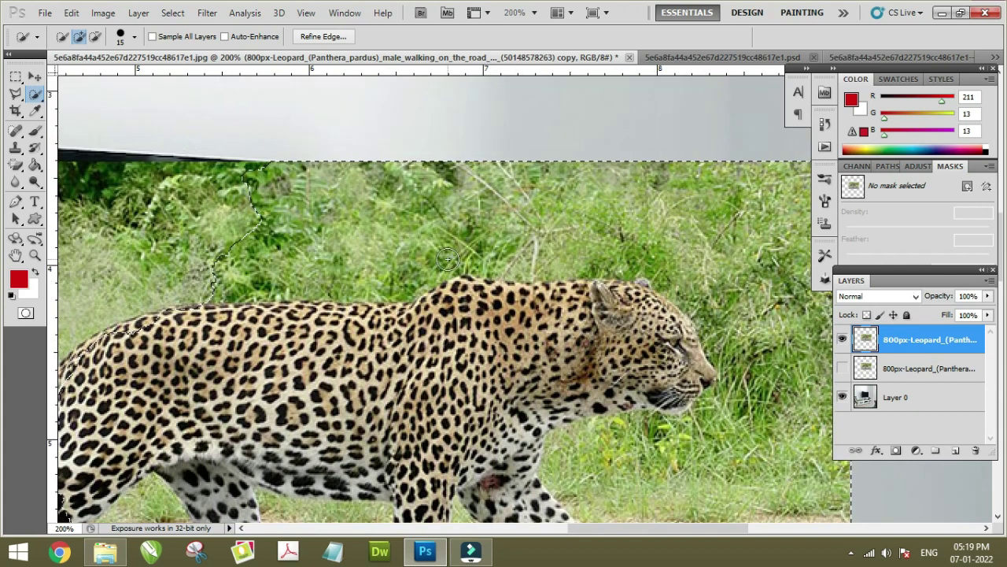
scroll(437, 258, down, 1)
Step: Subtract the grass above the leopard's back from the selection
click(95, 36)
mouse_move(294, 221)
mouse_down()
mouse_move(282, 145)
mouse_move(291, 146)
mouse_up()
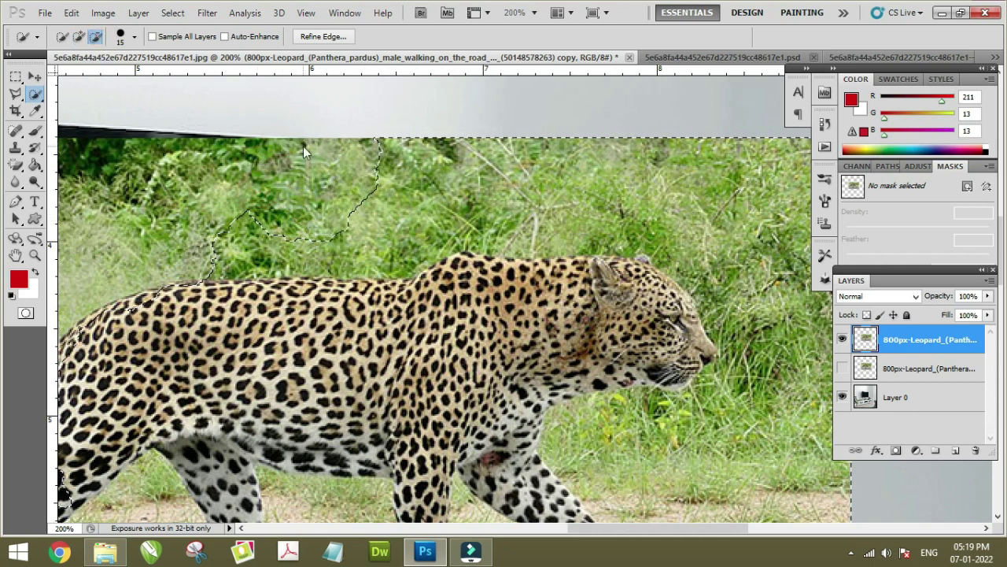
click(303, 147)
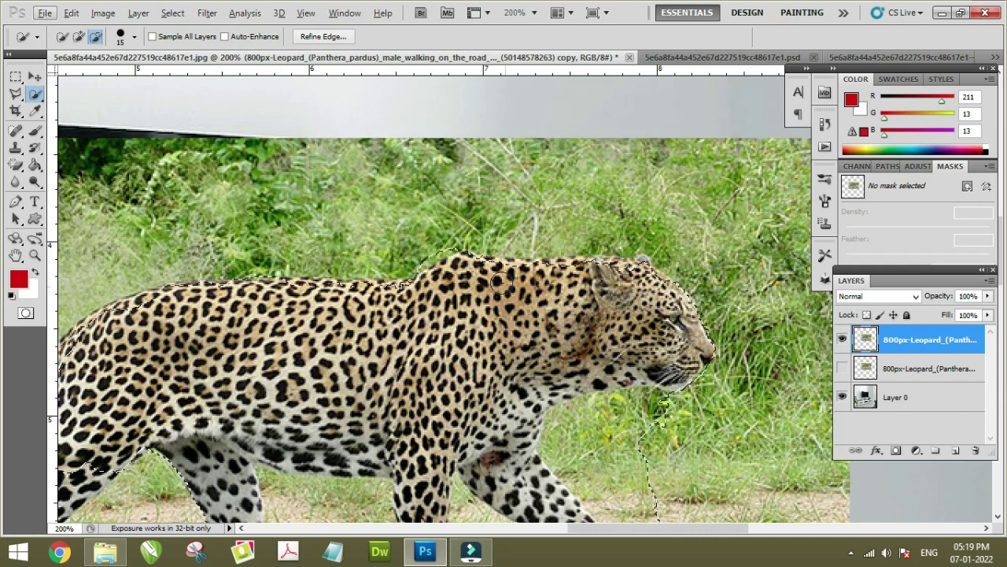
scroll(489, 300, down, 1)
click(78, 36)
scroll(91, 39, down, 1)
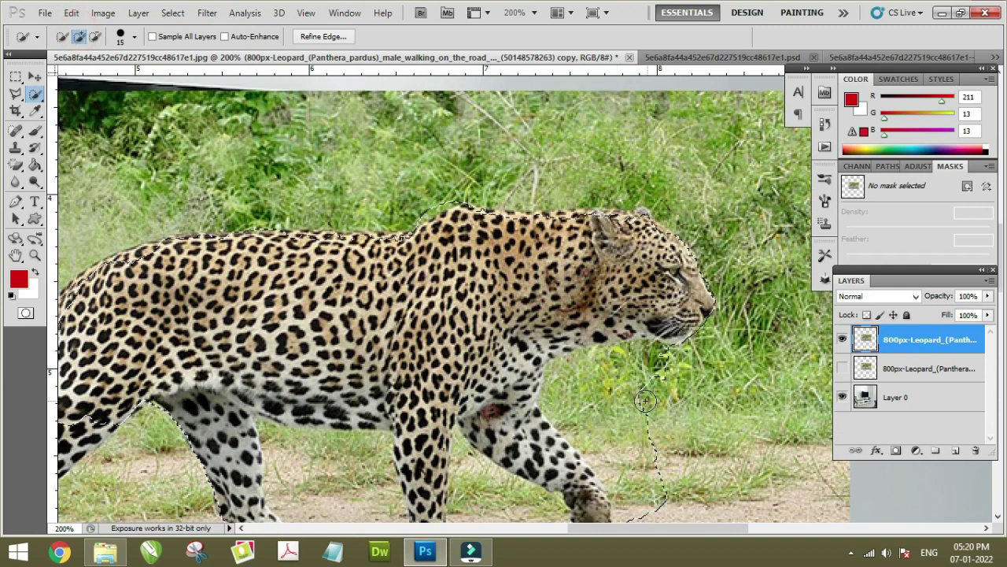
click(95, 37)
scroll(370, 189, down, 1)
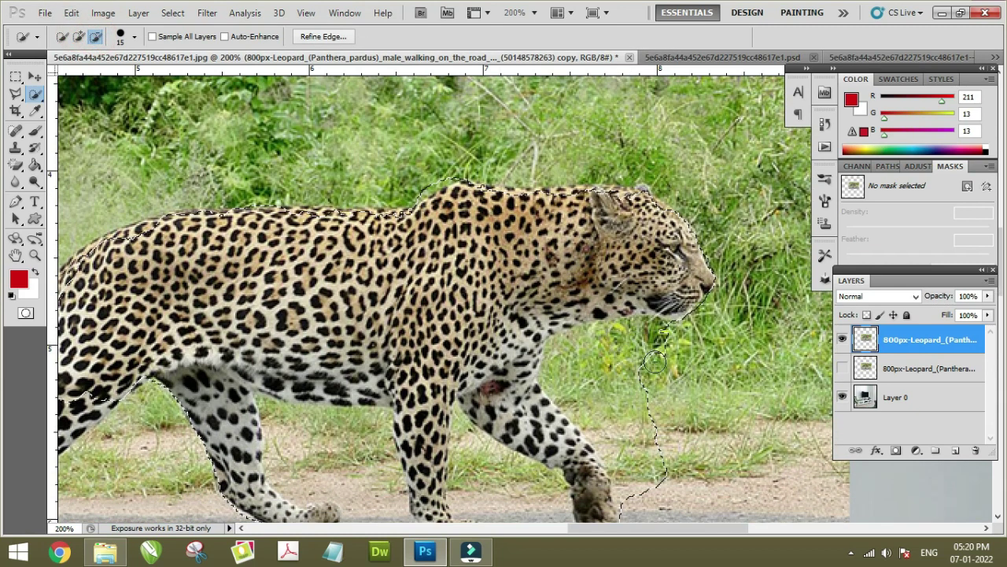
Step: Trim the selection in around the chest, throat and front paw
click(655, 341)
mouse_move(605, 333)
mouse_down()
mouse_move(562, 351)
mouse_move(654, 448)
mouse_up()
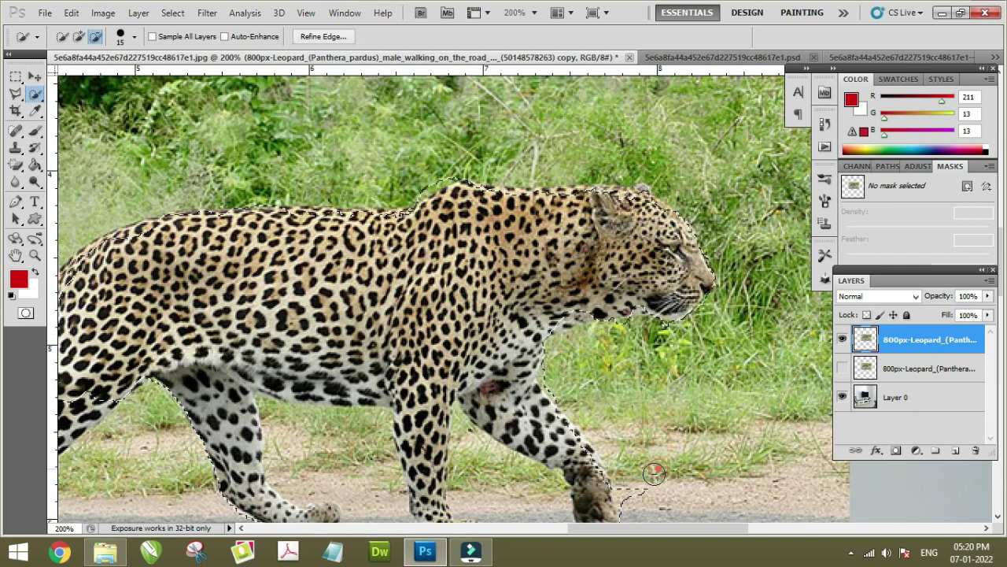
drag(654, 449, 630, 492)
scroll(598, 441, down, 1)
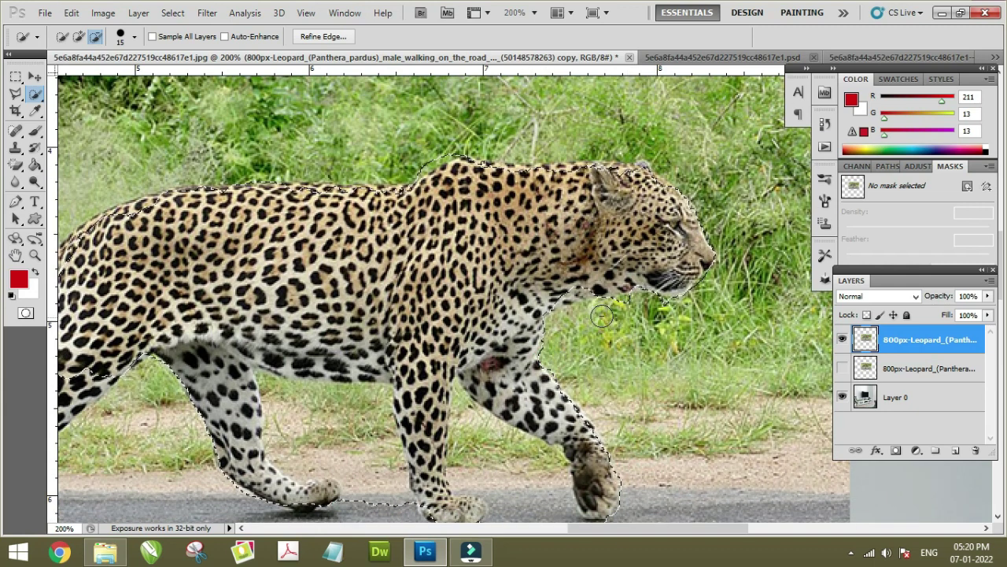
scroll(551, 425, down, 3)
Step: Remove the road between the paws and along the rear leg, reshaping between the legs
drag(552, 455, 535, 479)
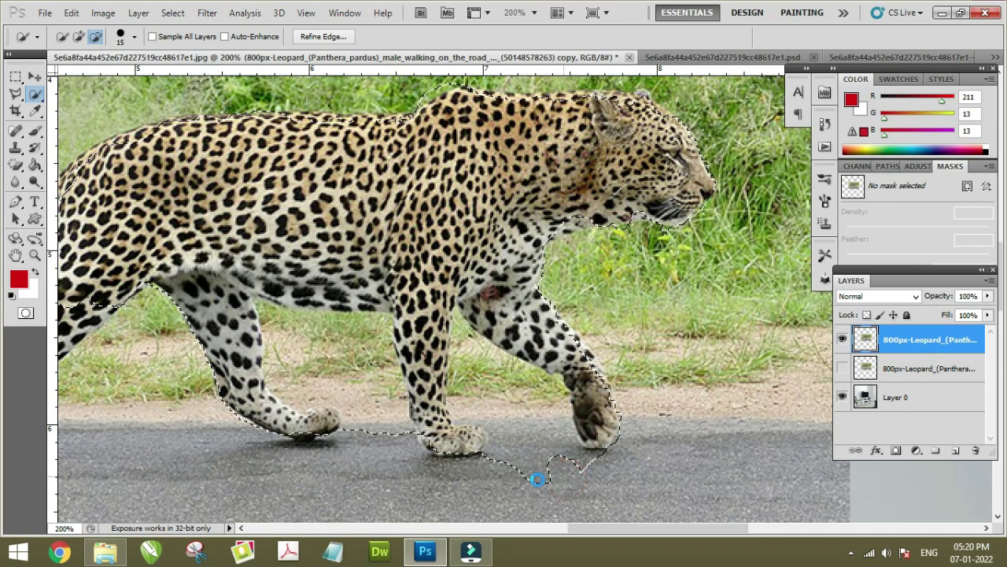
mouse_move(472, 403)
mouse_down()
mouse_move(474, 393)
mouse_move(543, 395)
mouse_up()
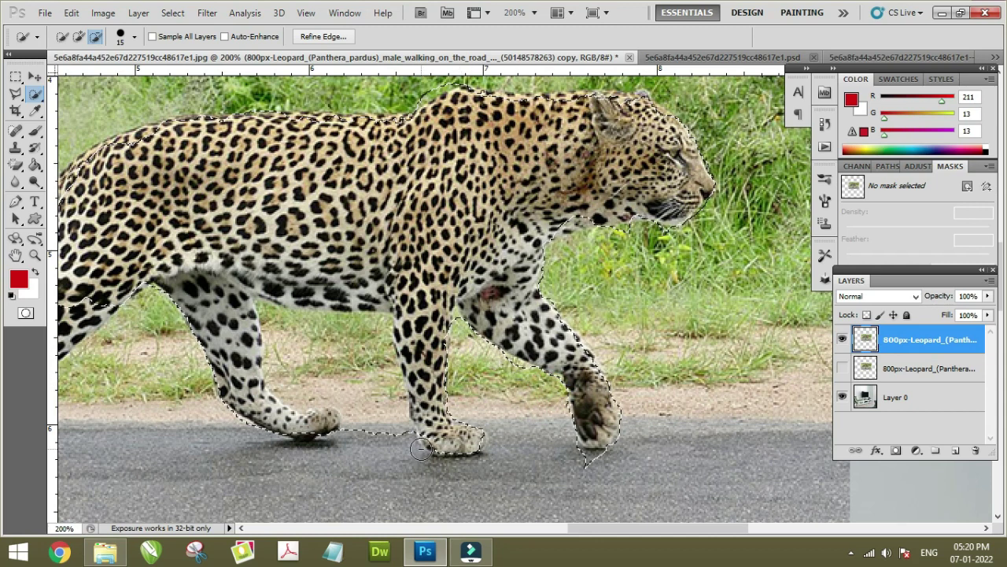
drag(395, 422, 370, 377)
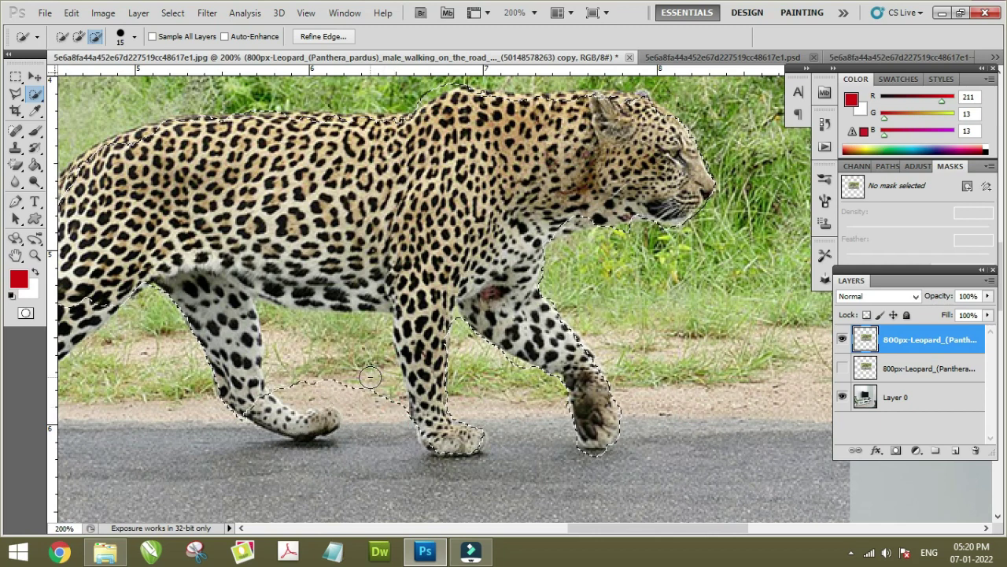
drag(373, 344, 379, 336)
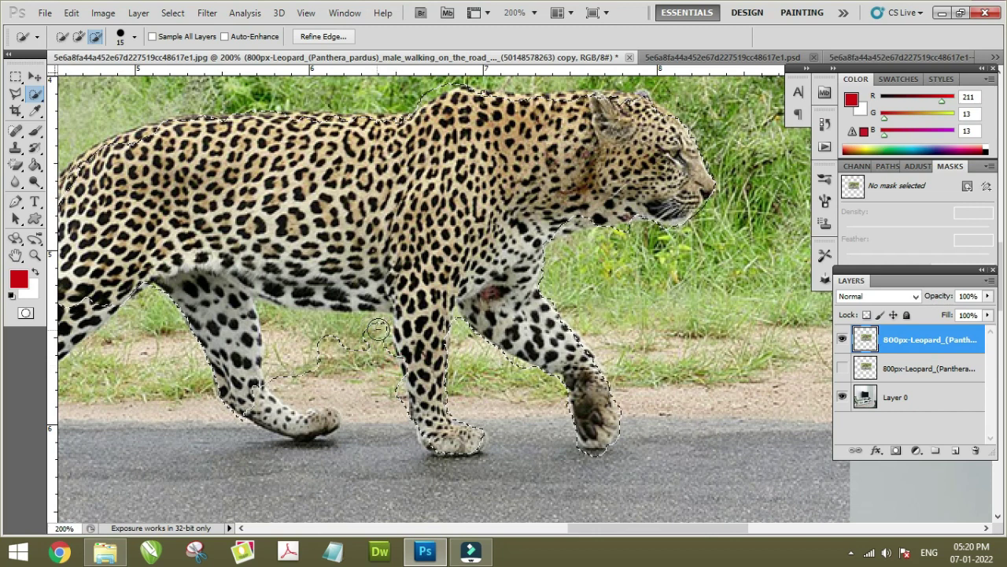
drag(351, 319, 364, 336)
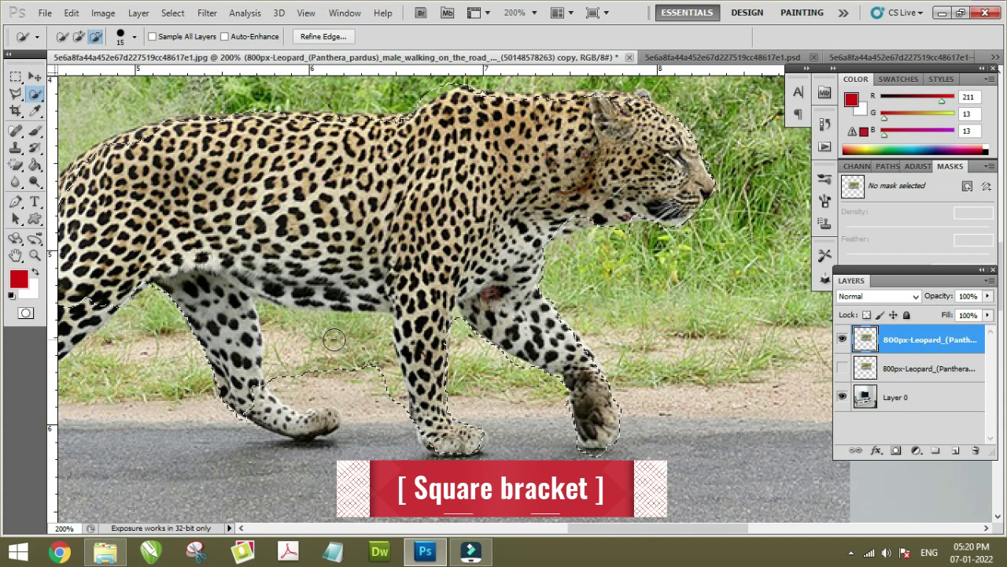
Step: Resize the brush and subtract the grass between the leopard's legs
key(bracketright)
key(bracketright)
key(bracketright)
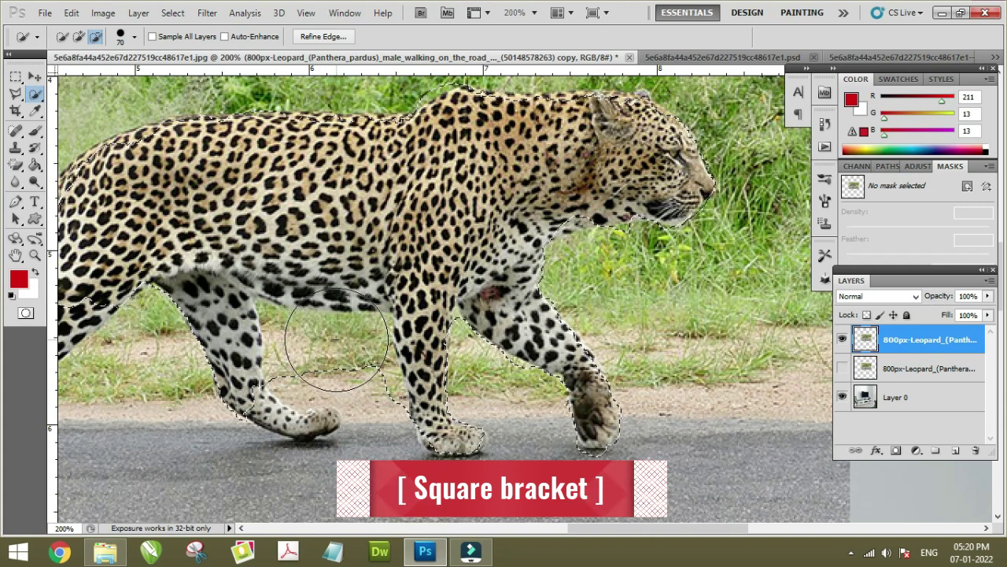
key(bracketleft)
key(bracketleft)
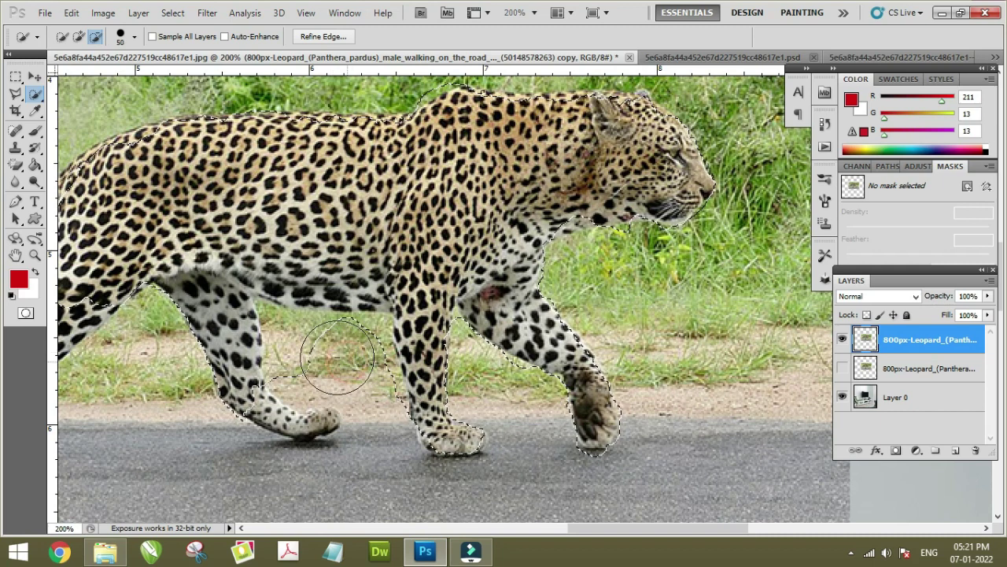
drag(306, 356, 356, 358)
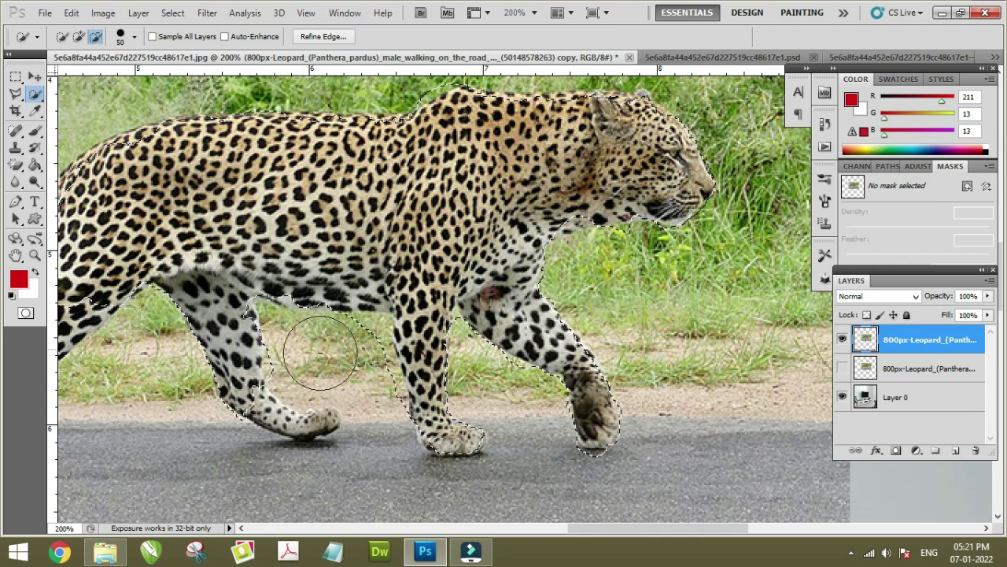
alt+right_click(367, 346)
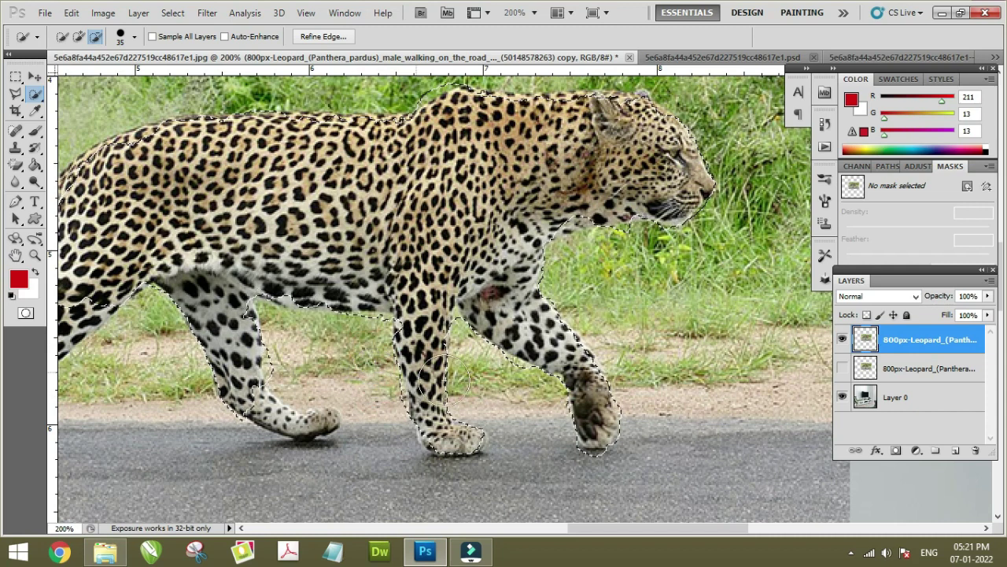
scroll(389, 370, up, 1)
scroll(390, 368, up, 1)
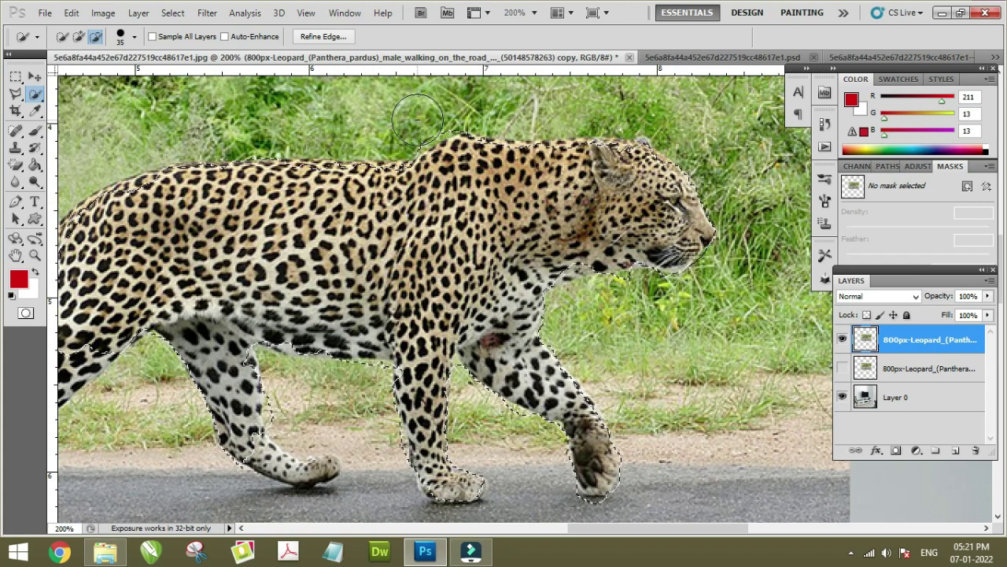
scroll(456, 146, up, 1)
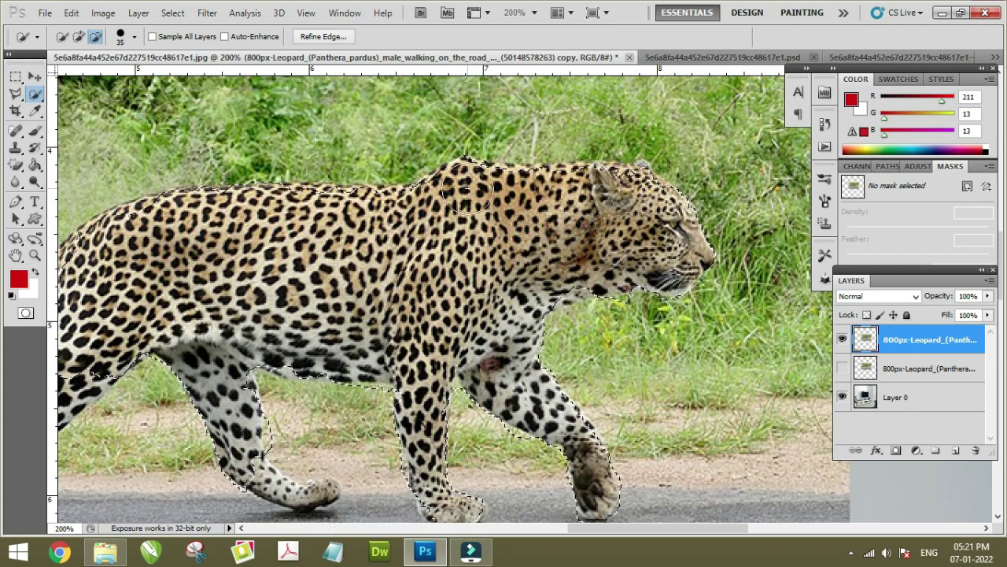
scroll(465, 157, up, 1)
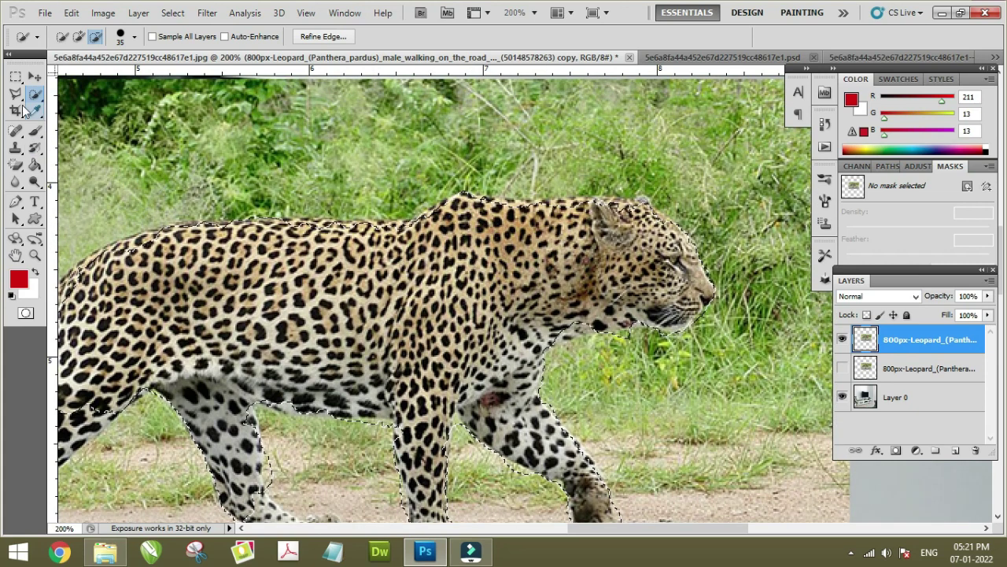
Step: Add the shoulder and the area near the ear back into the selection
click(78, 36)
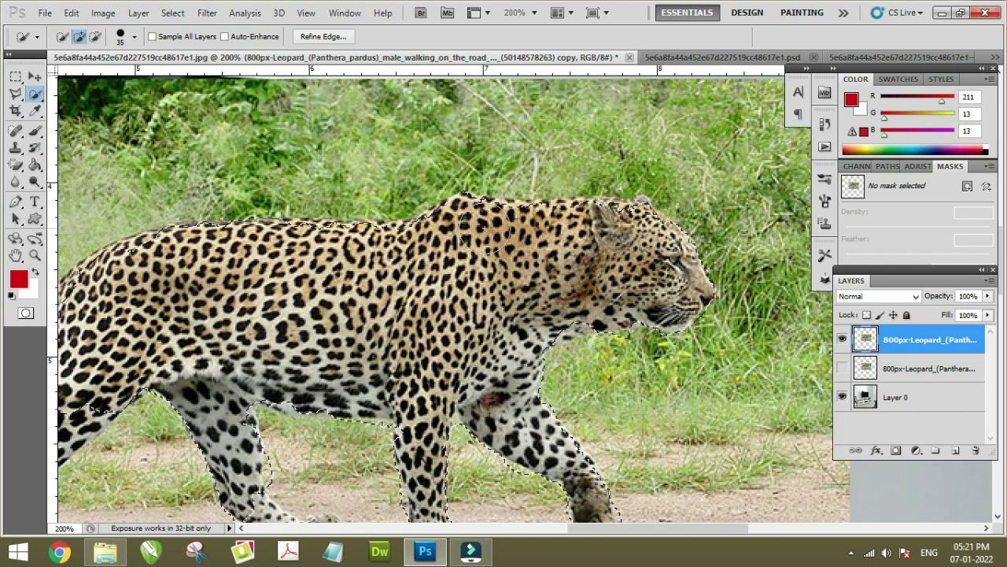
click(516, 224)
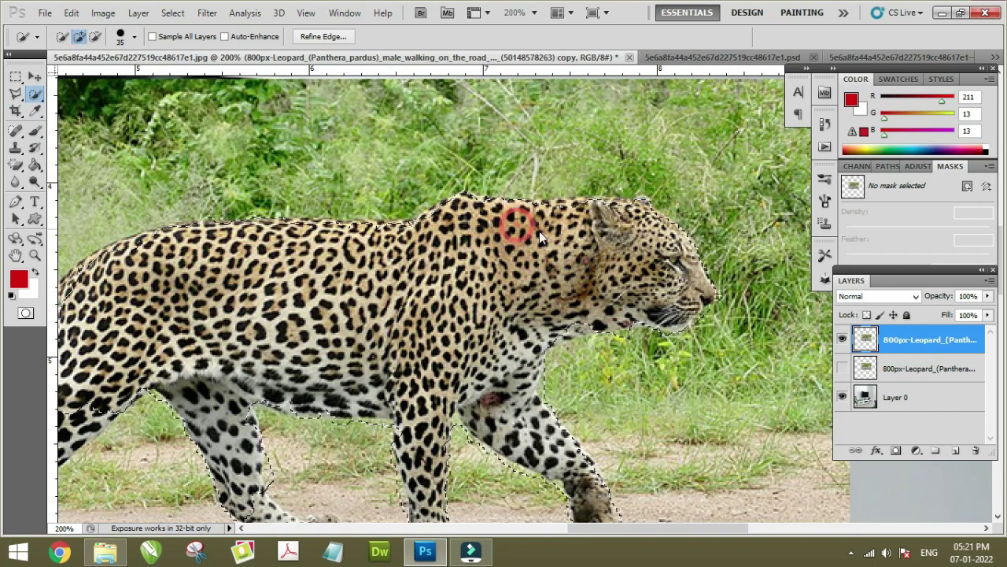
click(562, 226)
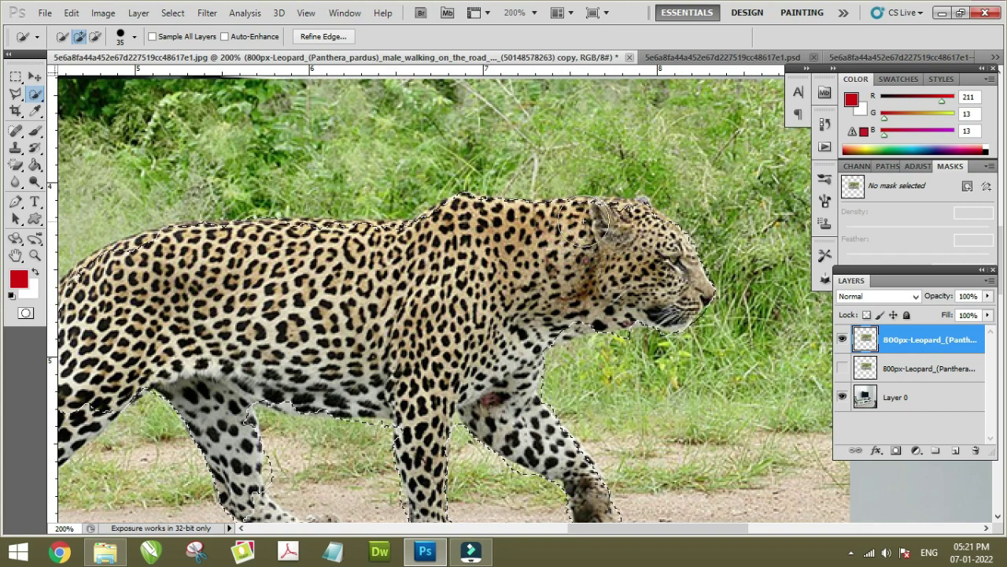
click(578, 220)
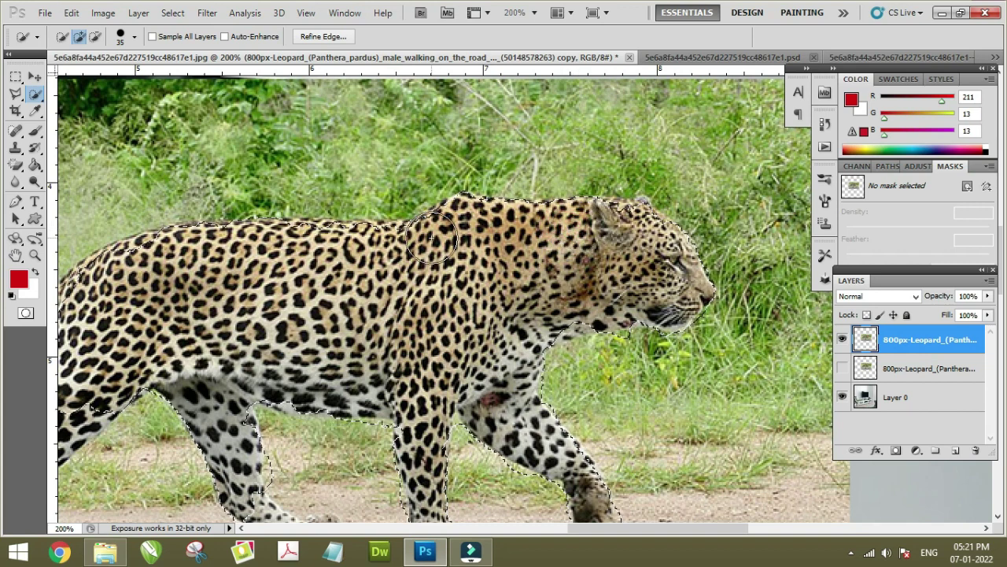
click(639, 229)
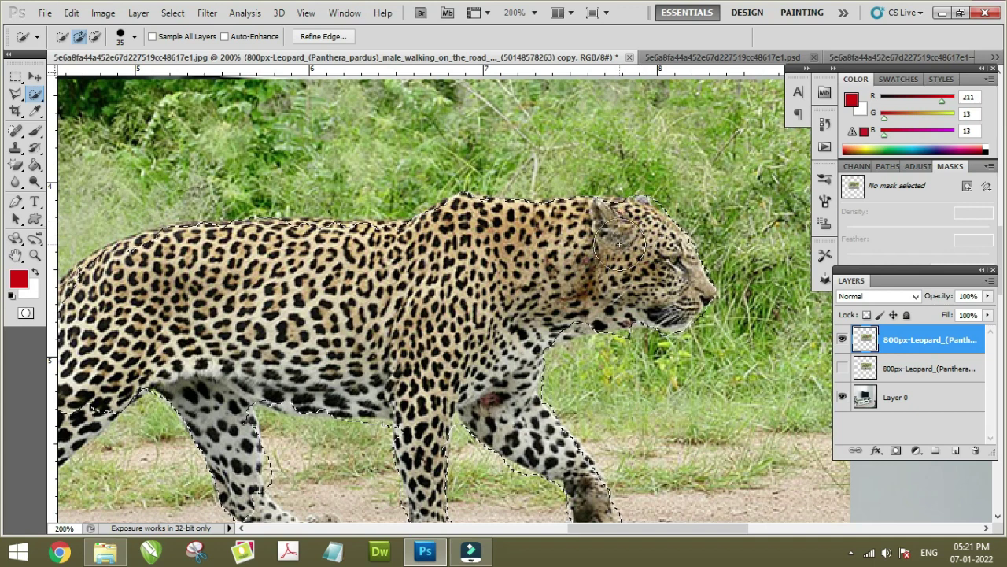
scroll(500, 378, down, 2)
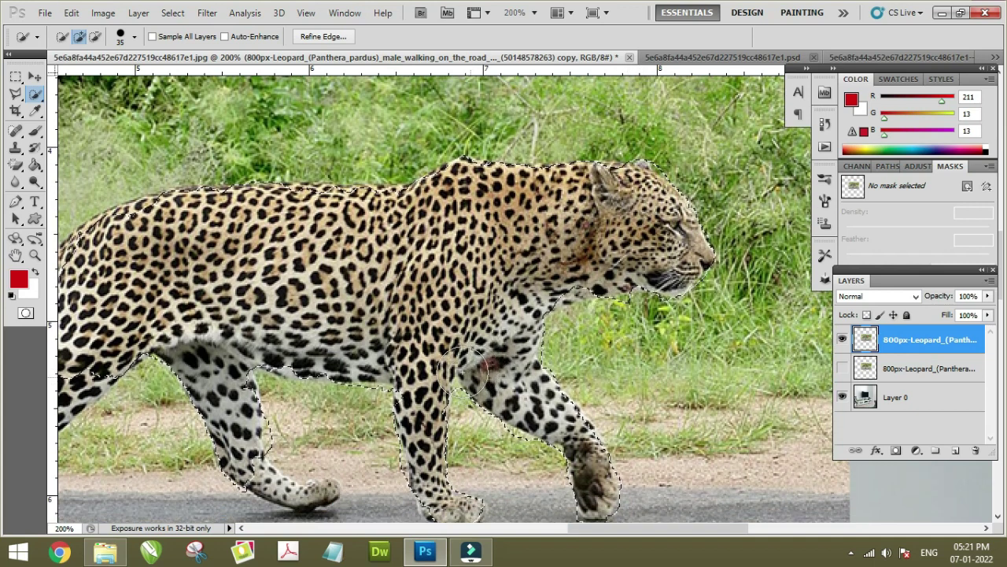
scroll(499, 378, down, 1)
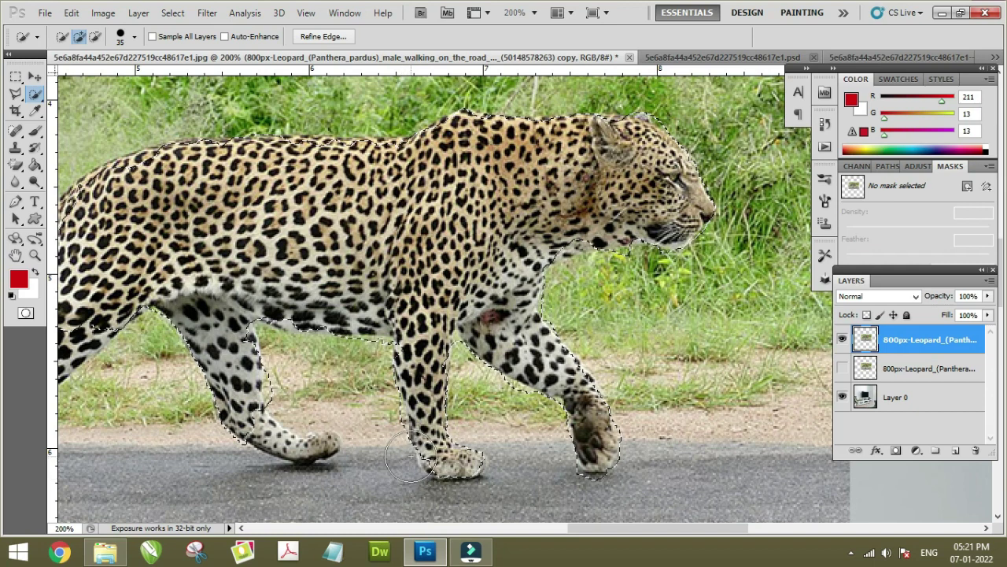
Step: With a smaller brush add the front paw's lower edge, then zoom out to the whole scene
key(bracketleft)
key(bracketleft)
key(bracketleft)
drag(422, 466, 429, 465)
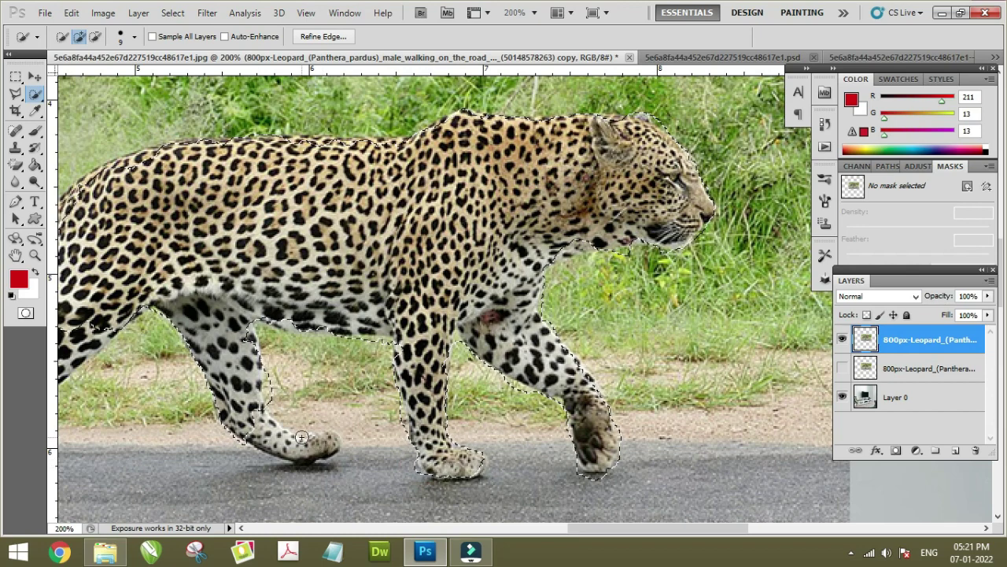
scroll(298, 436, up, 1)
scroll(297, 436, up, 1)
key(ctrl+minus)
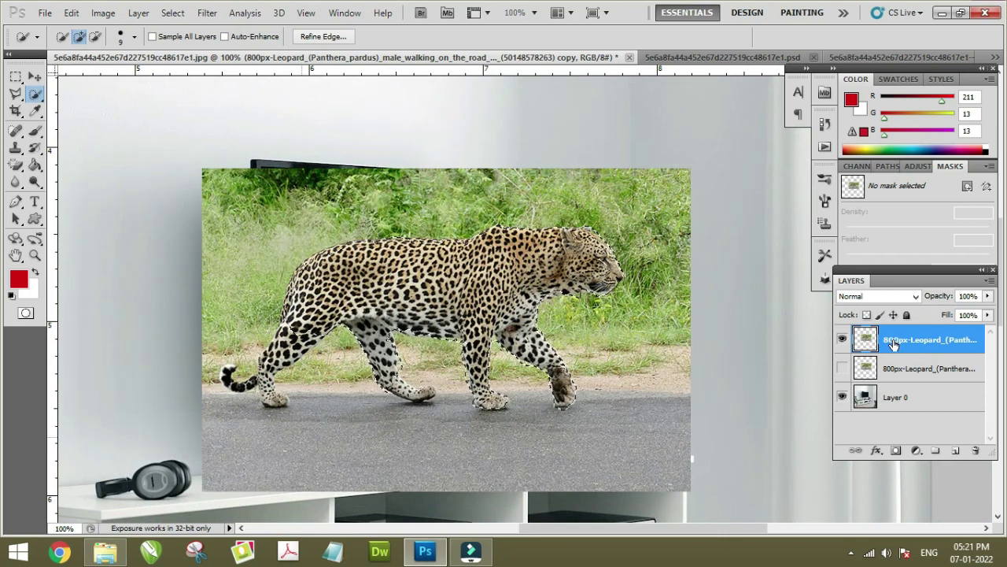
Step: Copy the selected leopard to Layer 1, compare it with the original photo, and hide the photo
key(ctrl+j)
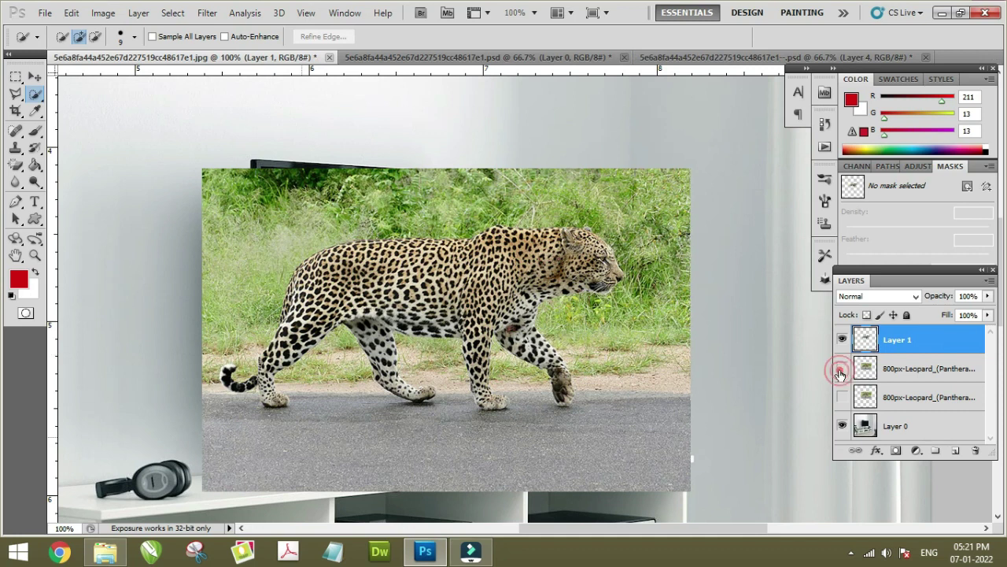
click(842, 370)
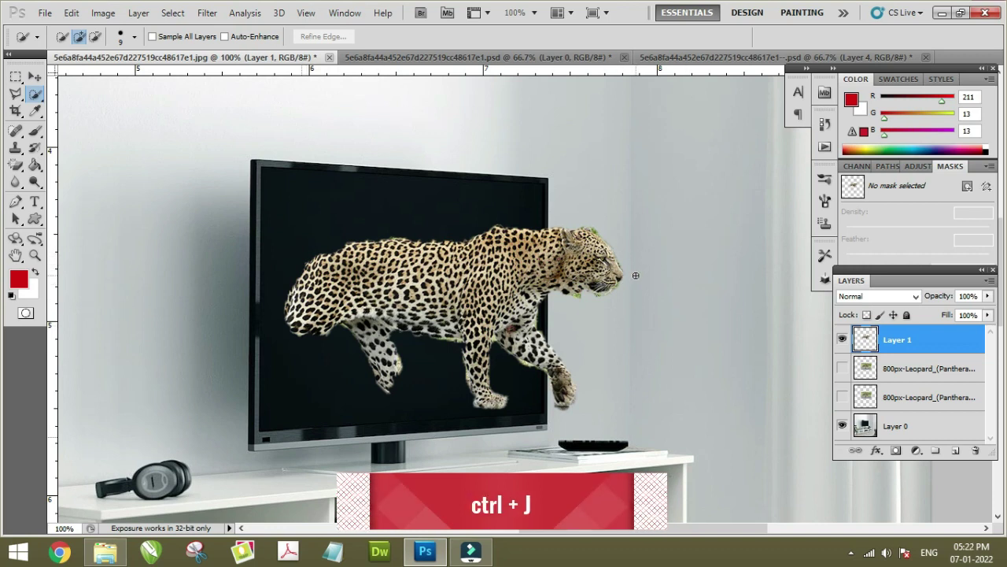
click(843, 339)
click(843, 369)
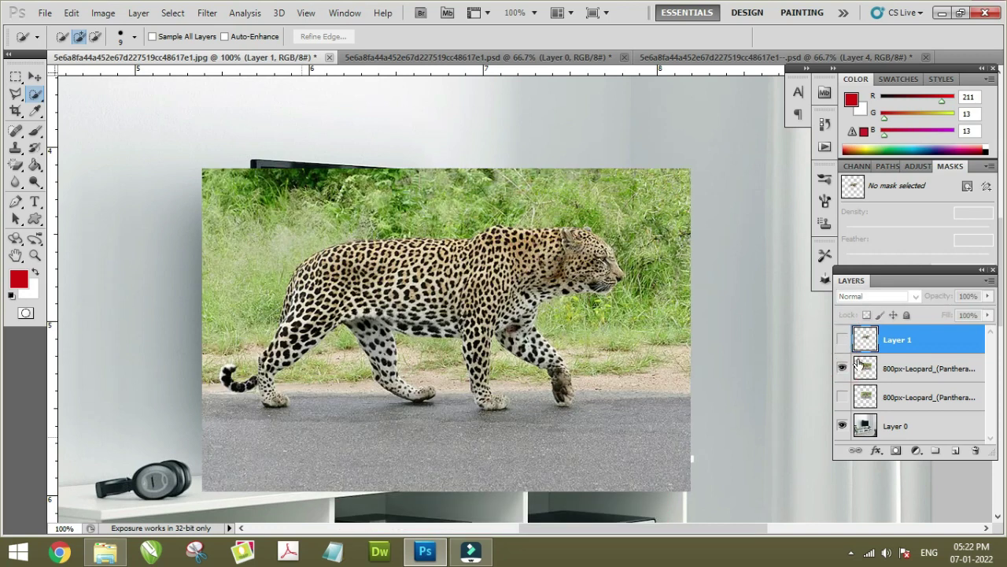
click(843, 339)
click(843, 369)
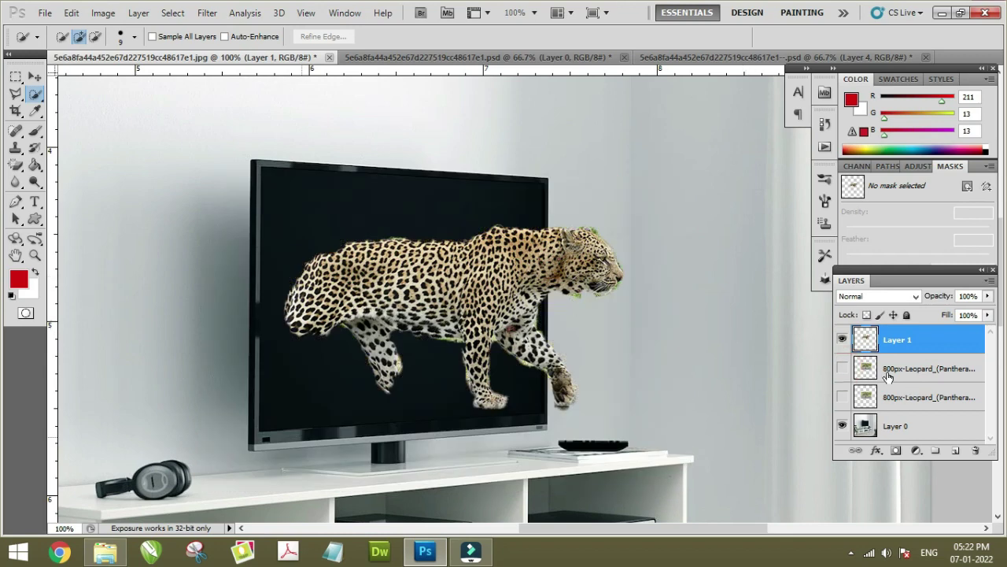
click(843, 368)
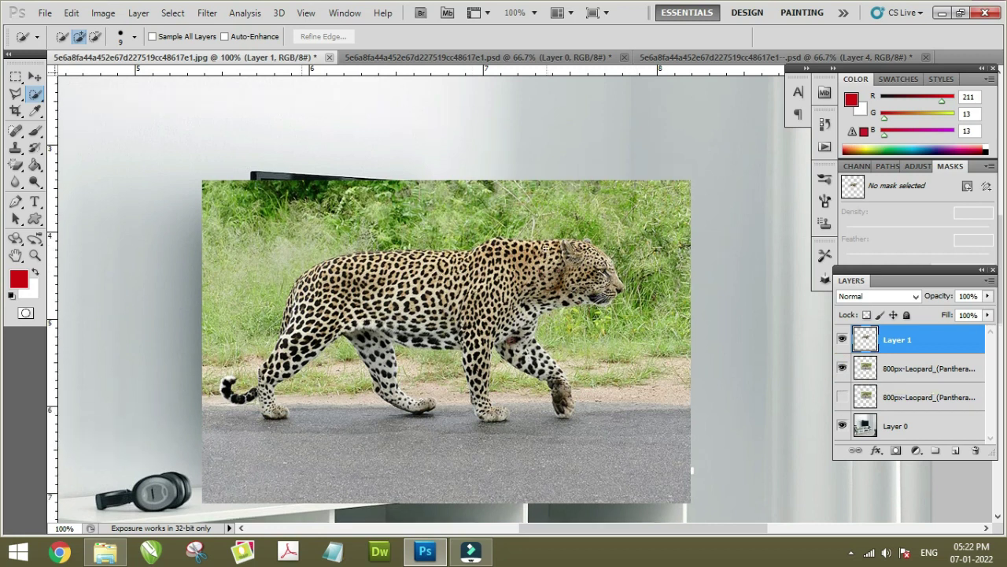
click(842, 370)
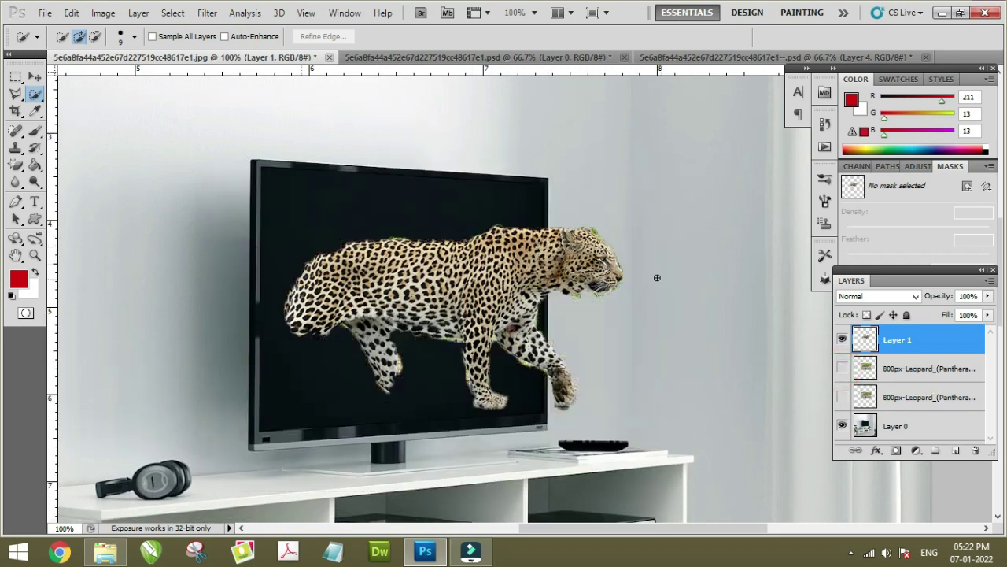
key(ctrl+plus)
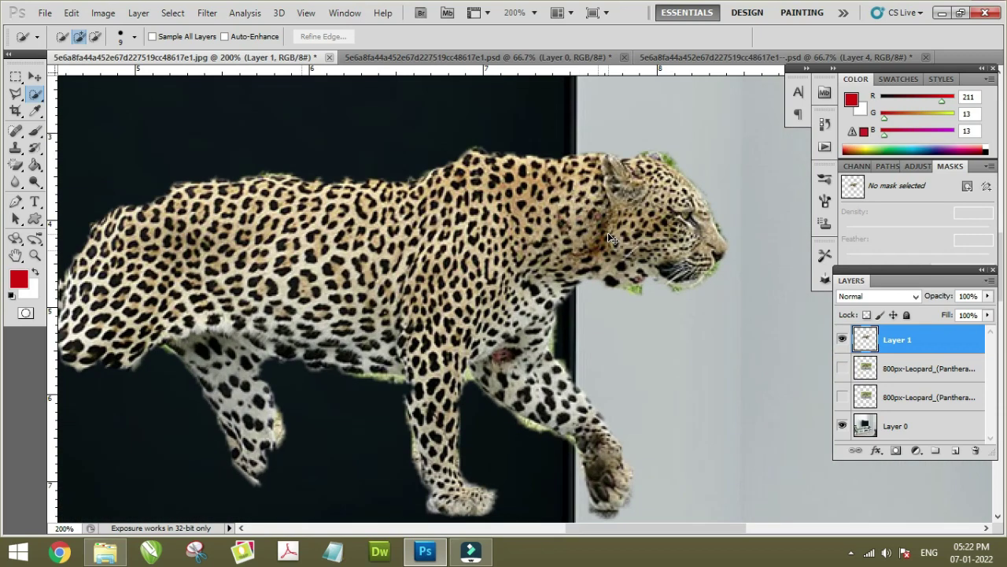
Step: Add a layer mask to Layer 1 and zoom in on the top of the head
key(ctrl+plus)
scroll(556, 259, right, 5)
scroll(551, 220, up, 1)
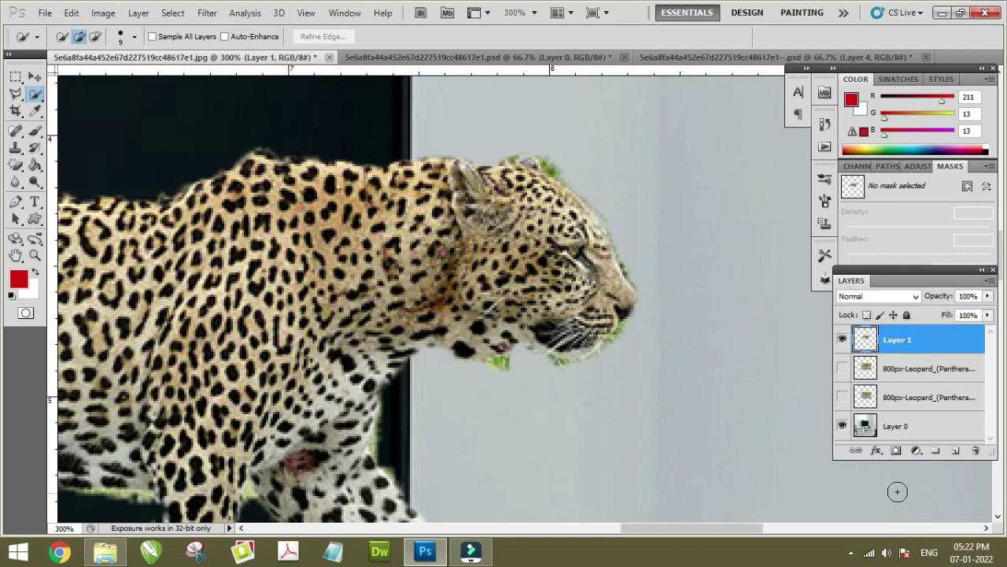
click(896, 451)
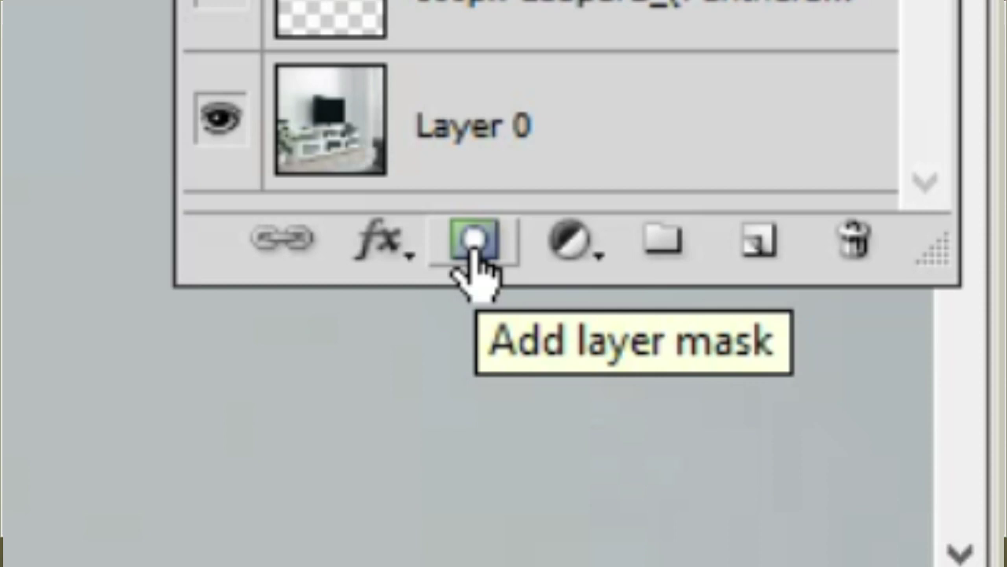
scroll(565, 186, up, 3)
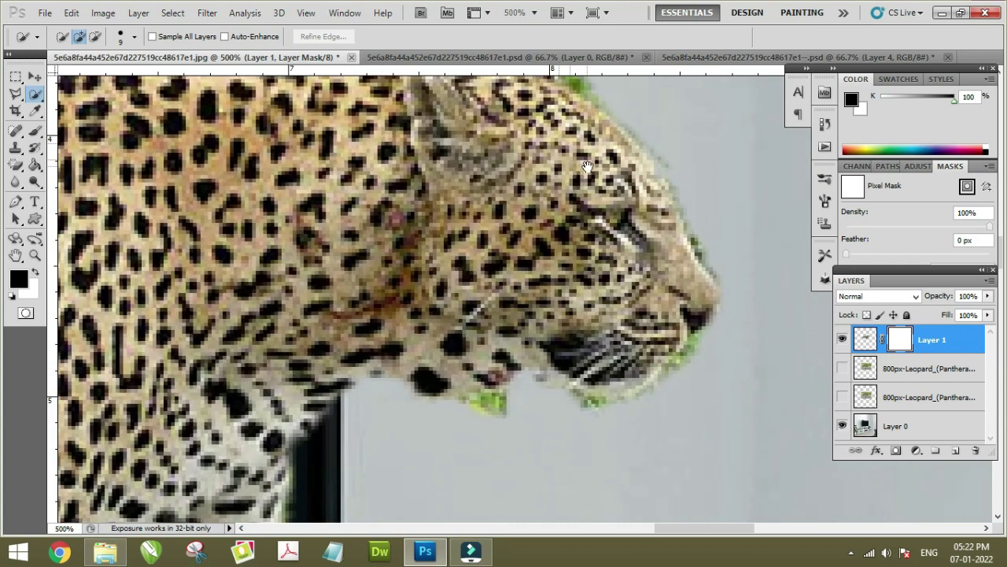
drag(587, 167, 457, 283)
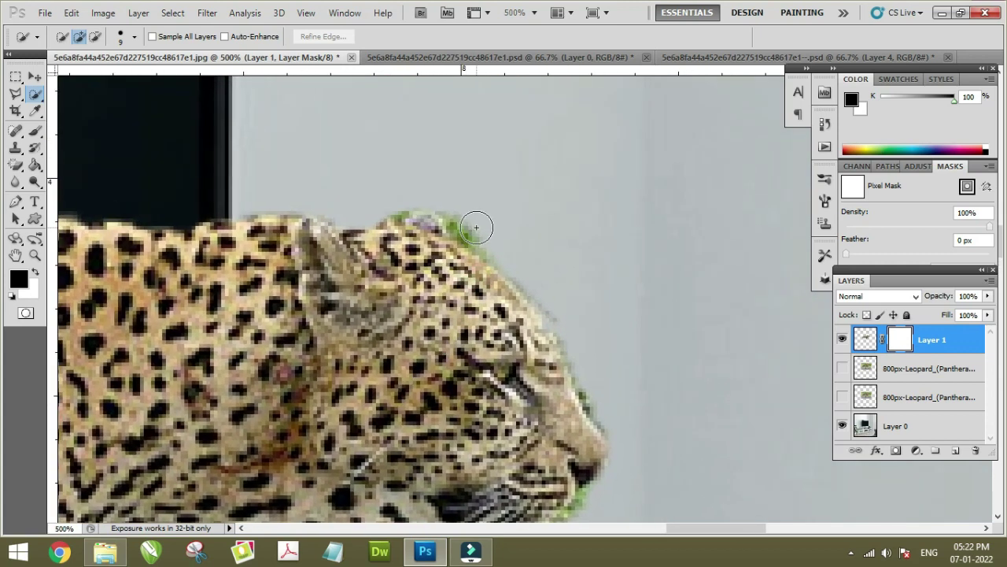
Step: With a small brush, paint black on the mask over the green fringe along the head edge
click(36, 133)
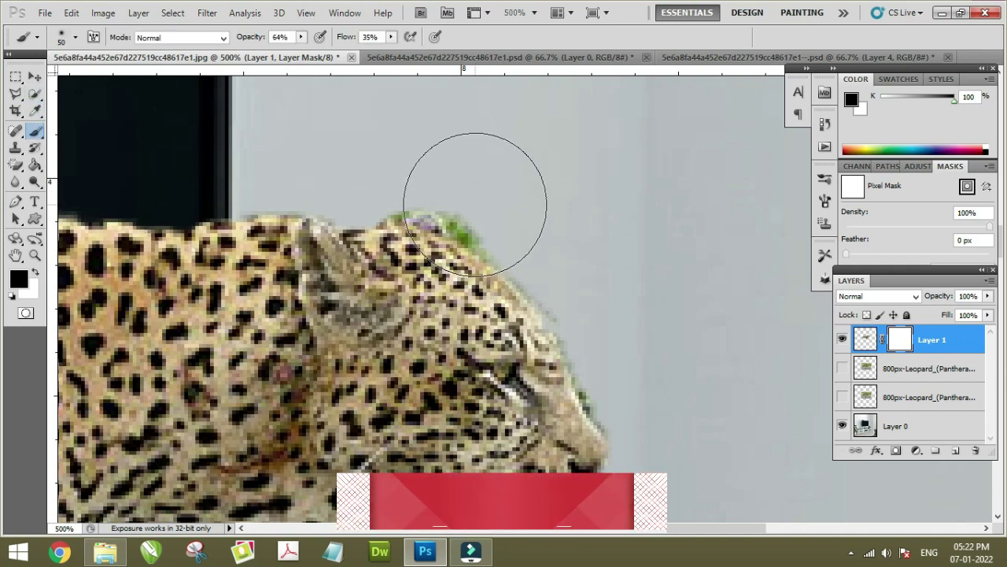
key(bracketleft)
key(bracketleft)
key(bracketleft)
click(463, 227)
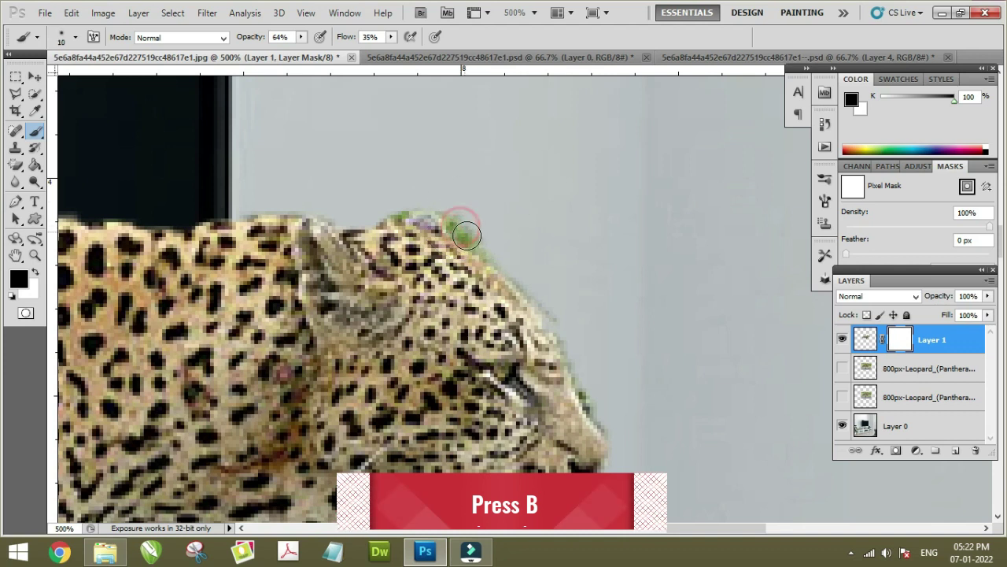
drag(463, 228, 462, 229)
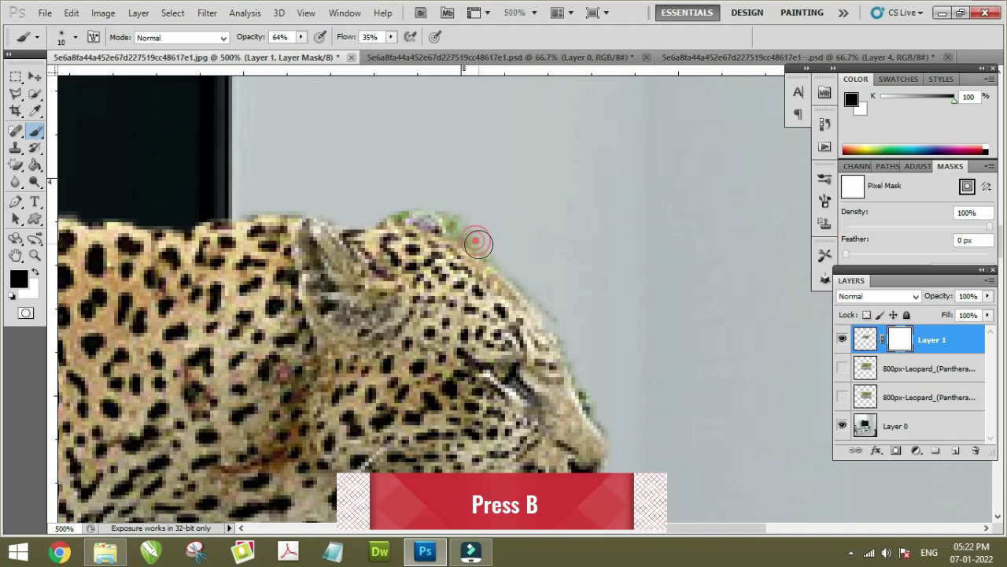
click(463, 227)
click(452, 218)
click(446, 215)
click(484, 243)
click(535, 281)
click(558, 318)
click(541, 302)
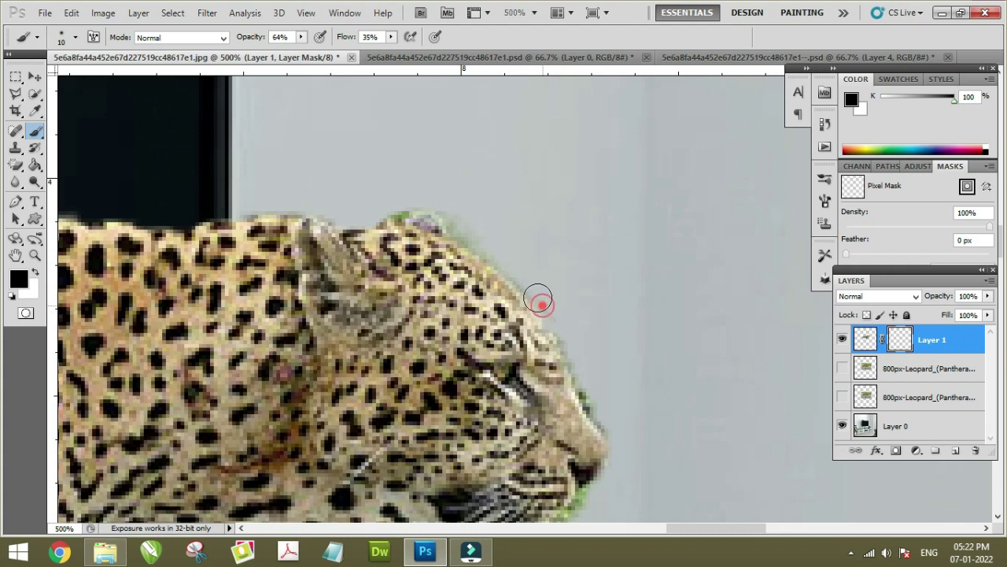
click(465, 224)
Step: Mask out the fringe across the top and back of the head
click(408, 207)
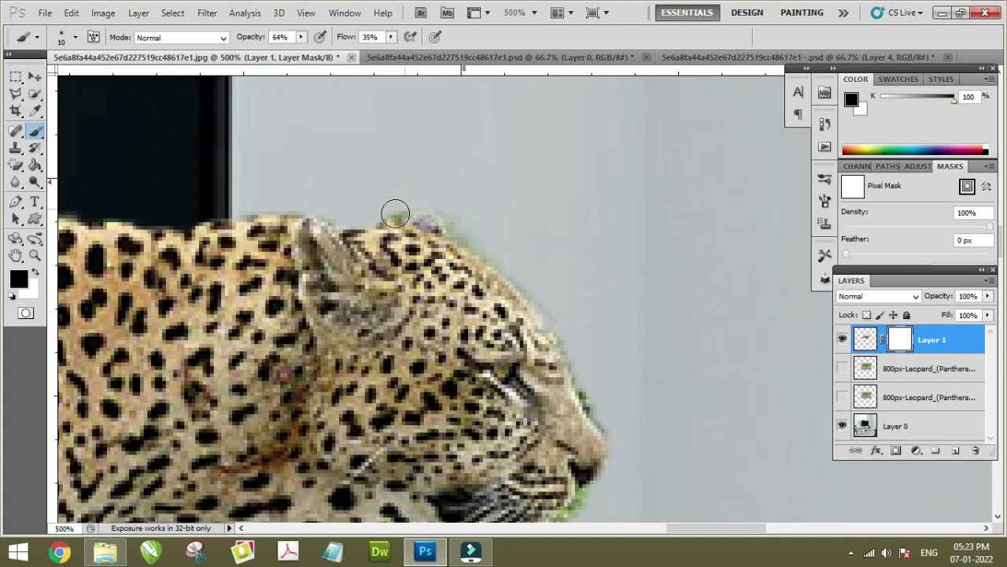
click(385, 217)
click(342, 223)
click(293, 210)
click(217, 218)
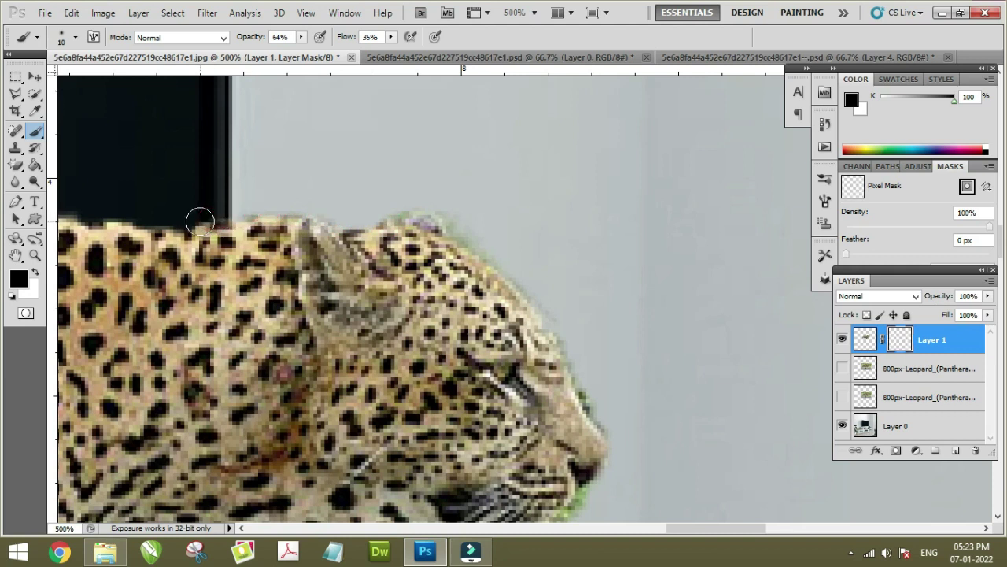
click(173, 221)
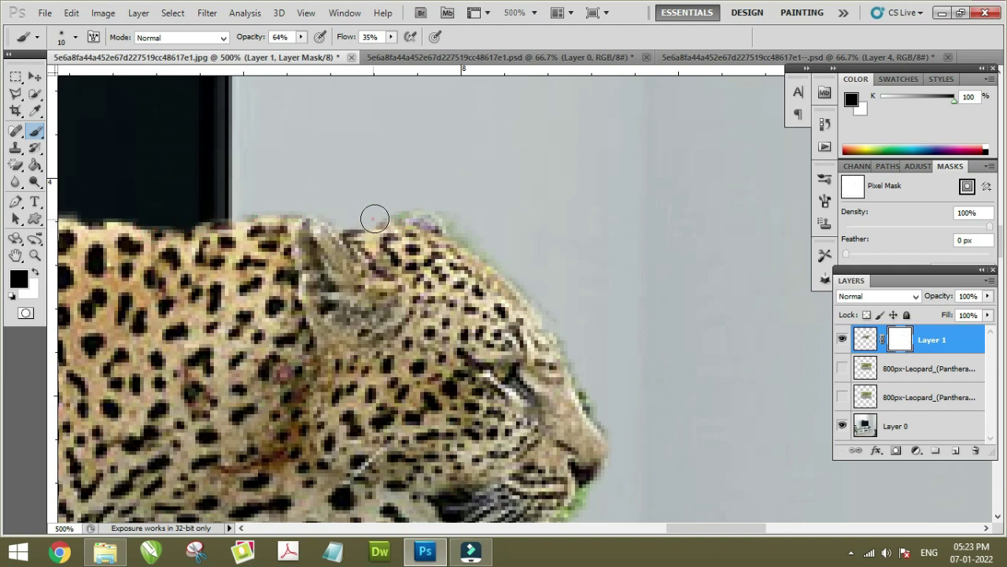
Step: Mask the fringe down the forehead, along the face edge and around the nose
click(452, 218)
click(489, 250)
click(523, 281)
click(558, 319)
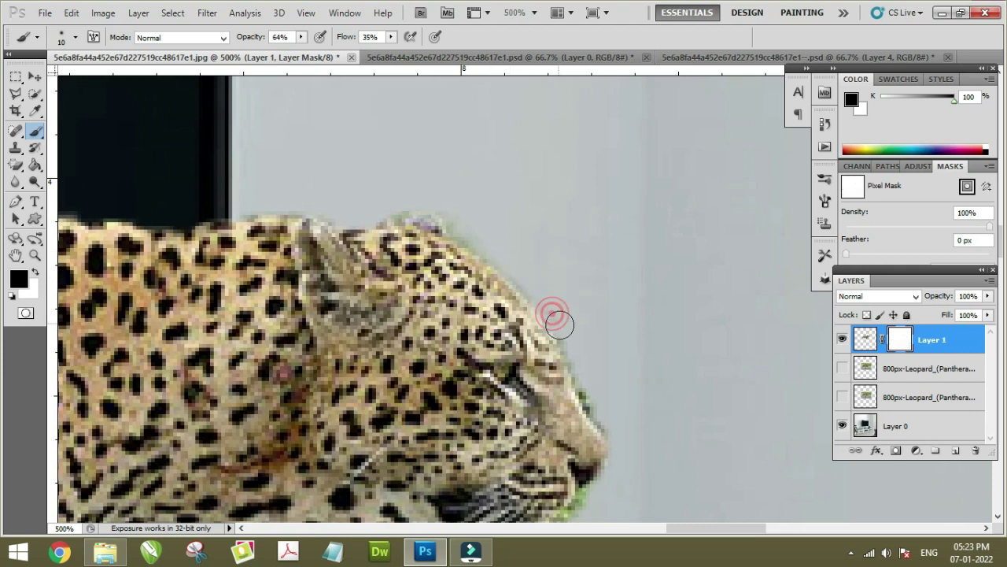
click(575, 353)
click(583, 387)
click(589, 398)
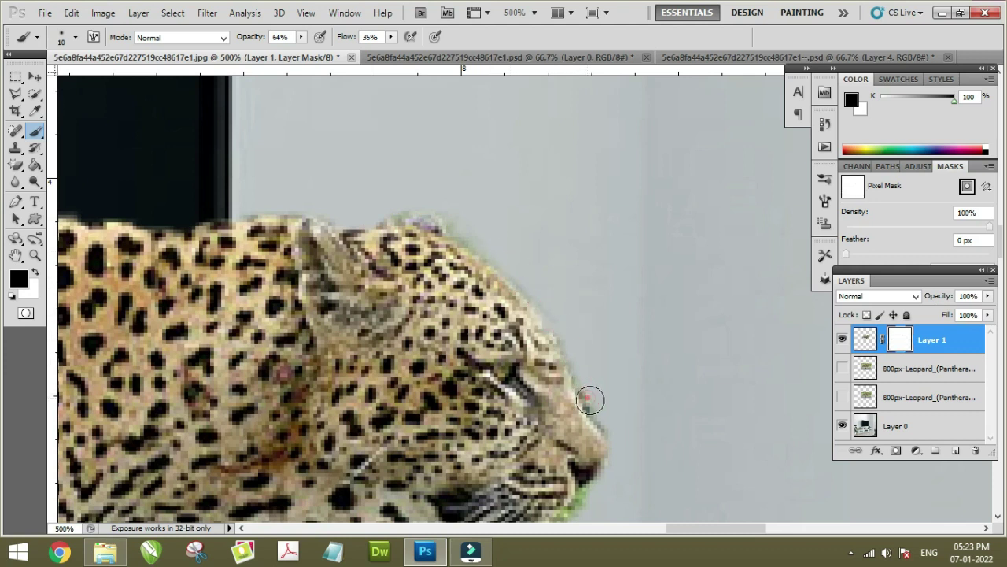
click(601, 410)
click(589, 388)
click(588, 394)
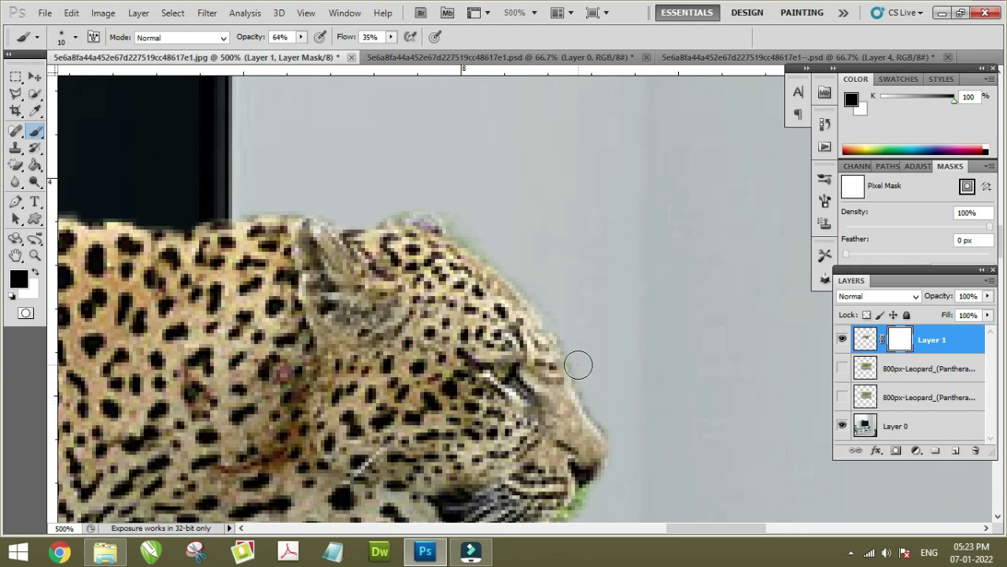
drag(532, 287, 481, 240)
click(455, 223)
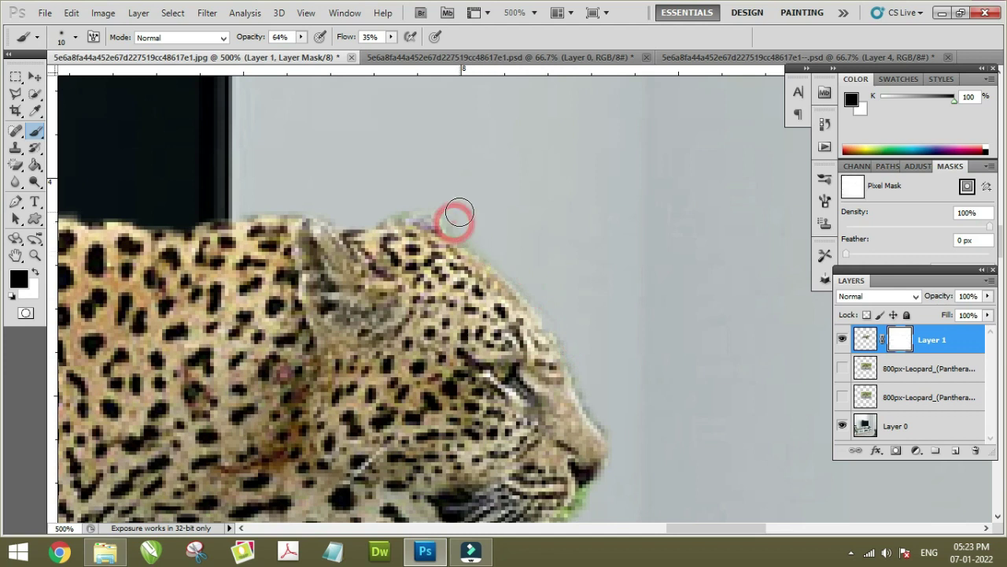
Step: Clean the green fringe along the mouth, lower jaw and under the chin
mouse_move(452, 330)
mouse_down()
mouse_move(423, 245)
mouse_move(435, 234)
mouse_up()
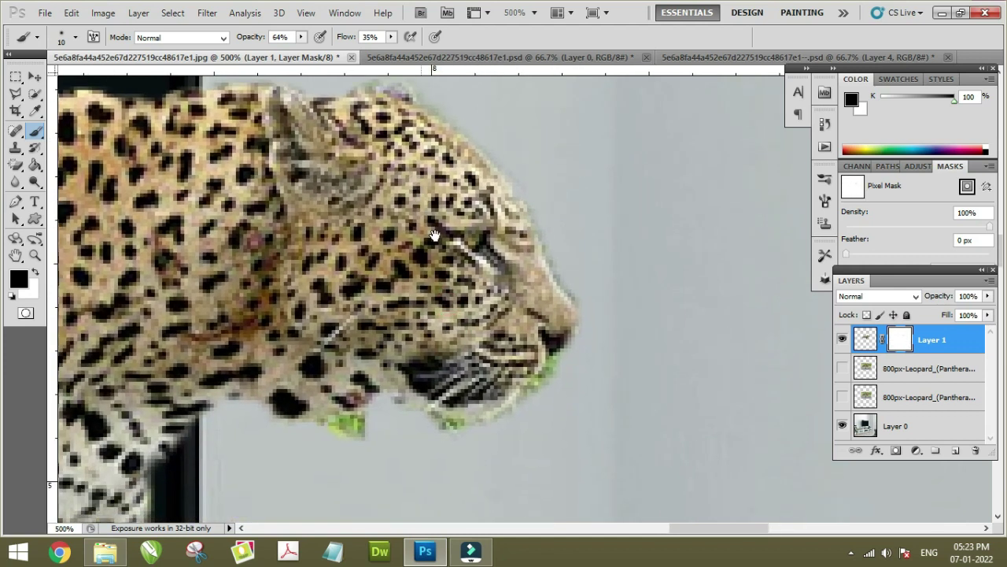
mouse_move(551, 377)
mouse_down()
mouse_move(521, 406)
mouse_move(437, 425)
mouse_up()
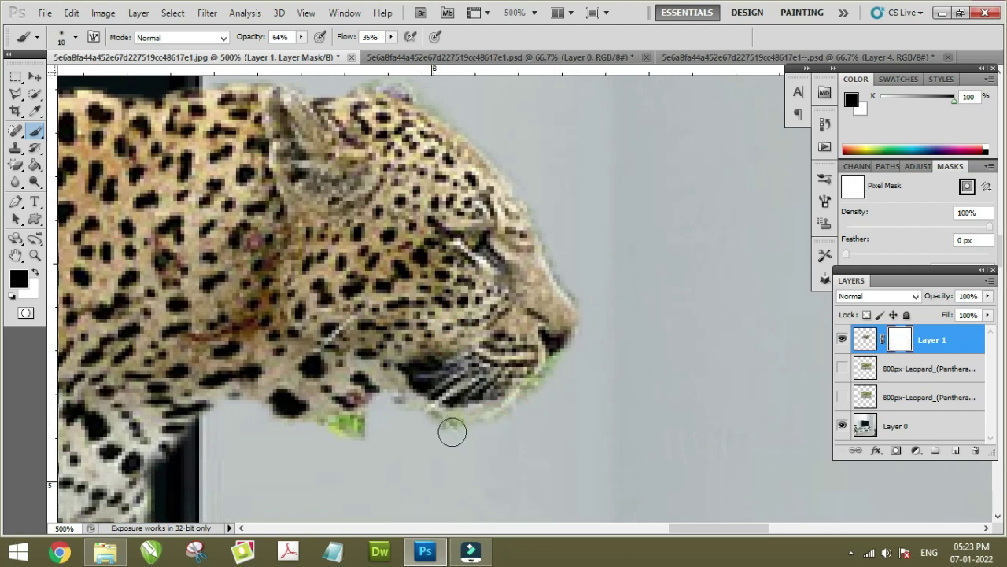
mouse_move(446, 431)
mouse_down()
mouse_move(488, 420)
mouse_move(441, 425)
mouse_up()
mouse_move(543, 382)
mouse_down()
mouse_move(538, 394)
mouse_move(544, 385)
mouse_up()
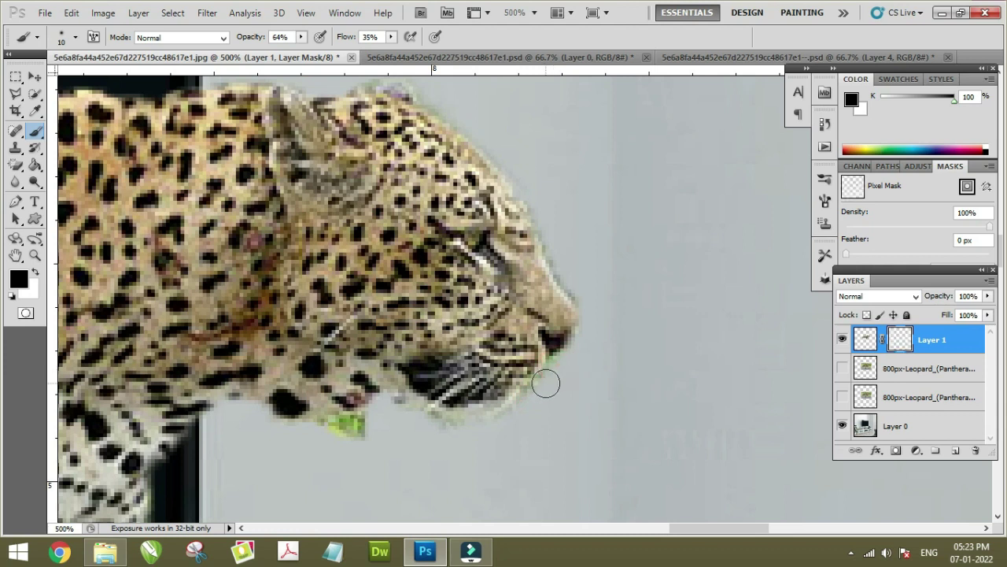
mouse_move(429, 421)
mouse_down()
mouse_move(388, 407)
mouse_move(450, 423)
mouse_move(543, 388)
mouse_up()
click(488, 424)
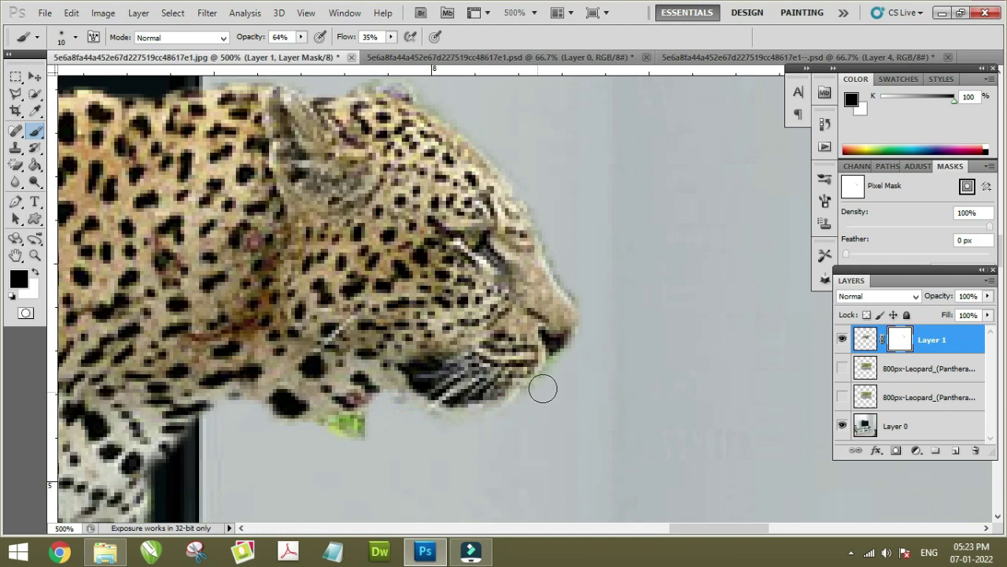
mouse_move(378, 427)
mouse_down()
mouse_move(342, 422)
mouse_move(354, 420)
mouse_up()
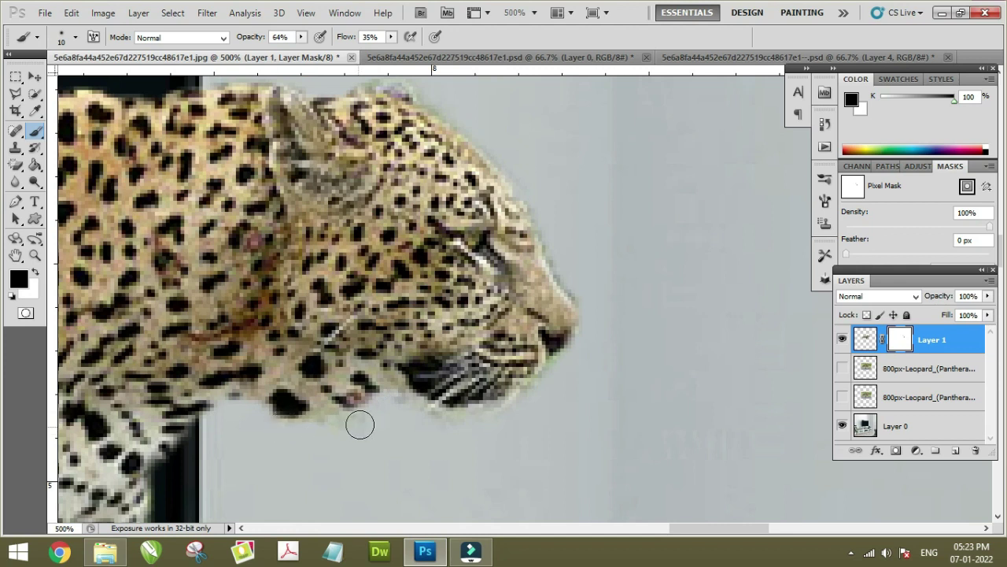
scroll(500, 358, down, 1)
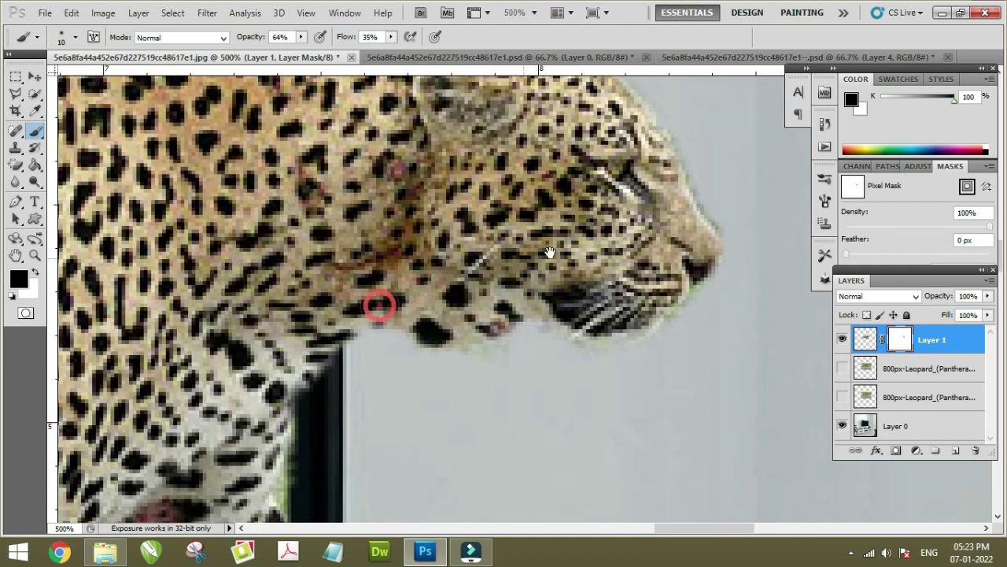
Step: Pan to the chin, paint out its remaining fringe on the mask, and zoom out to 200%
drag(394, 309, 595, 211)
mouse_move(474, 290)
mouse_down()
mouse_move(556, 305)
mouse_move(590, 296)
mouse_up()
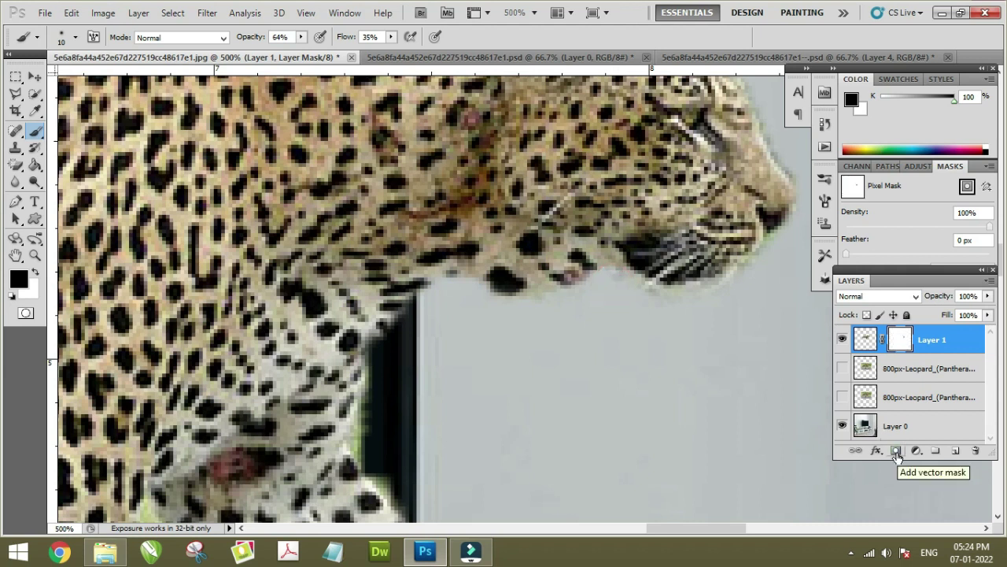
scroll(670, 355, up, 2)
scroll(661, 276, up, 1)
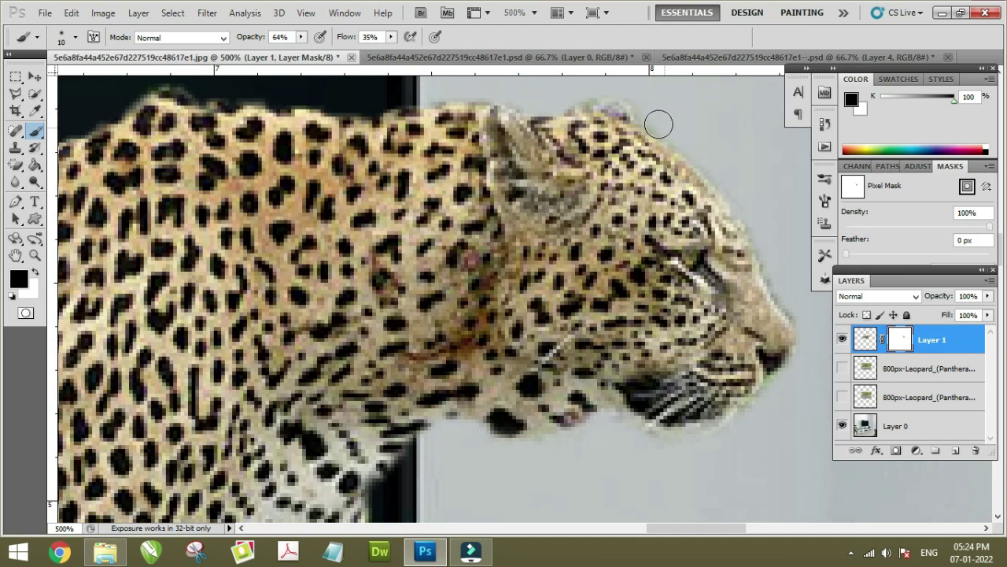
click(588, 86)
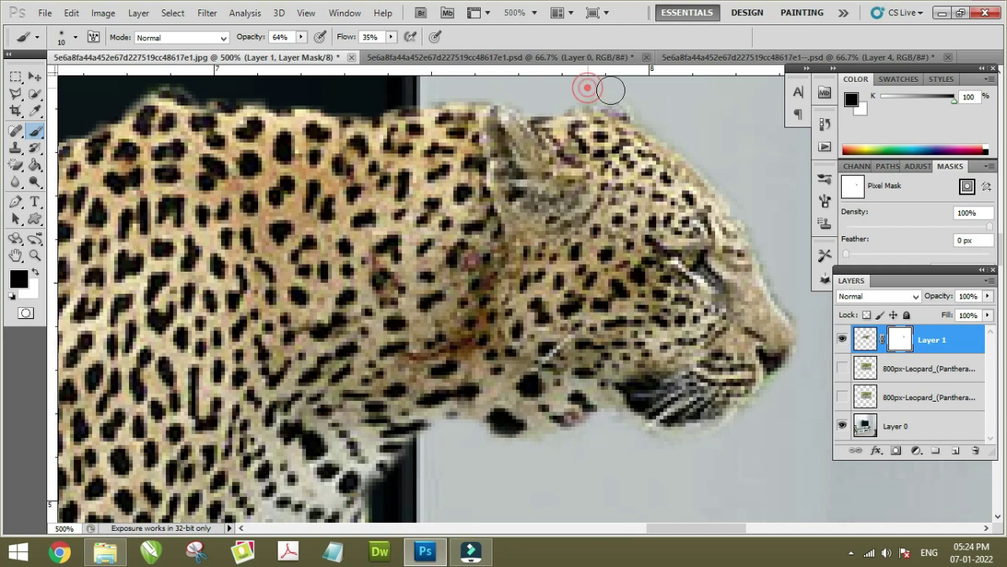
click(673, 131)
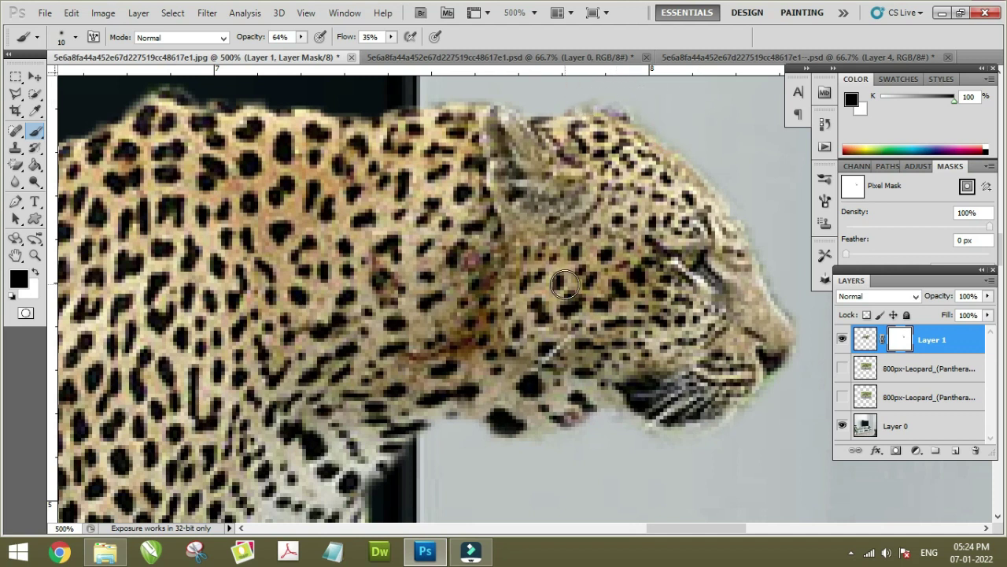
scroll(565, 285, down, 3)
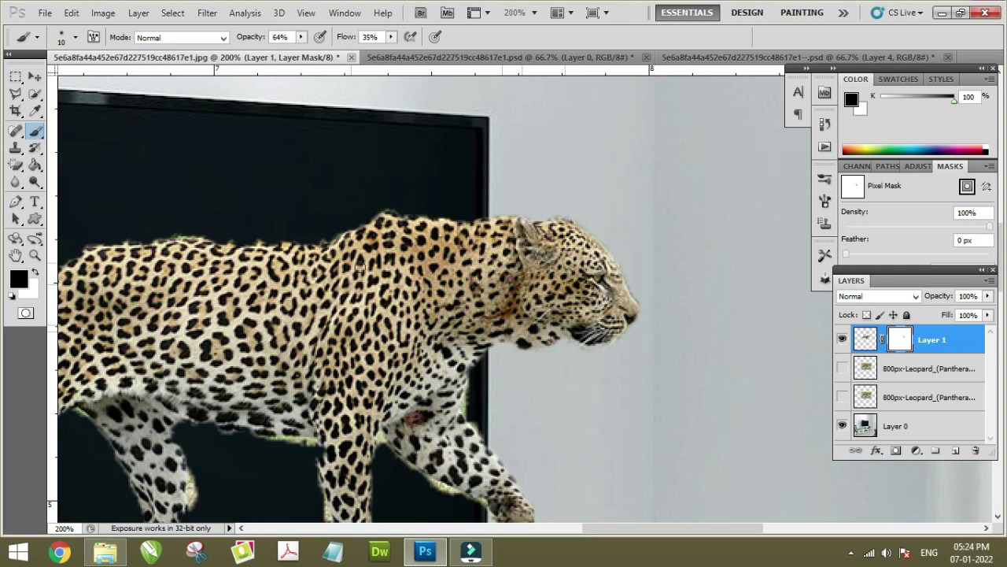
click(34, 76)
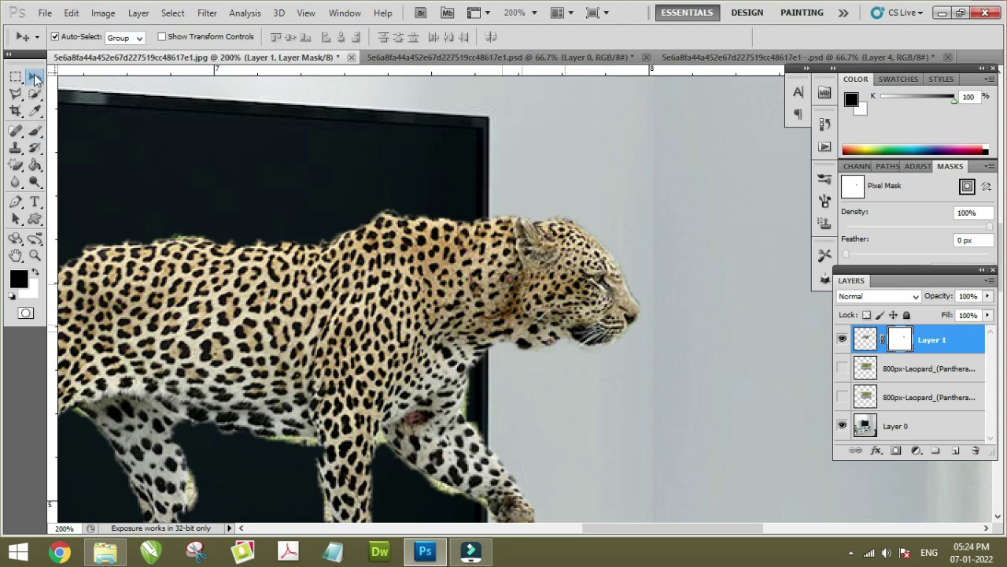
mouse_move(401, 287)
mouse_down()
mouse_move(568, 210)
mouse_move(596, 209)
mouse_up()
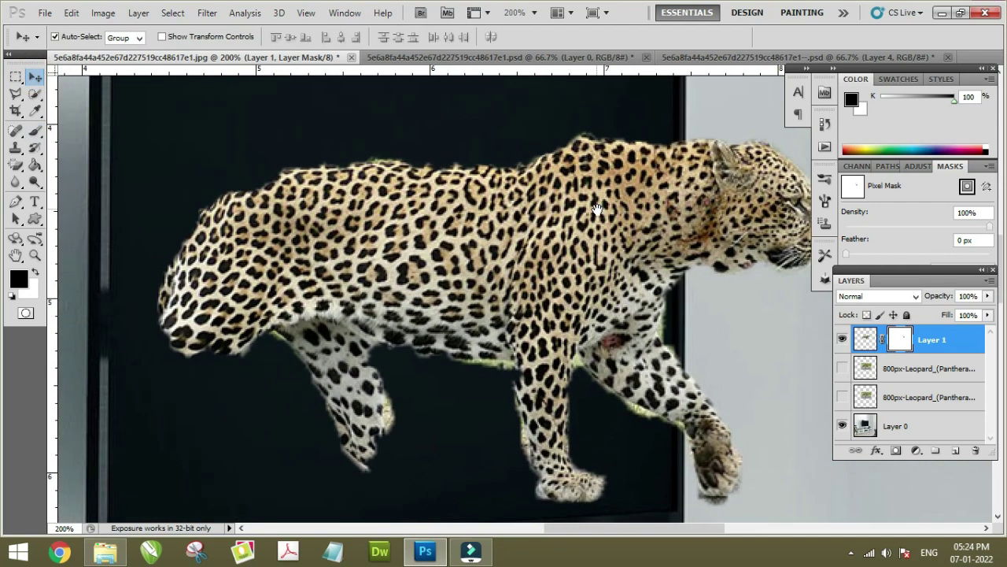
click(842, 369)
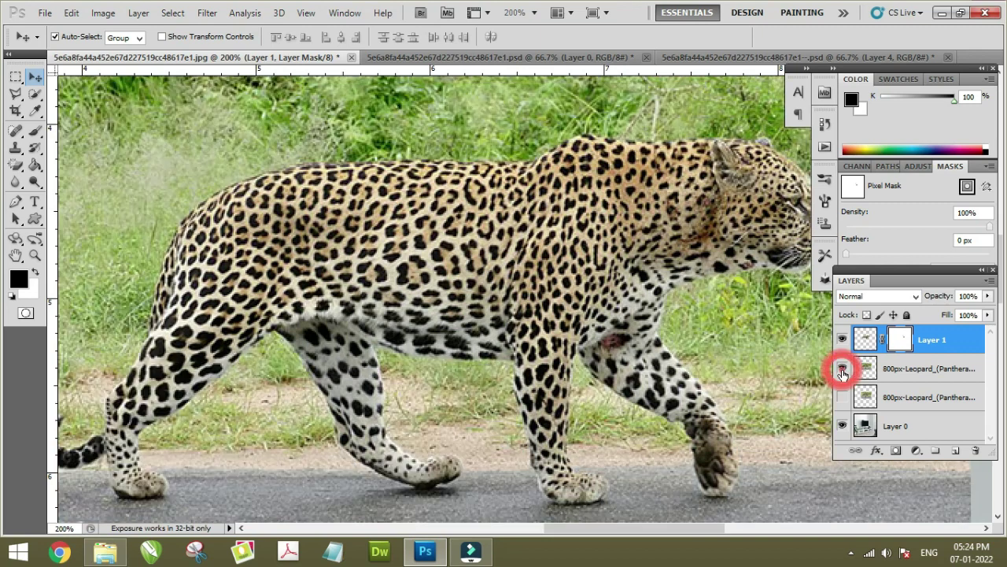
click(842, 370)
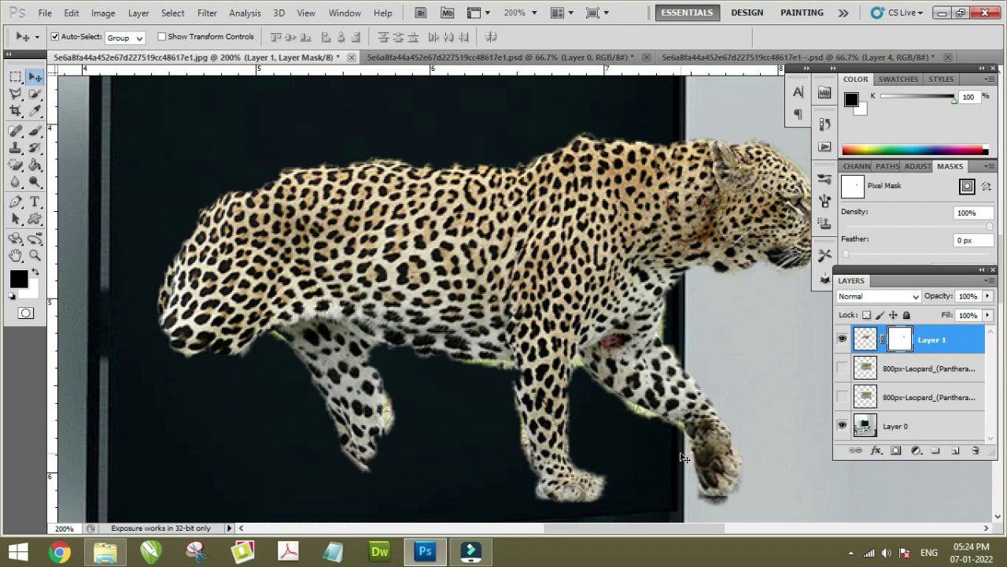
key(ctrl+plus)
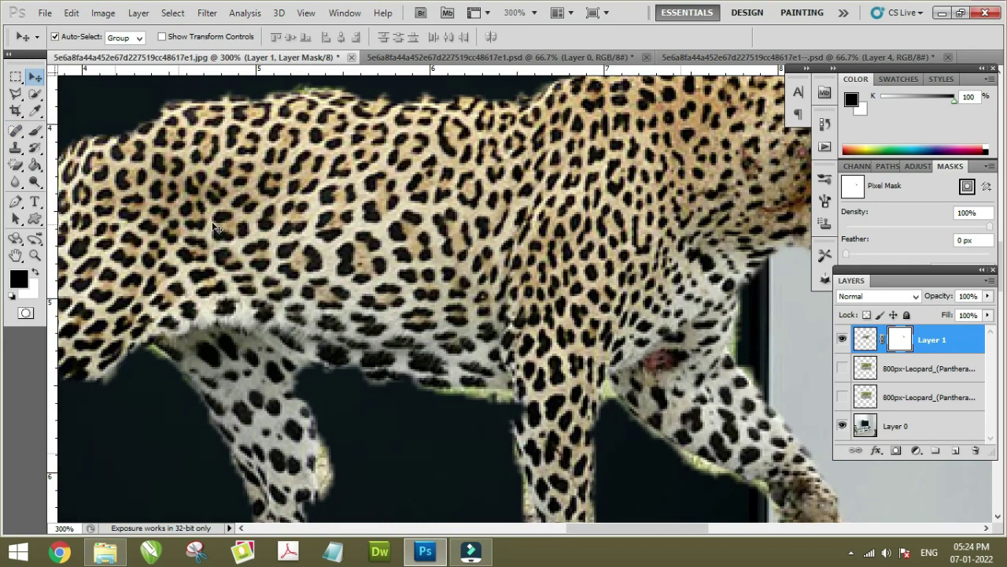
key(b)
drag(620, 375, 415, 176)
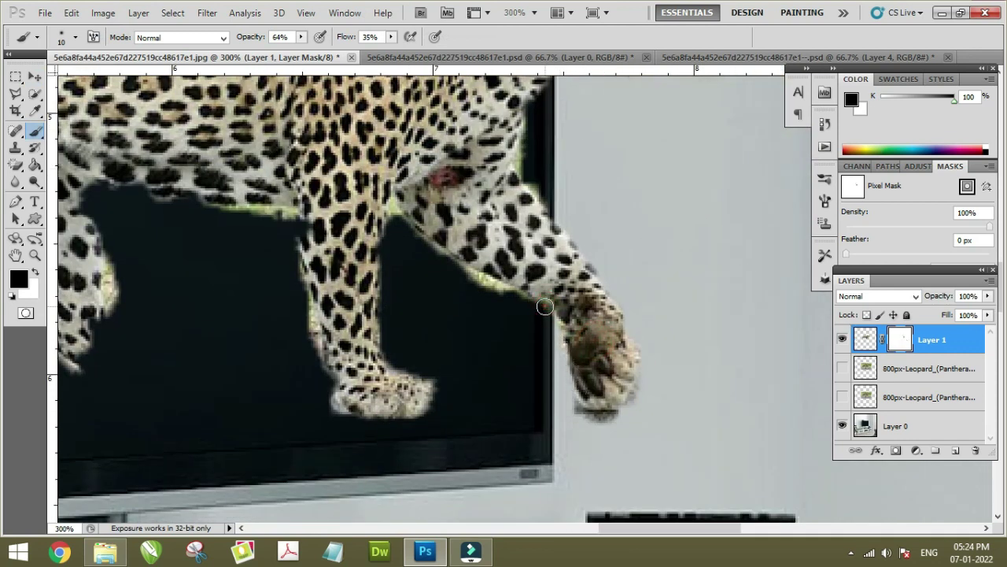
Step: Mask away the fur fringe along the front paw's left and bottom edges on Layer 1
drag(543, 303, 554, 322)
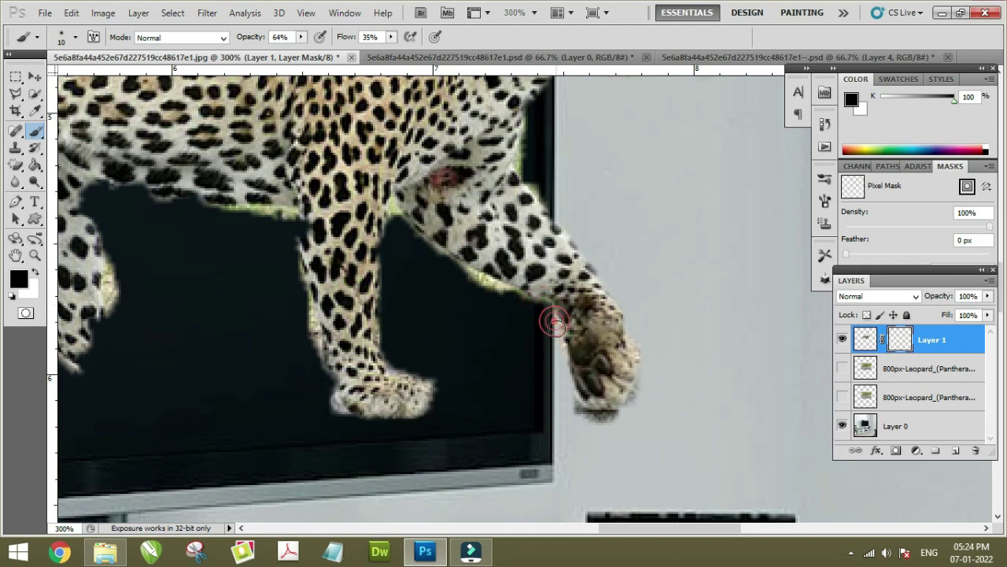
click(558, 338)
mouse_move(569, 411)
mouse_down()
mouse_move(600, 421)
mouse_move(581, 415)
mouse_up()
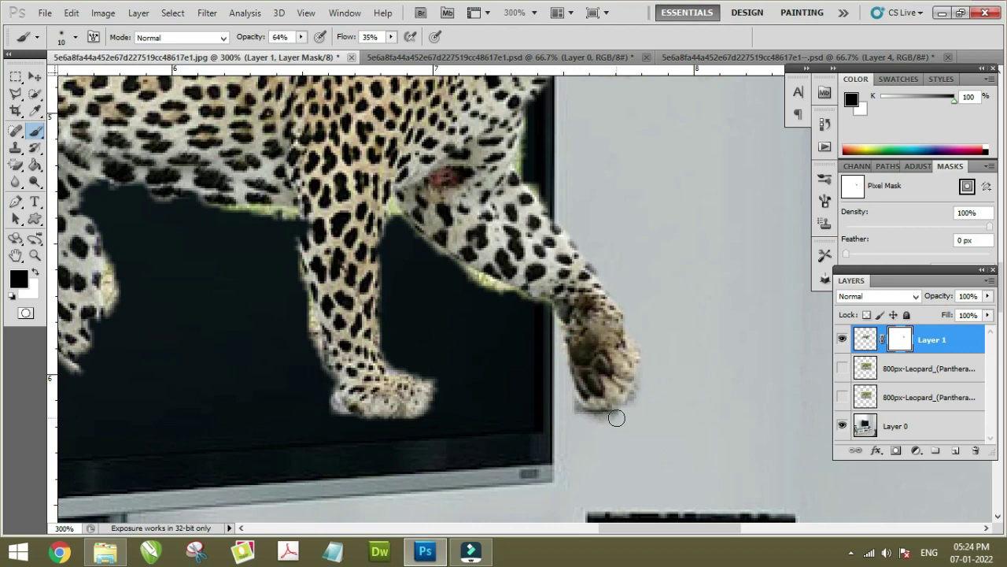
click(576, 412)
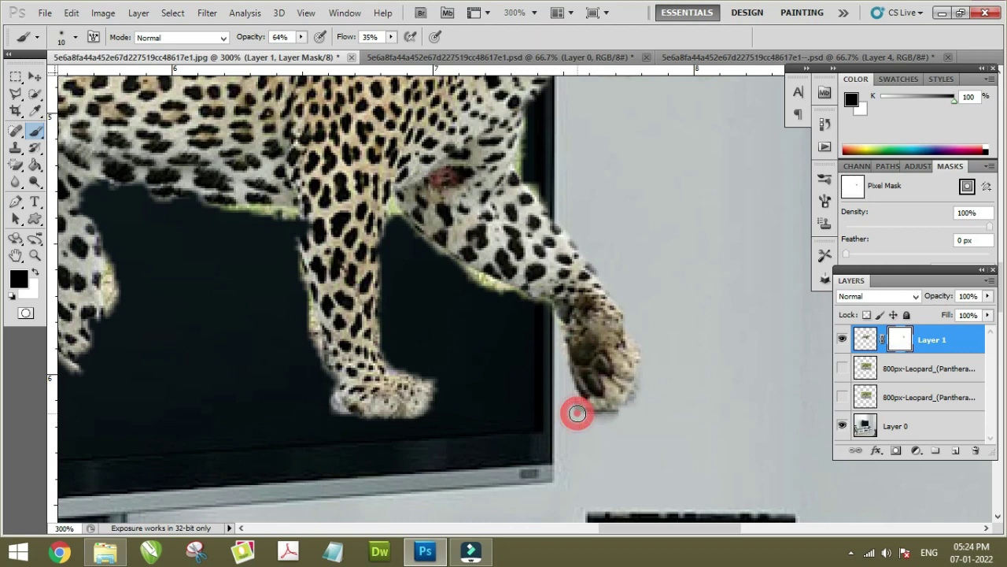
Step: At higher zoom, paint out the remaining fringe along and just below the paw's lower edge
key(ctrl+plus)
key(ctrl+plus)
scroll(593, 411, down, 5)
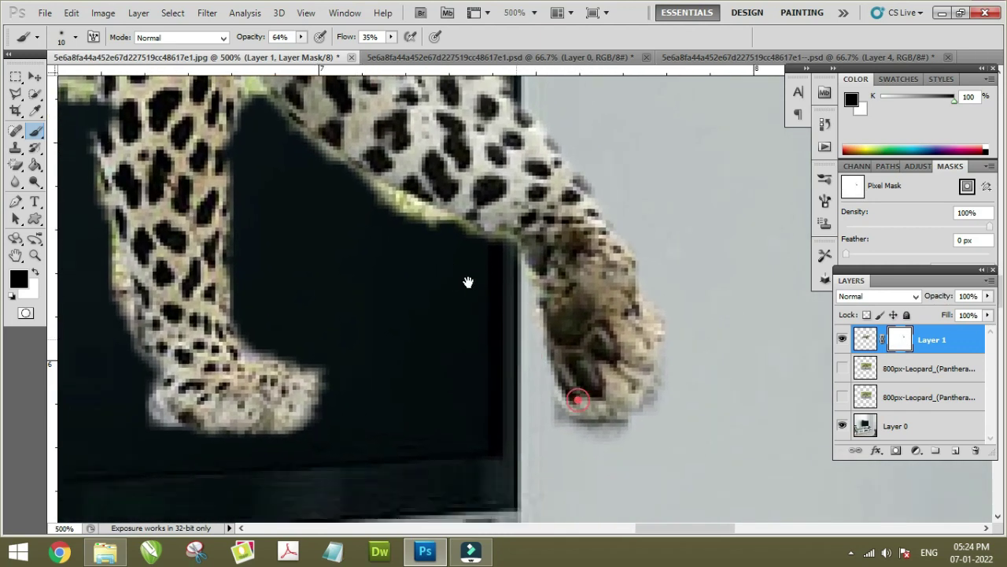
scroll(467, 279, right, 5)
click(568, 282)
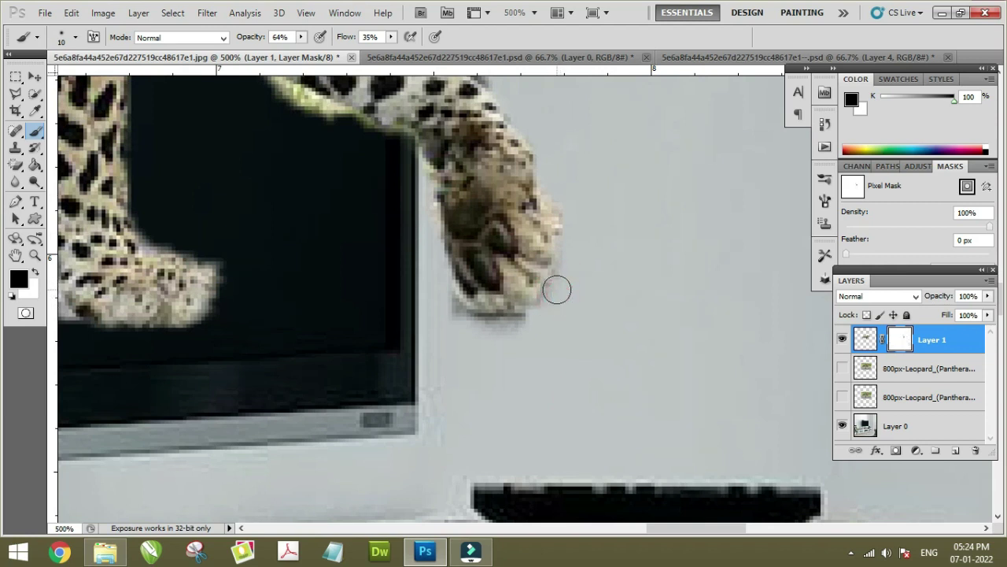
click(536, 316)
click(488, 329)
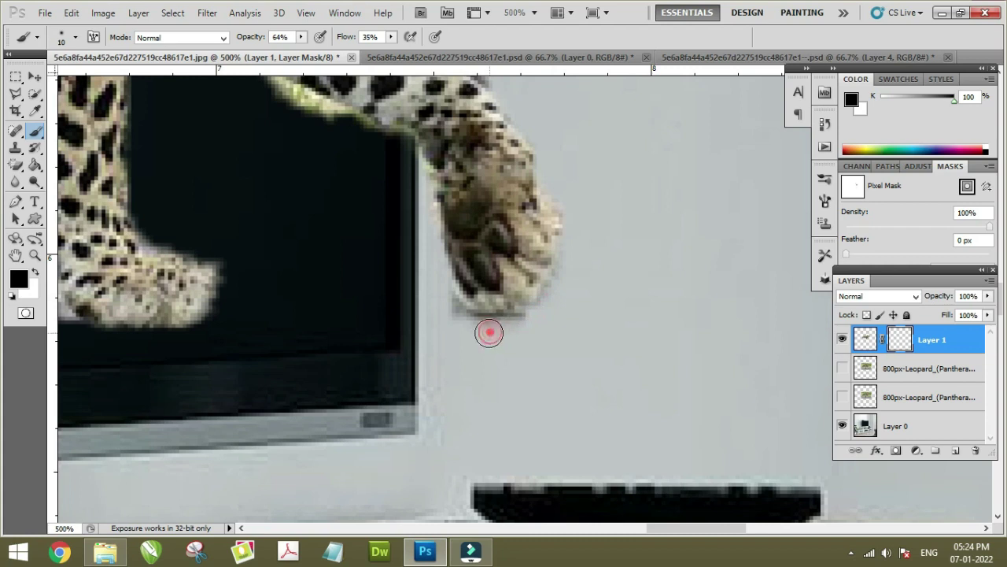
click(515, 326)
click(480, 326)
click(457, 306)
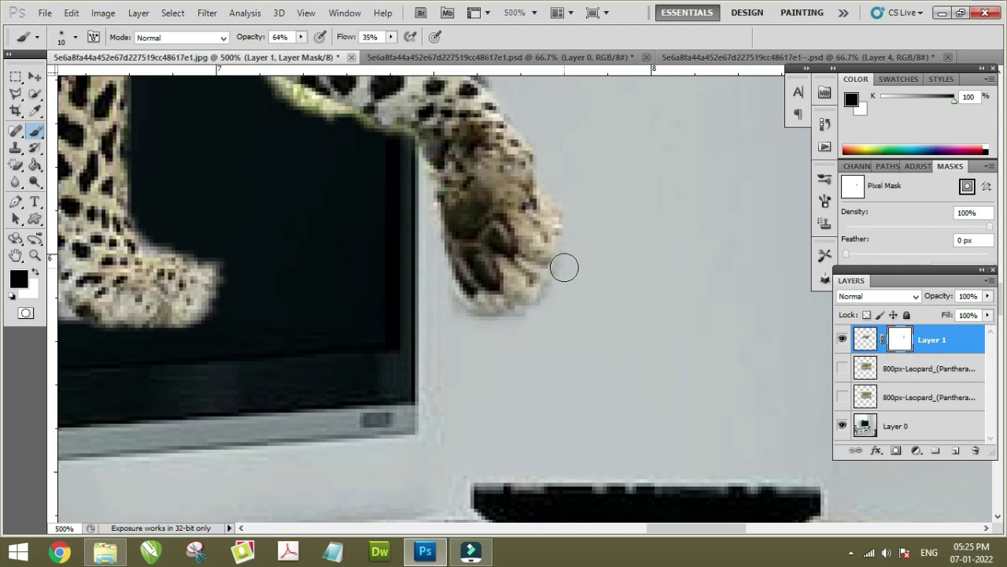
click(530, 311)
click(499, 317)
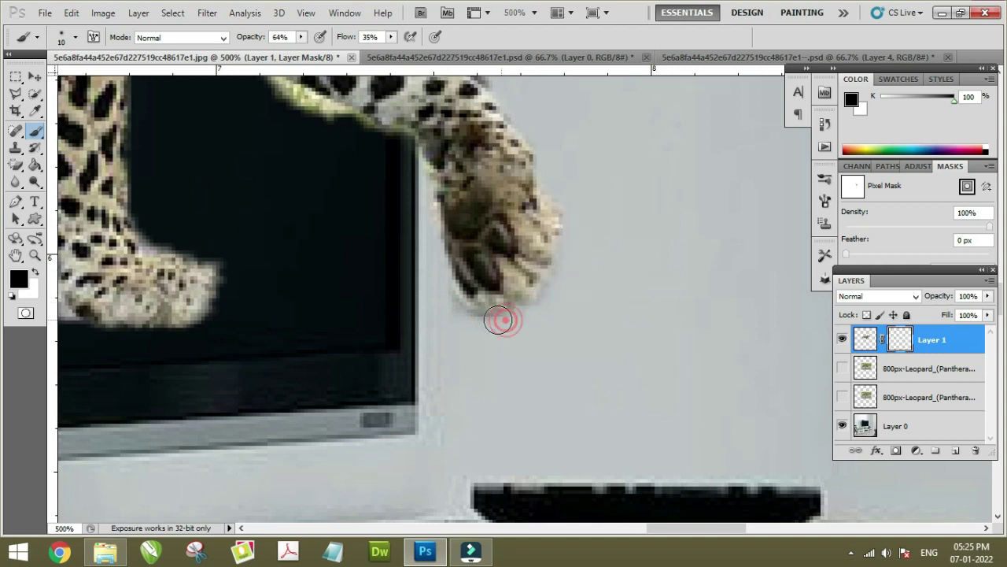
click(453, 308)
scroll(454, 308, down, 5)
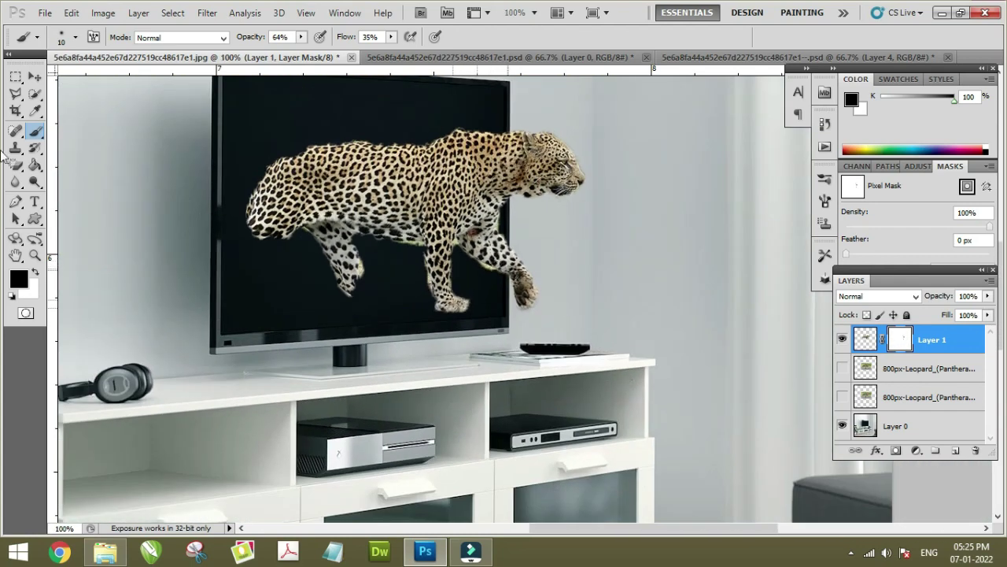
Step: Toggle the 800px-Leopard layer on and off to compare with the cutout, then hide it
click(35, 76)
scroll(630, 405, up, 2)
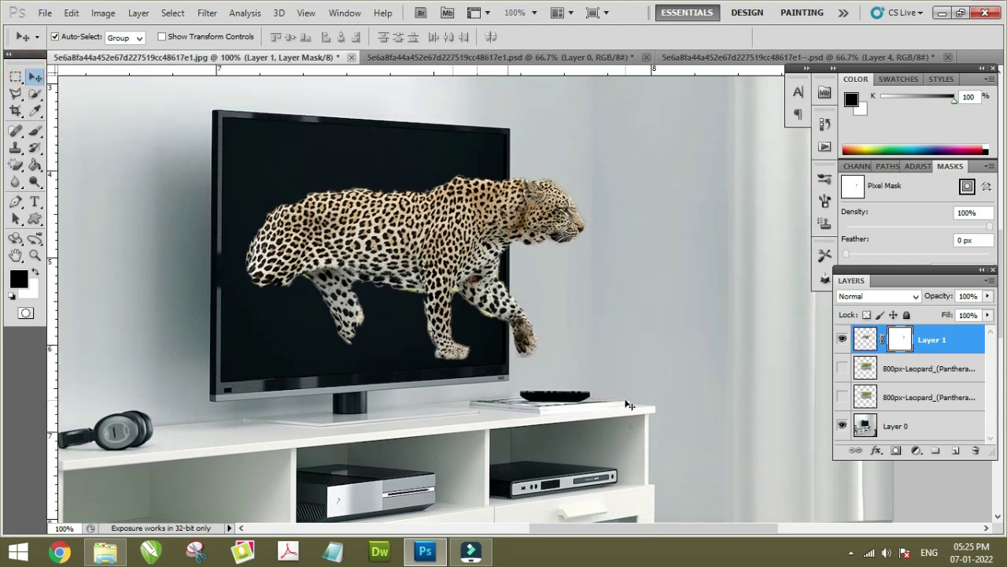
click(842, 368)
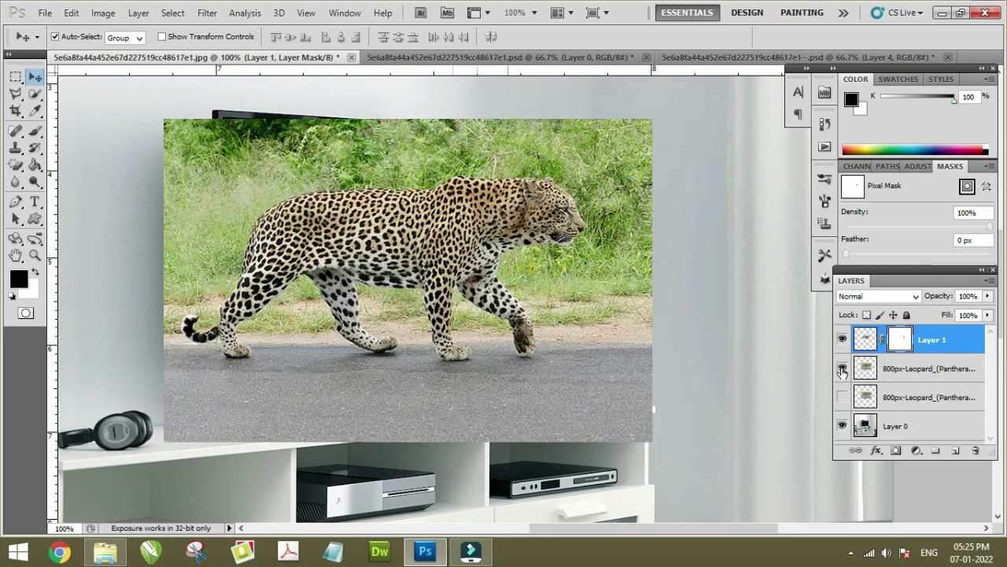
click(842, 368)
click(843, 369)
click(842, 369)
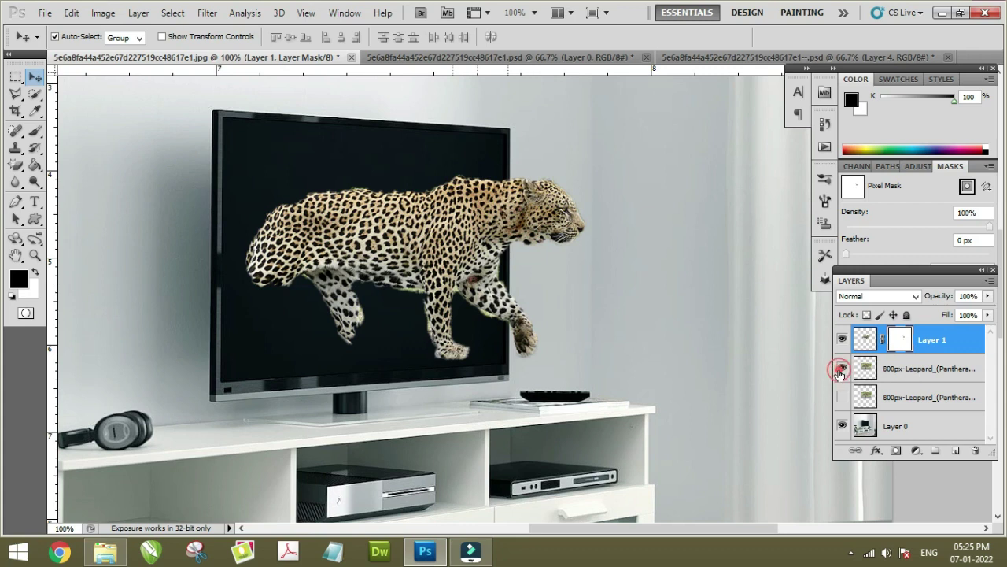
click(841, 369)
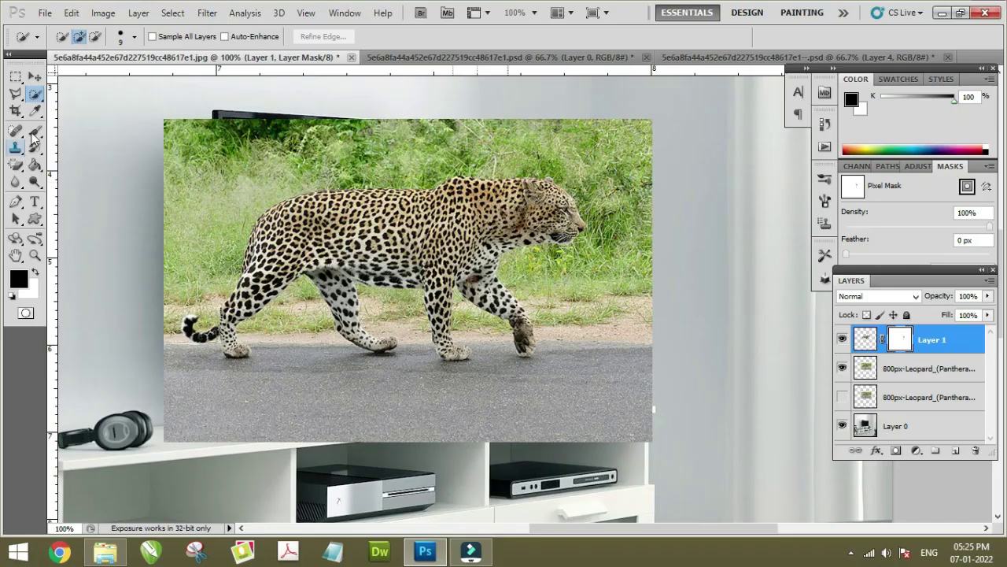
click(34, 76)
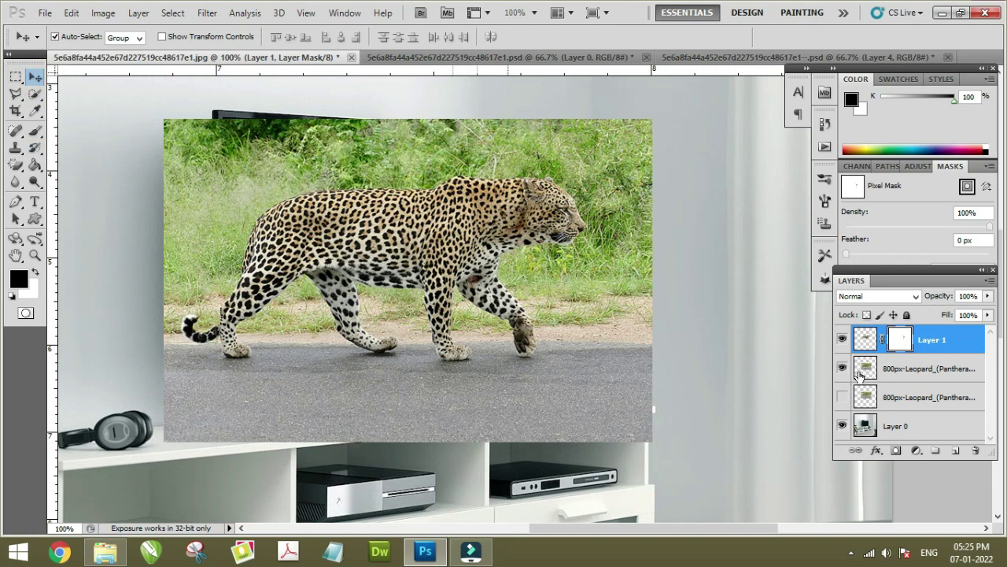
click(842, 368)
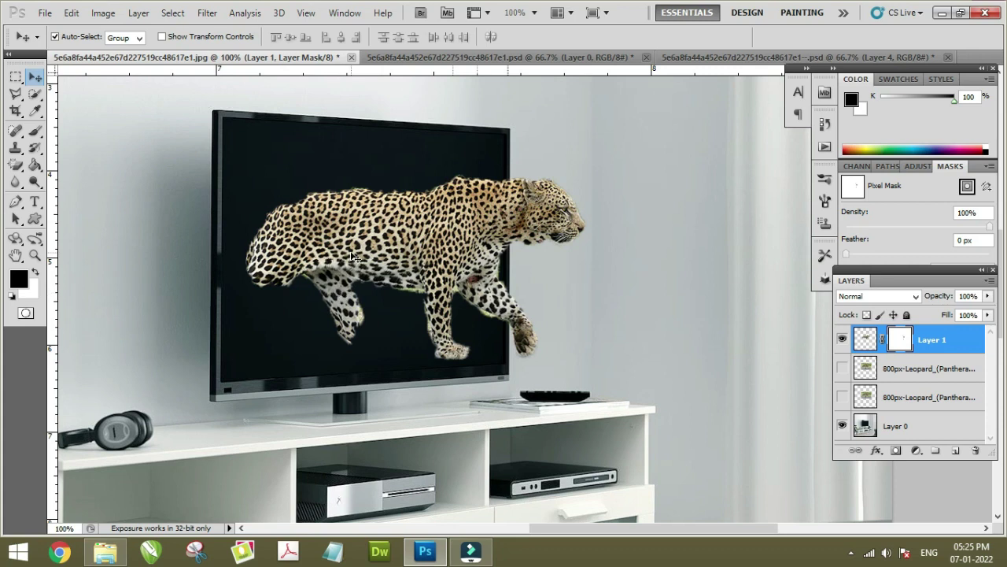
Step: Hide the leopard cutout and make Layer 0 active with the Polygonal Lasso tool
click(843, 340)
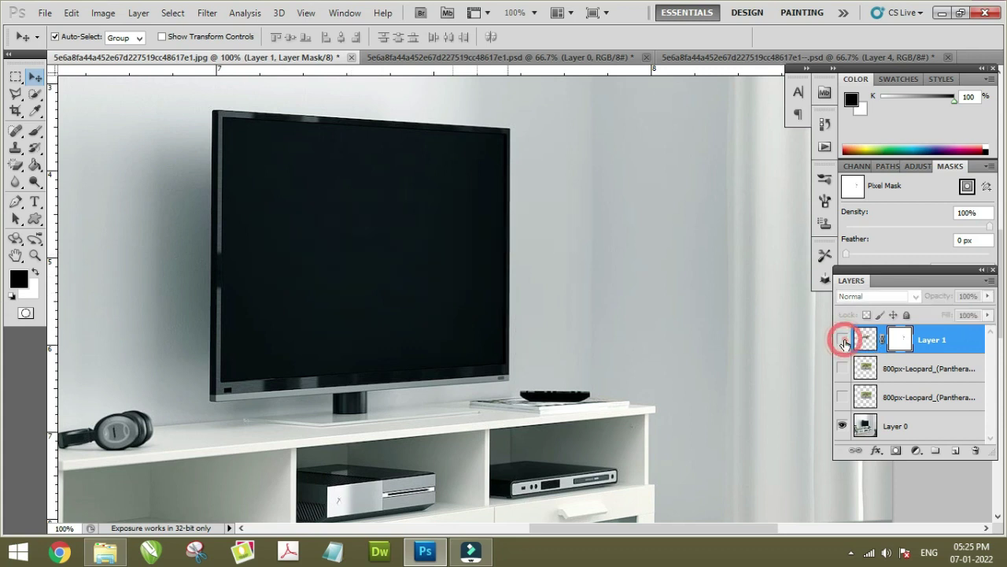
click(896, 429)
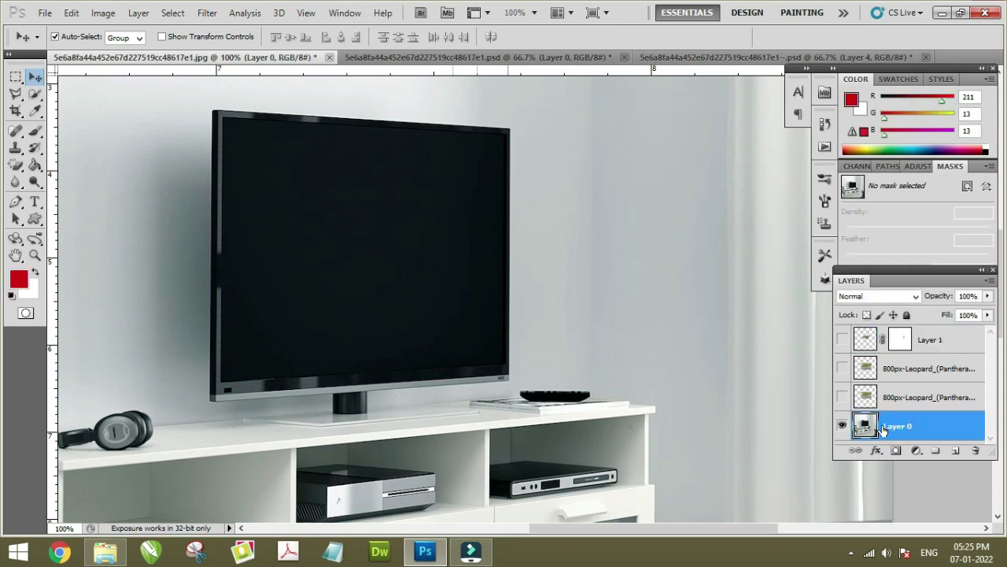
drag(16, 93, 69, 118)
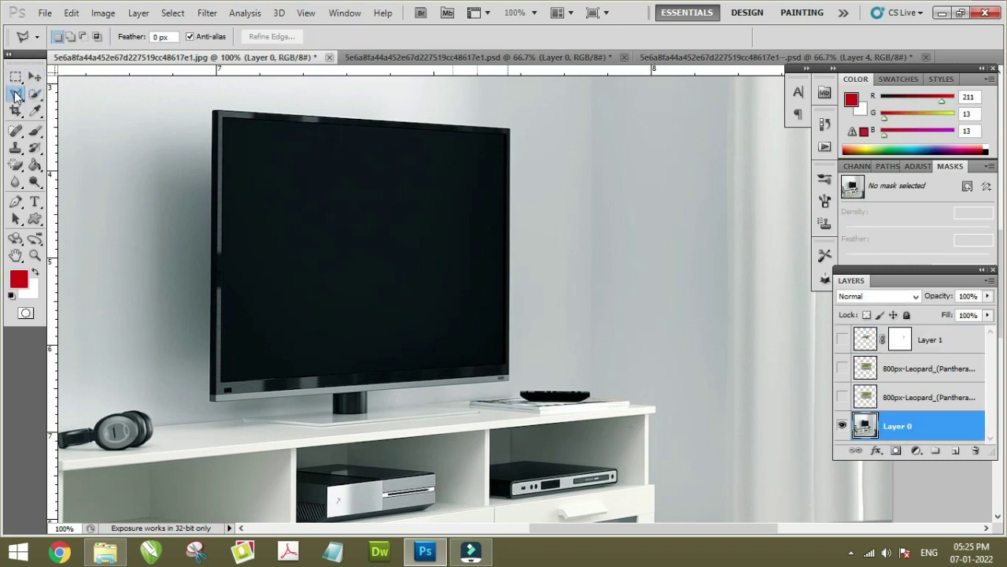
click(72, 110)
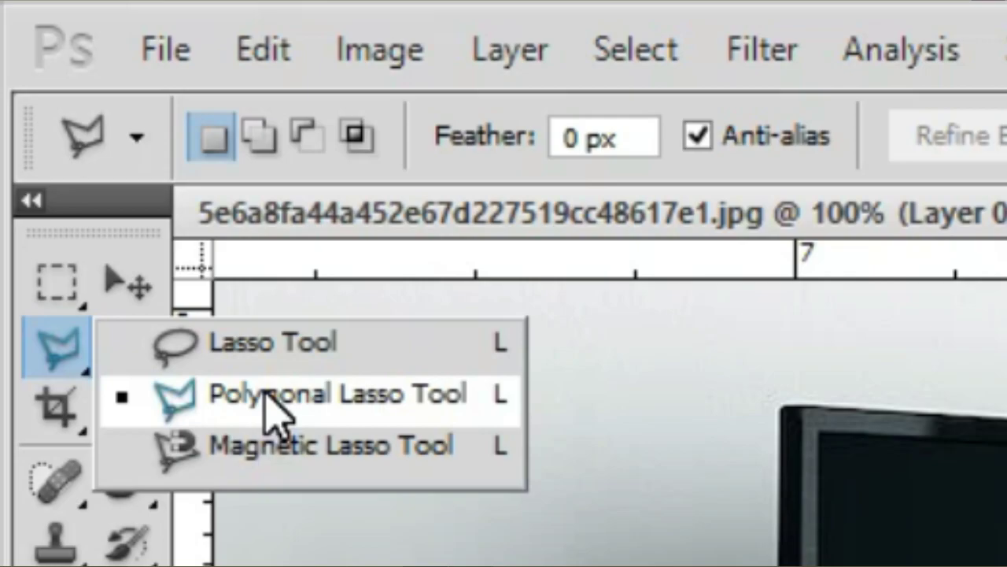
Step: Start the TV-screen outline at the lower-left corner, adding top-left and top-right points
click(271, 394)
drag(247, 416, 307, 212)
drag(256, 283, 323, 353)
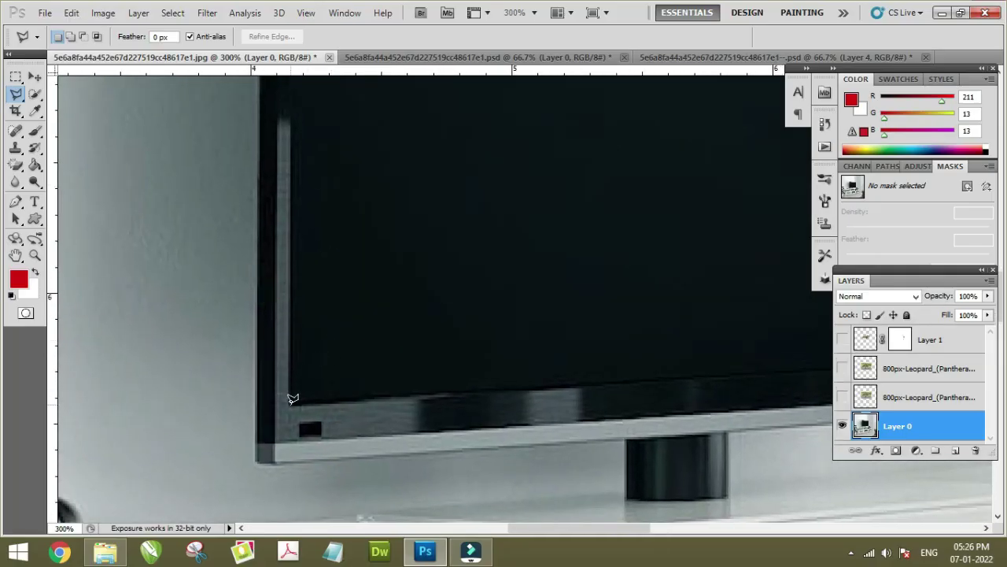
click(292, 402)
drag(311, 325, 310, 490)
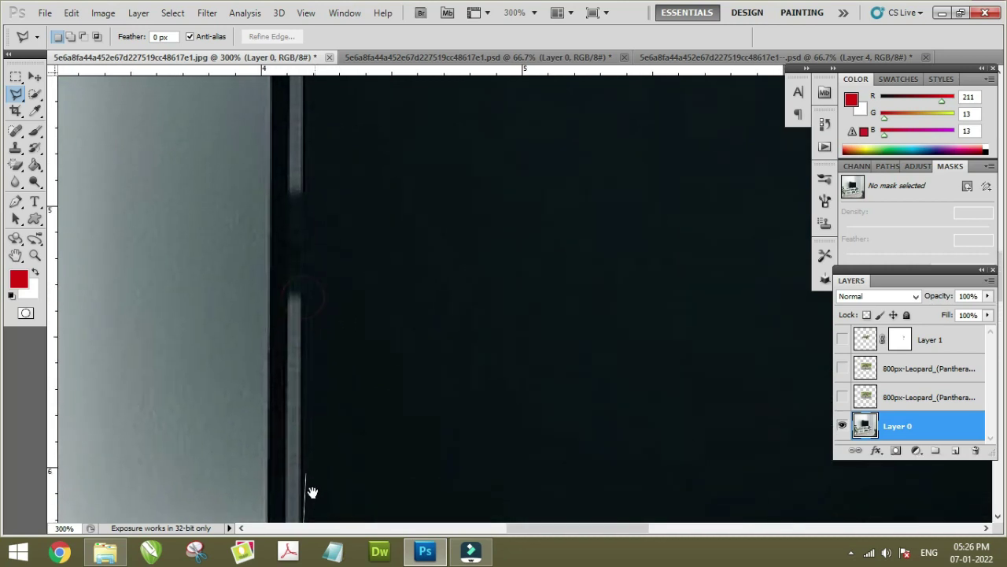
drag(374, 131, 357, 402)
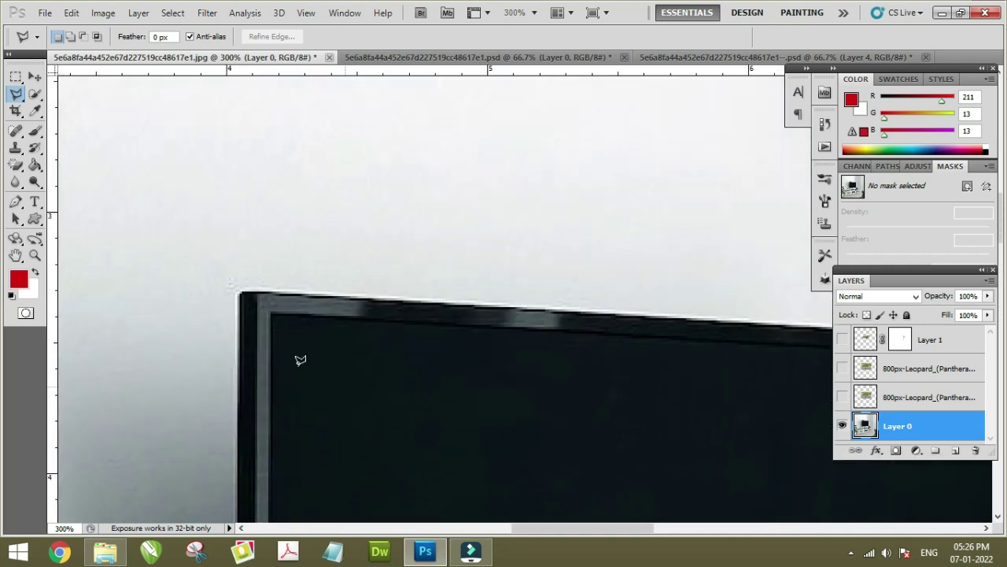
click(274, 305)
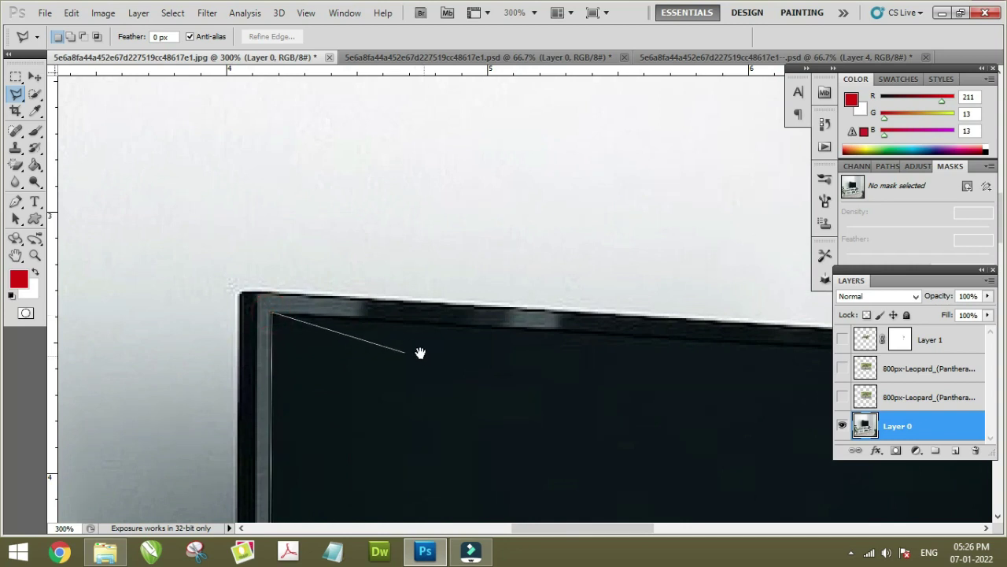
drag(418, 354, 124, 270)
drag(526, 339, 221, 308)
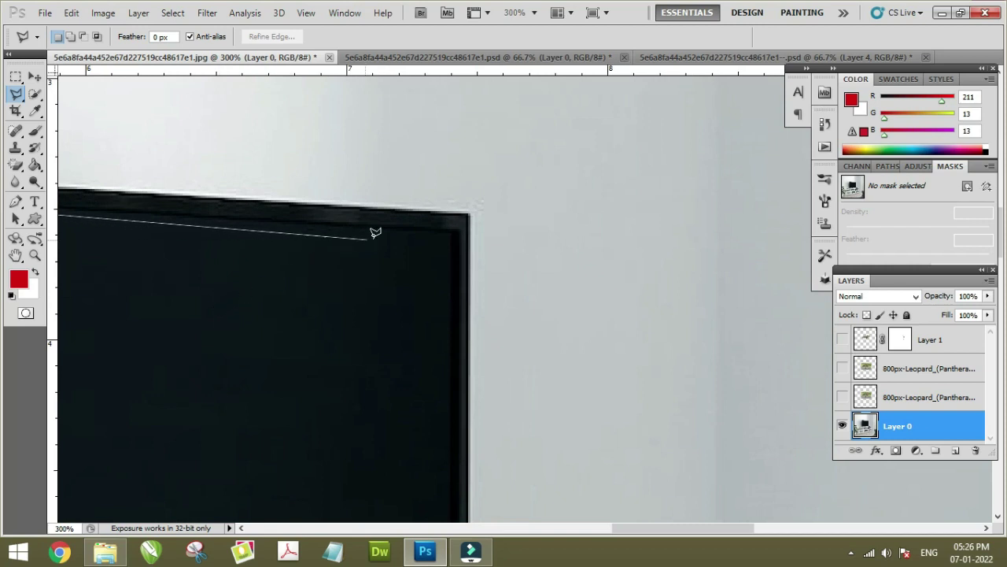
click(462, 226)
Step: Add the lower-right corner points and close the outline back at the lower-left corner
drag(415, 341, 401, 144)
drag(375, 342, 382, 107)
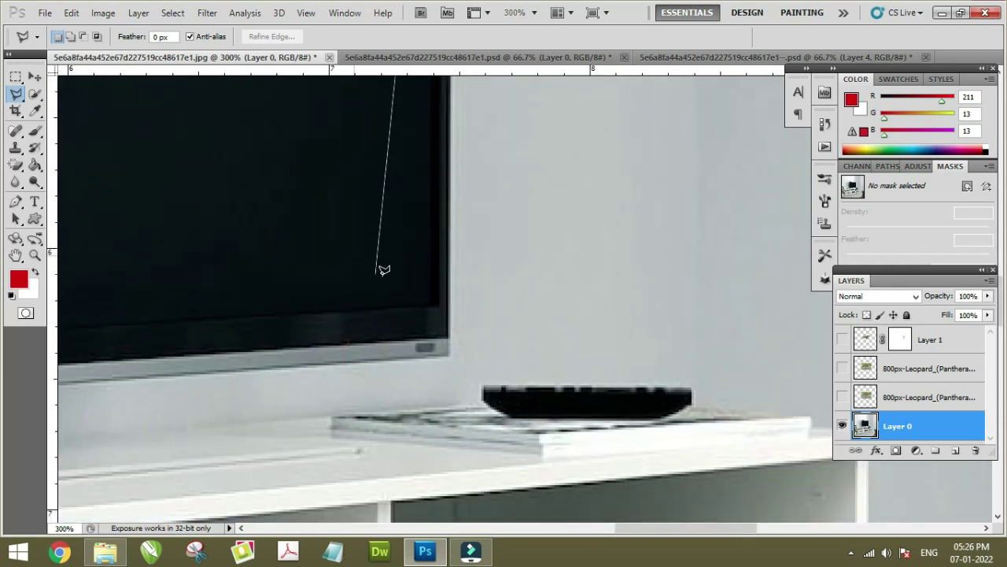
click(438, 305)
click(446, 312)
drag(363, 283, 580, 270)
drag(360, 265, 670, 270)
drag(208, 297, 516, 300)
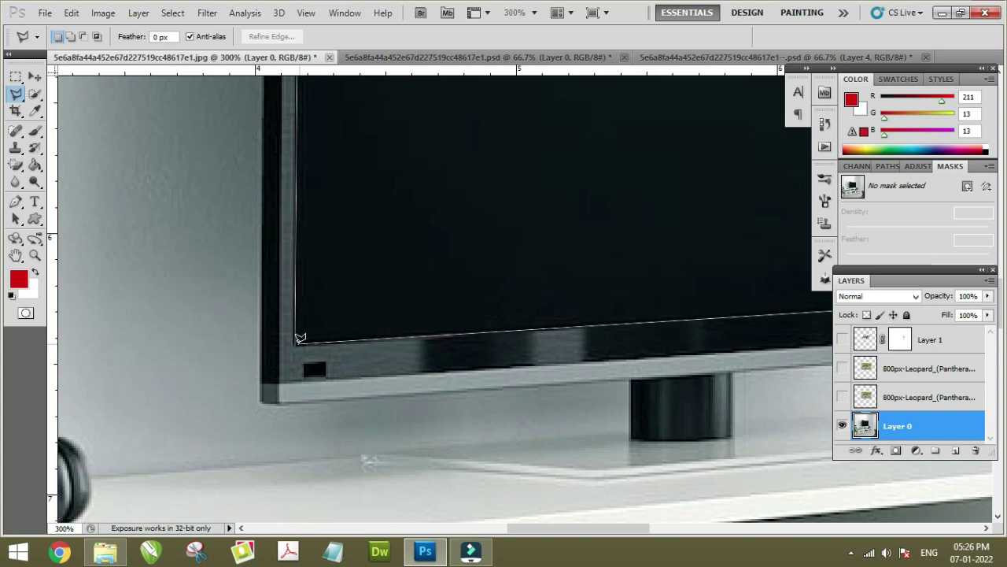
click(297, 341)
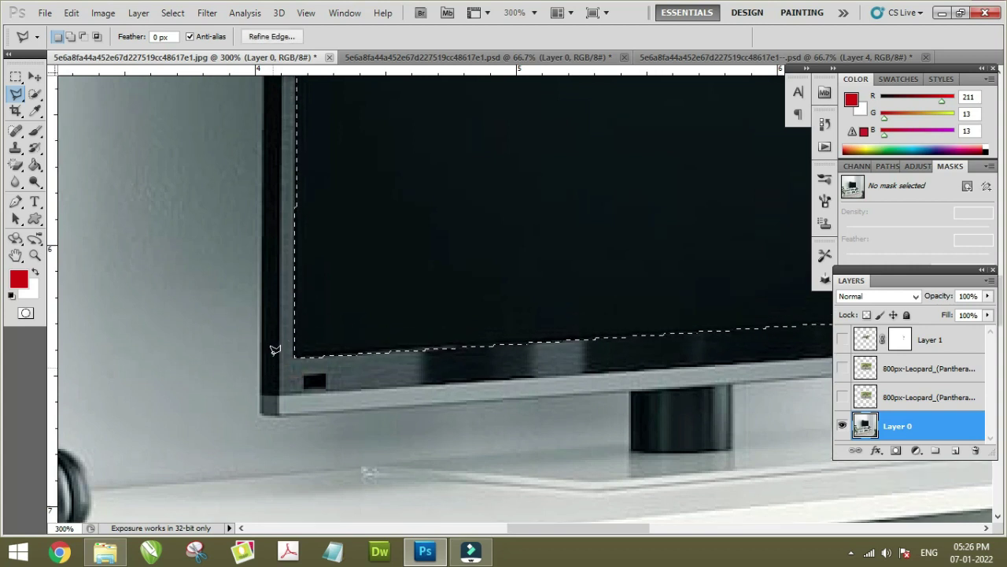
scroll(275, 348, up, 3)
Step: Zoom out to 100% and copy the selected TV screen area to a new layer
scroll(274, 349, up, 2)
key(ctrl+alt+0)
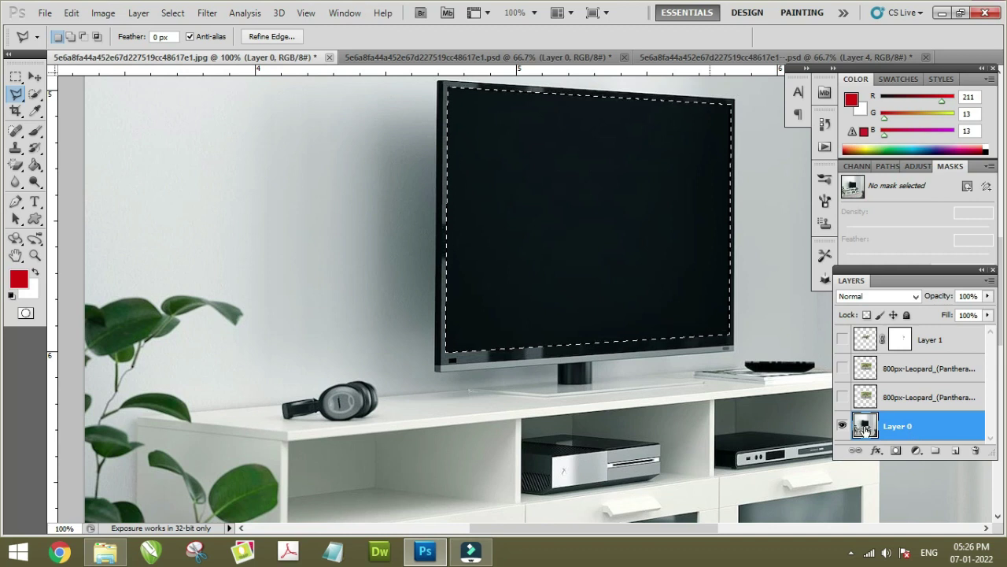
key(v)
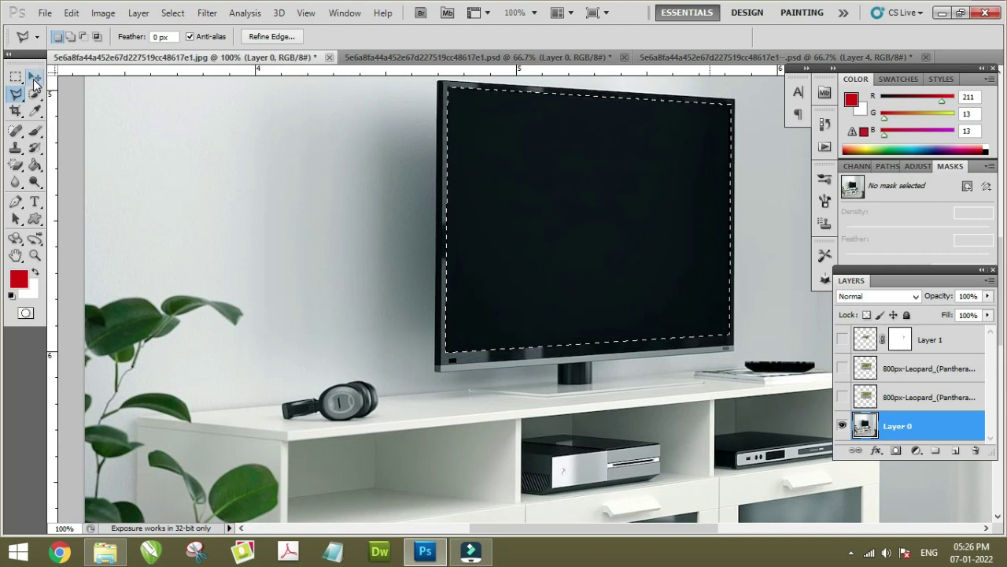
click(192, 171)
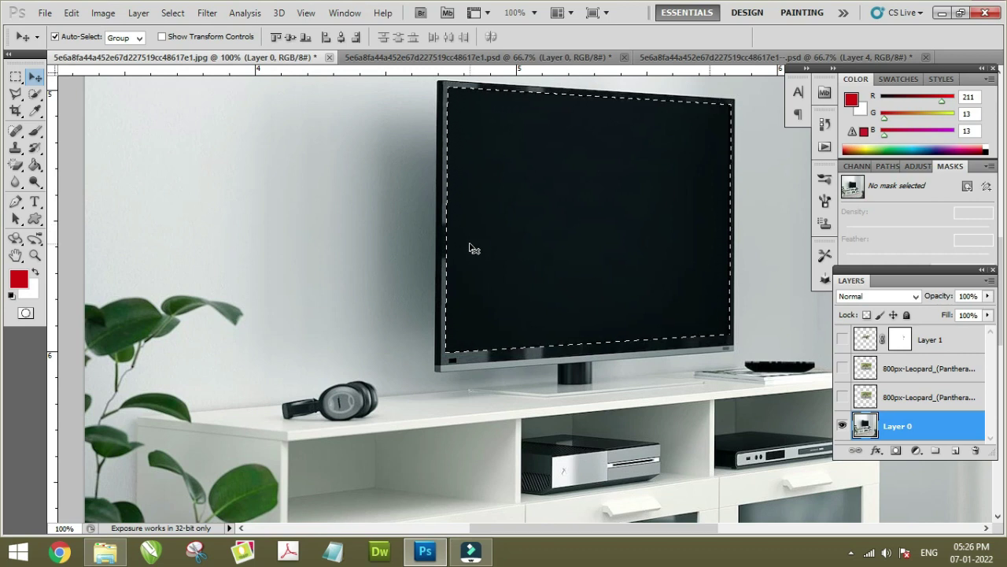
key(ctrl+j)
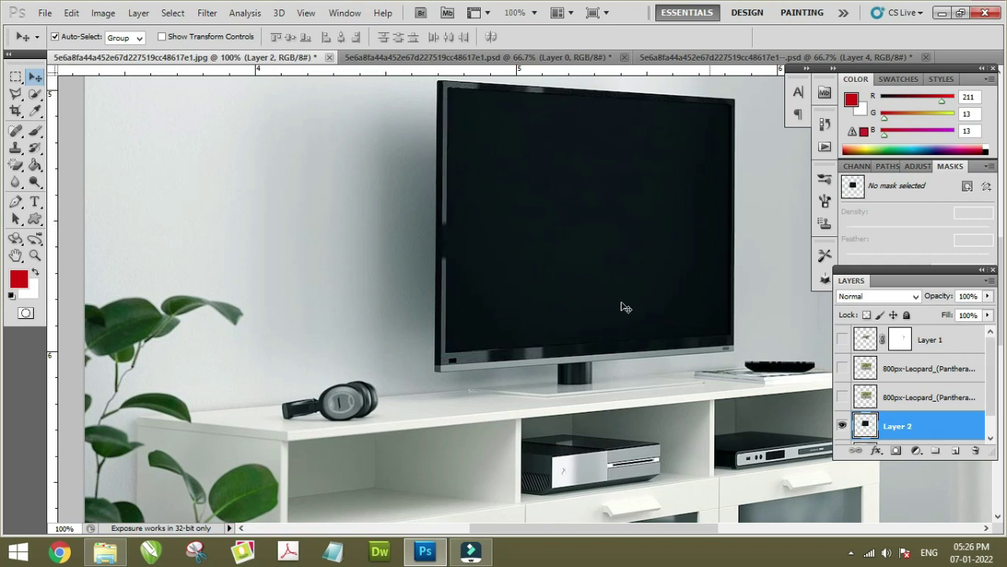
click(843, 426)
drag(991, 391, 995, 421)
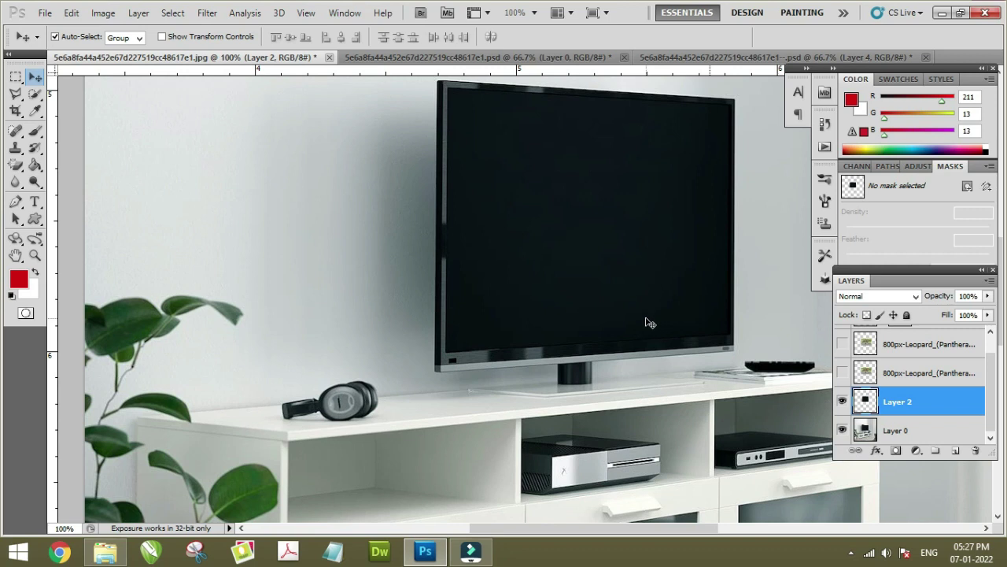
Step: Undo the copied layer and add a new empty Layer 2 above Layer 0
key(ctrl+z)
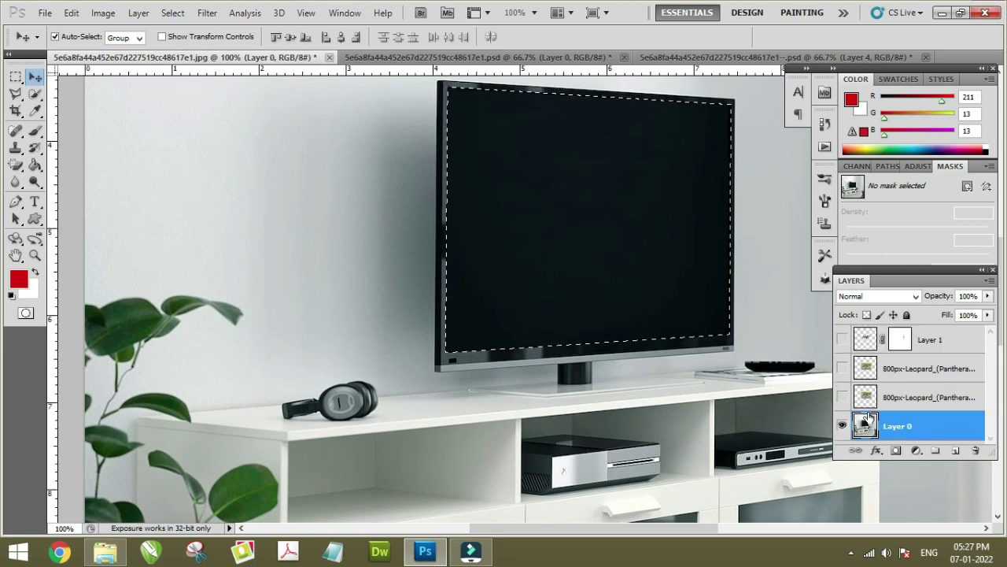
click(955, 451)
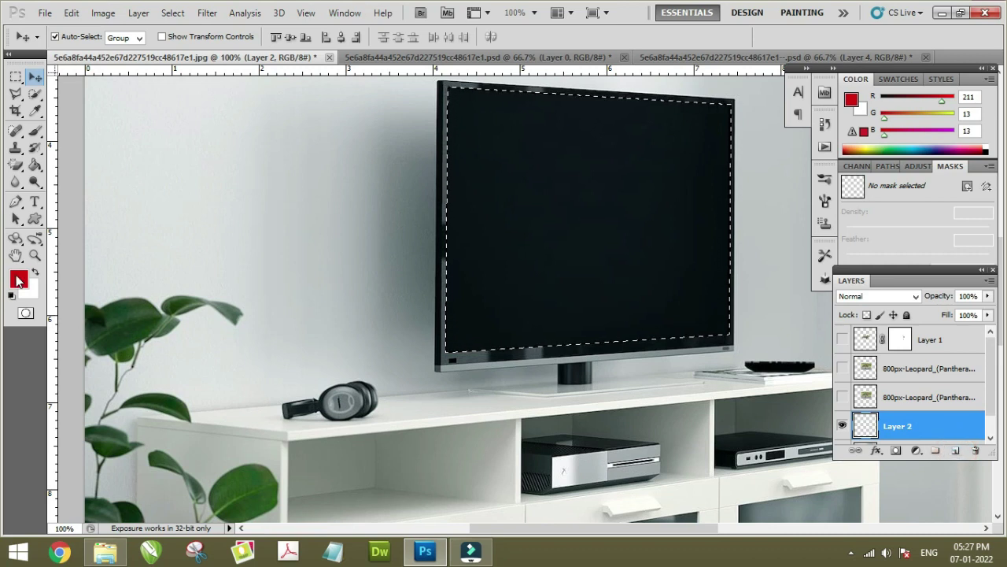
click(18, 282)
Step: Confirm the foreground colour, fill Layer 2's TV screen selection with black, and deselect
drag(508, 145, 482, 107)
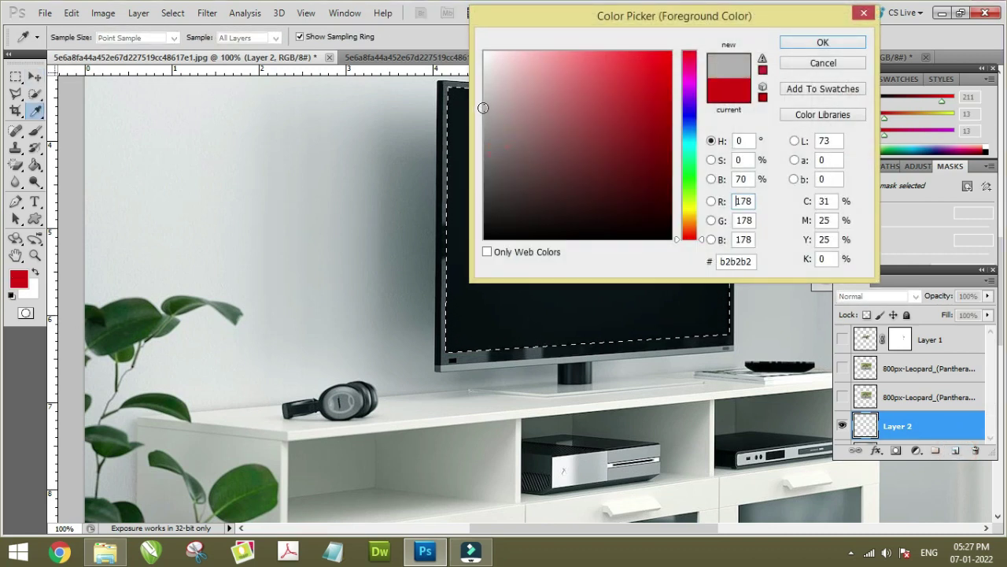
click(823, 42)
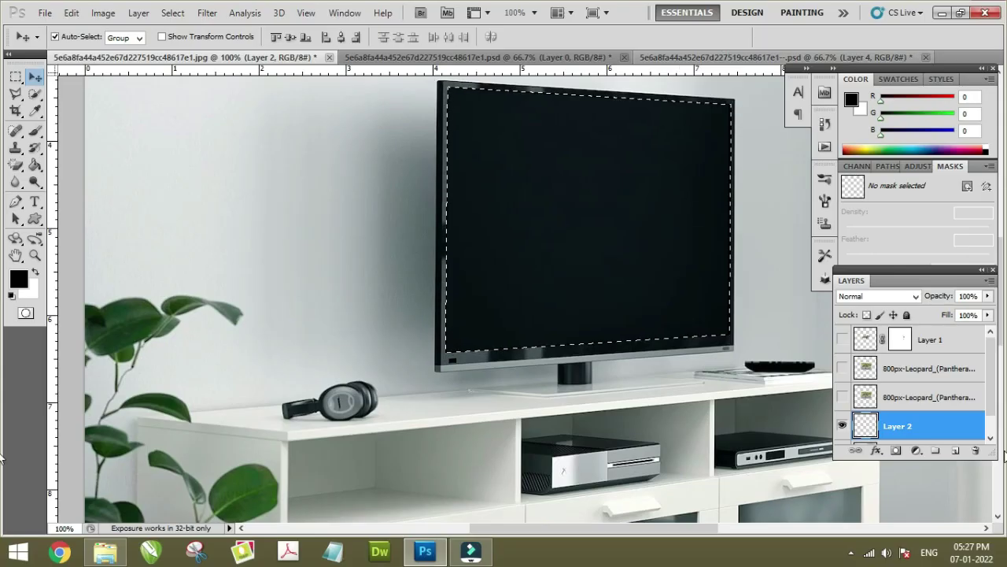
scroll(897, 394, down, 1)
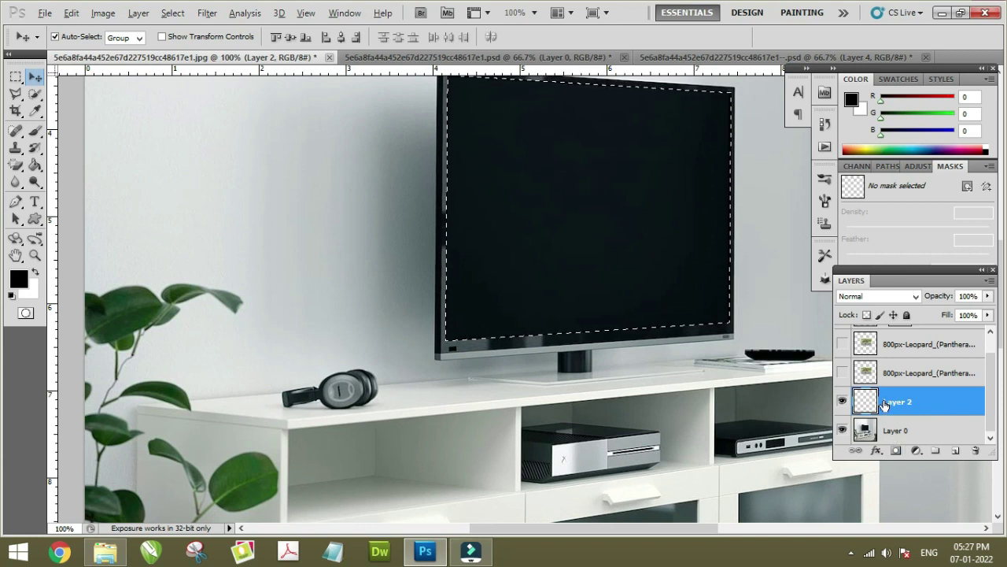
key(alt+BackSpace)
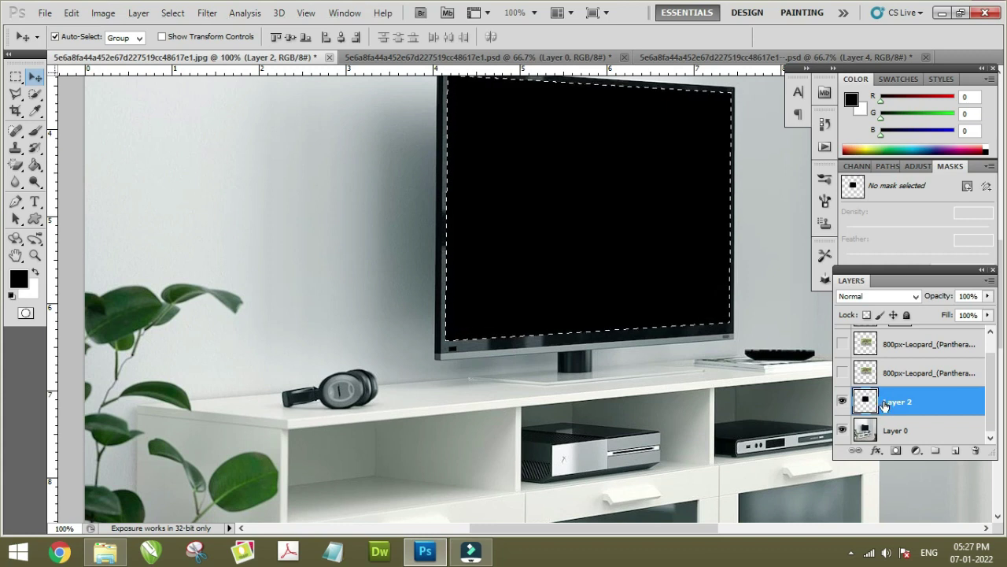
key(ctrl+d)
scroll(441, 194, up, 1)
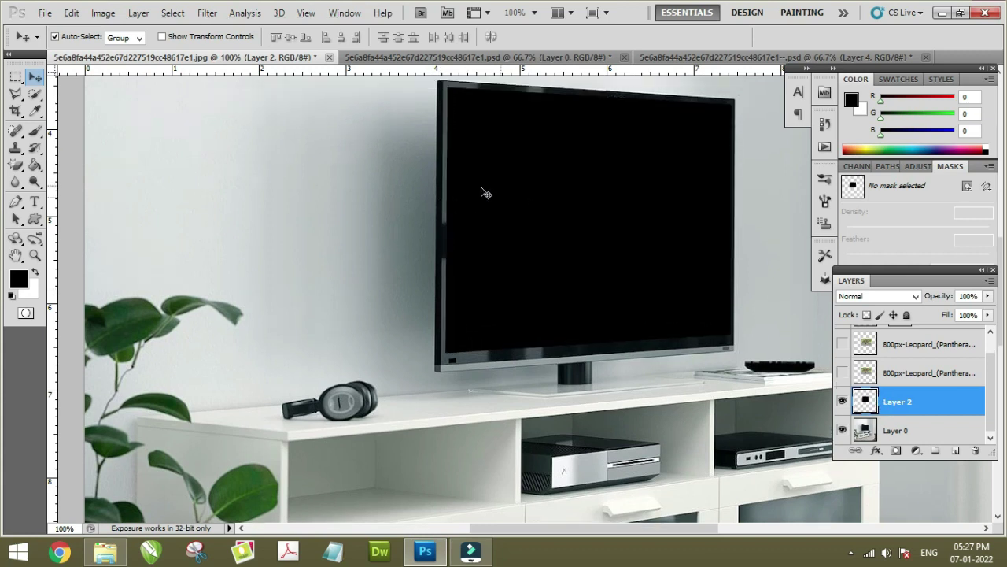
scroll(483, 191, up, 1)
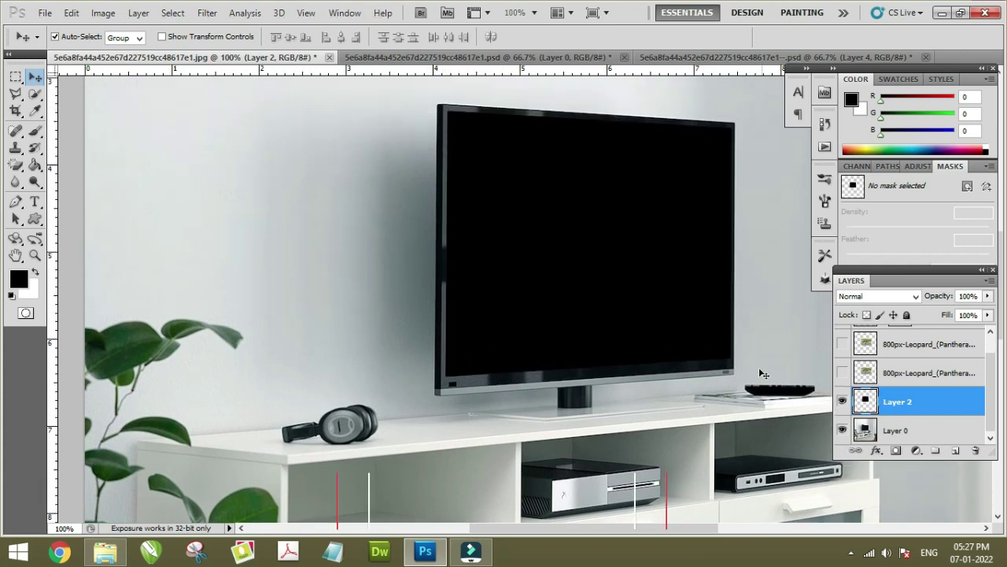
Step: Toggle Layer 0's visibility repeatedly to check the black screen shape, leaving it visible
click(842, 430)
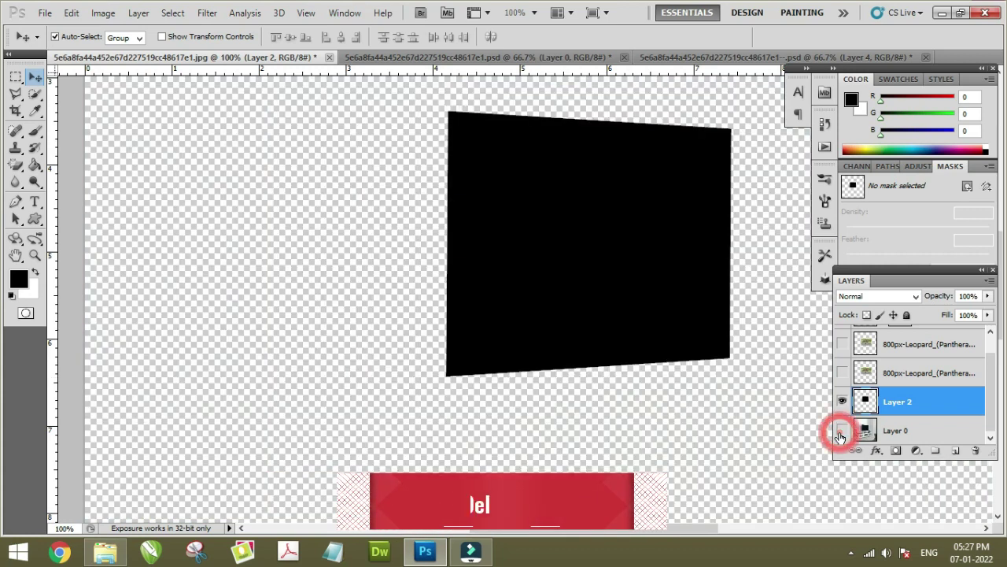
click(842, 430)
click(842, 431)
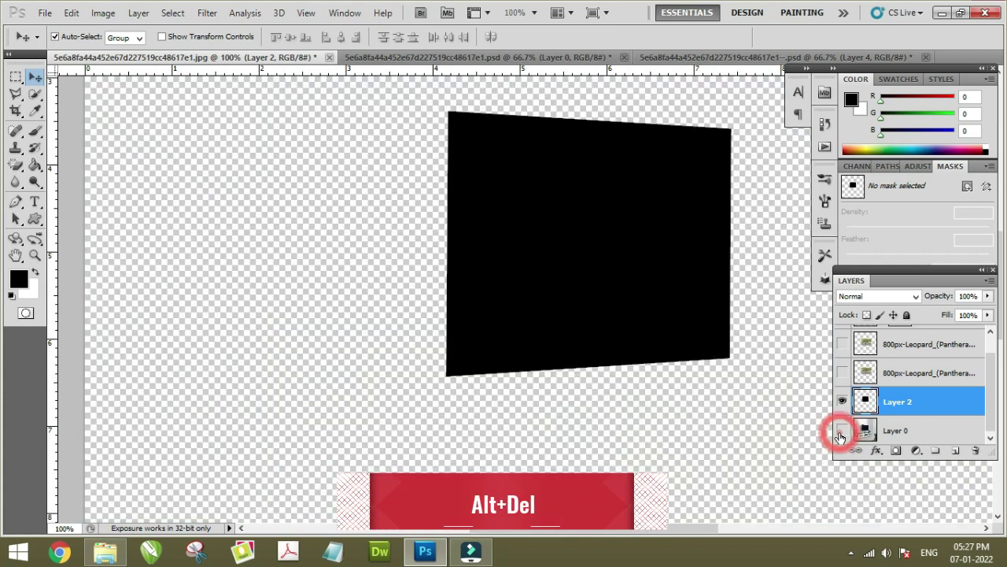
click(842, 431)
click(843, 431)
click(842, 431)
click(842, 431)
click(842, 431)
scroll(842, 425, up, 1)
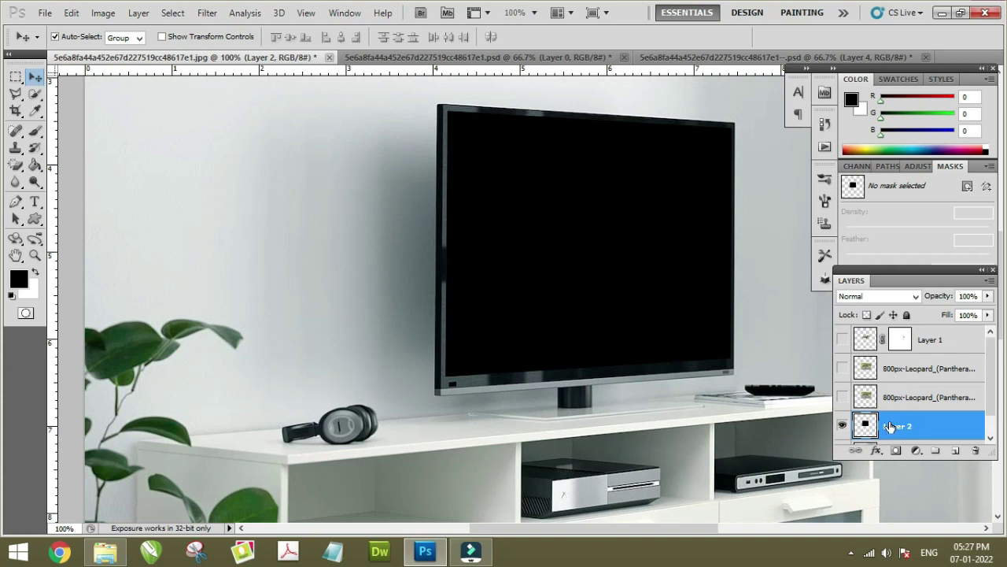
Step: Move Layer 2 above the lower 800px-Leopard layer and turn on the upper leopard layers
drag(889, 426, 882, 385)
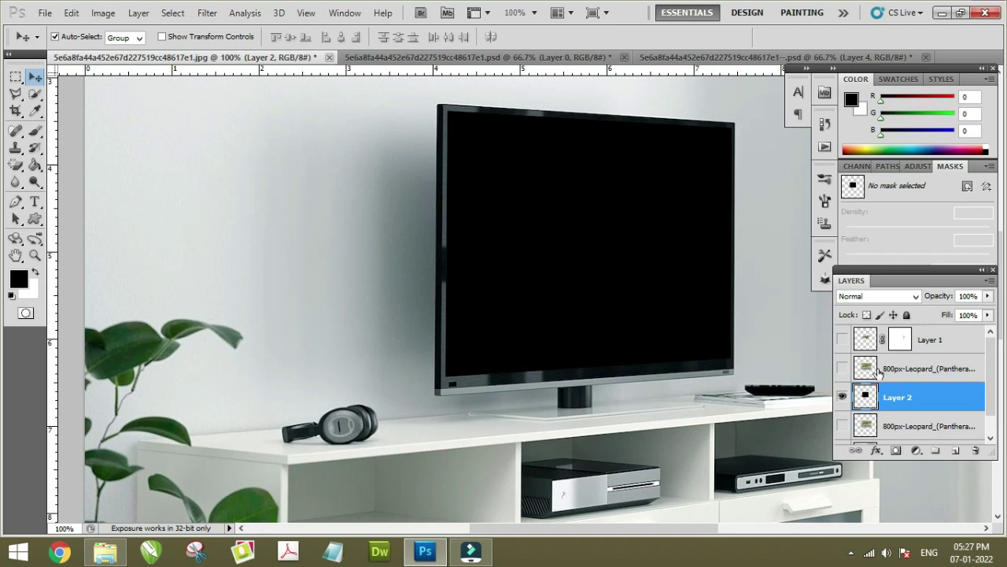
click(842, 368)
click(843, 340)
click(843, 367)
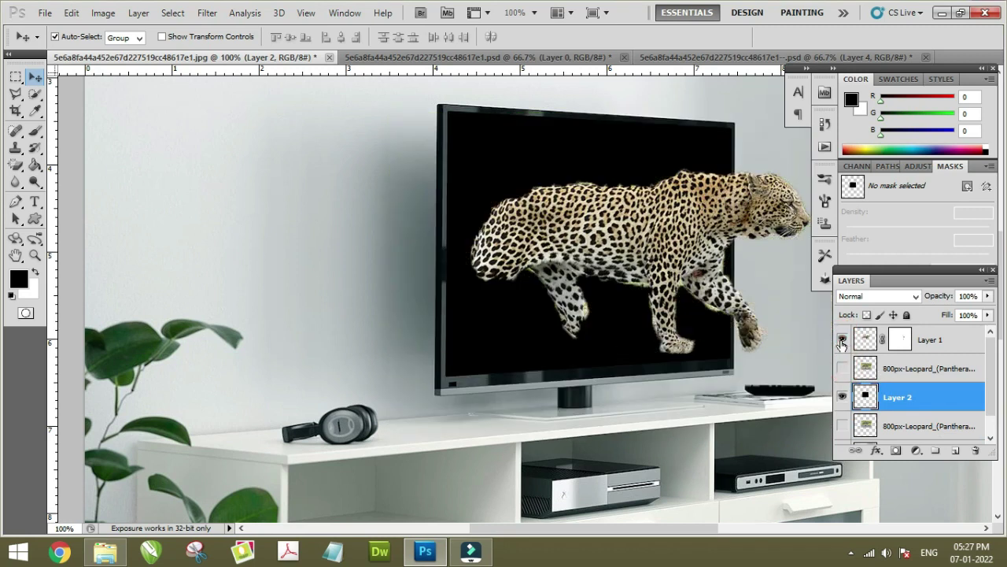
click(843, 340)
click(842, 367)
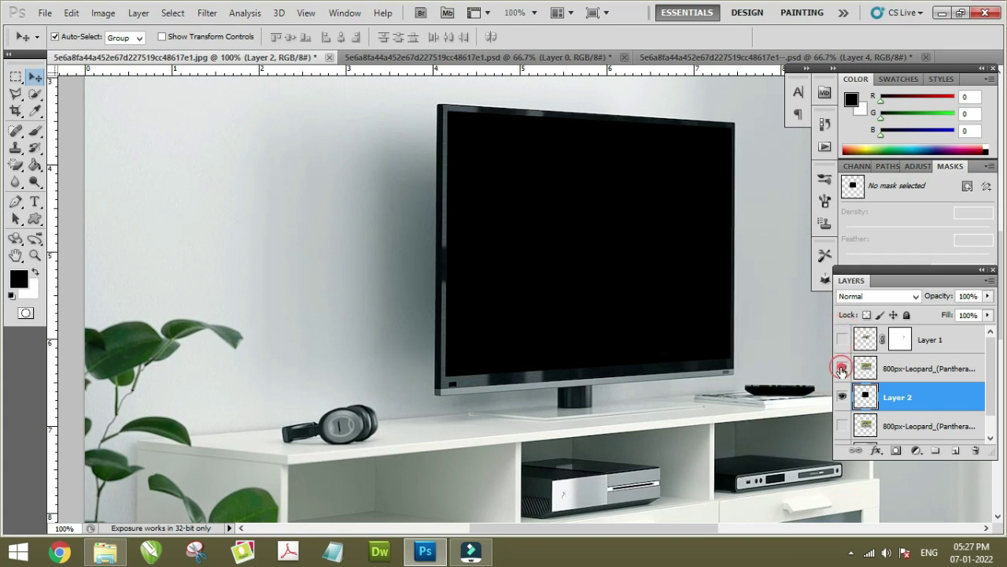
click(842, 368)
scroll(843, 371, up, 1)
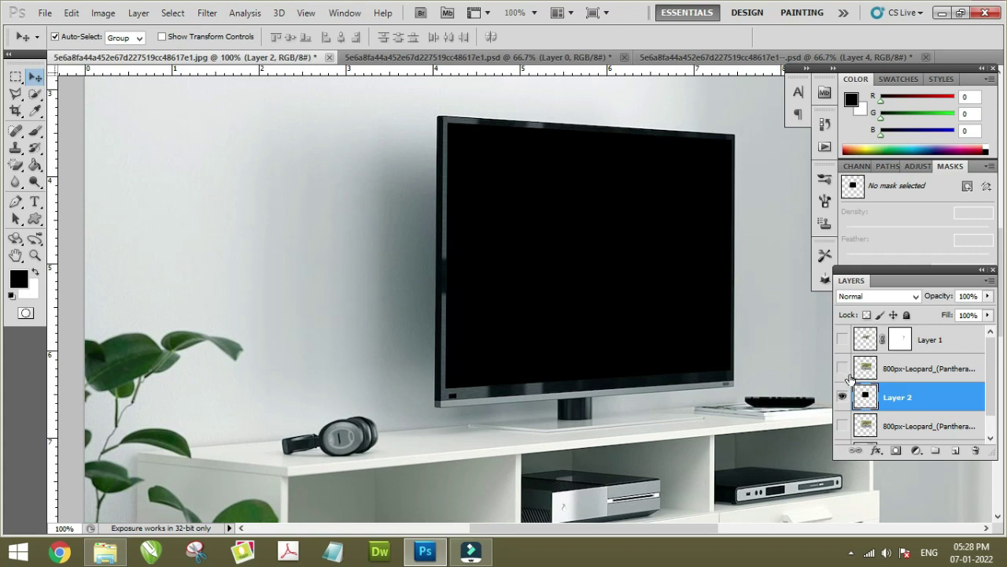
click(842, 368)
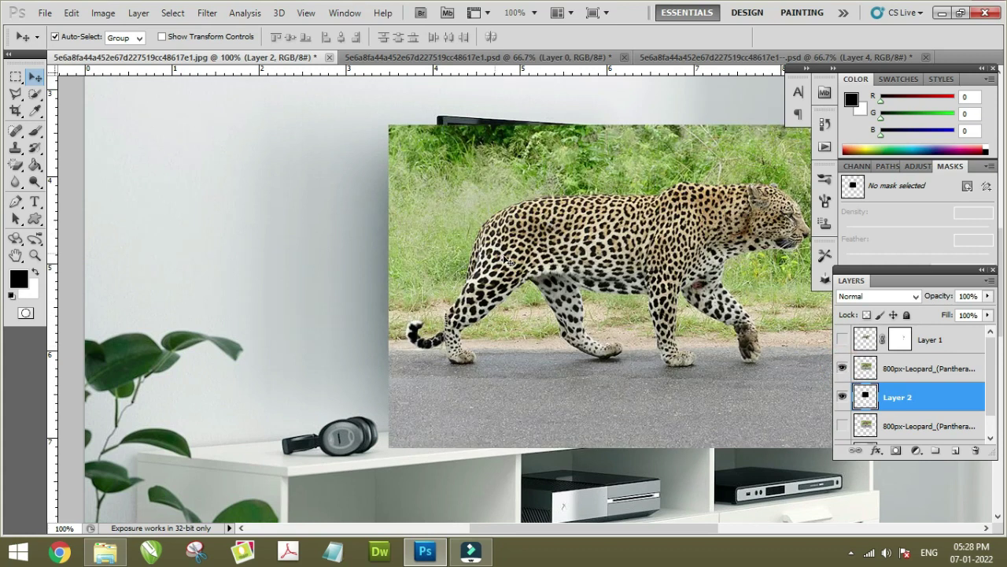
mouse_move(598, 246)
mouse_down()
mouse_move(460, 226)
mouse_move(413, 244)
mouse_up()
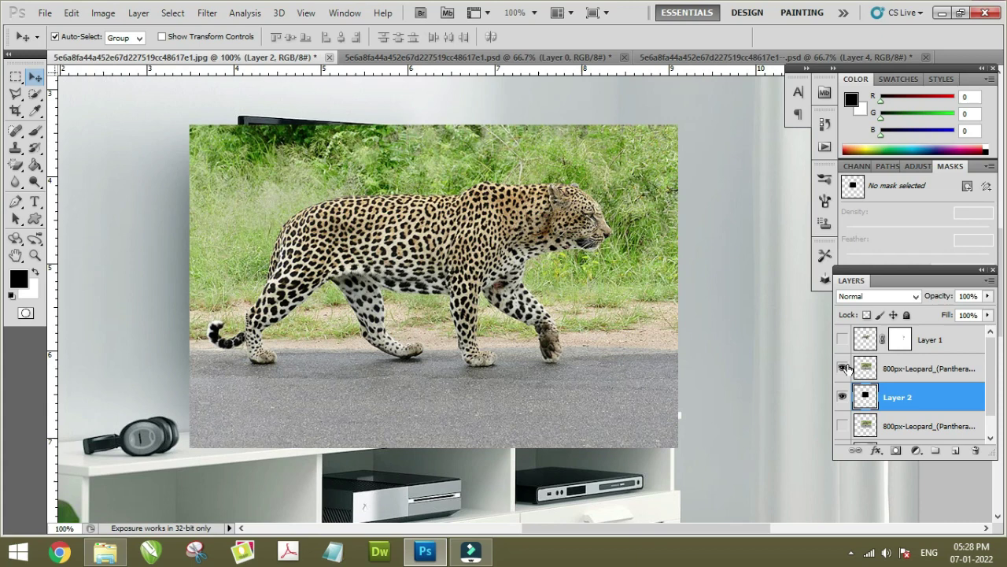
click(842, 368)
click(842, 340)
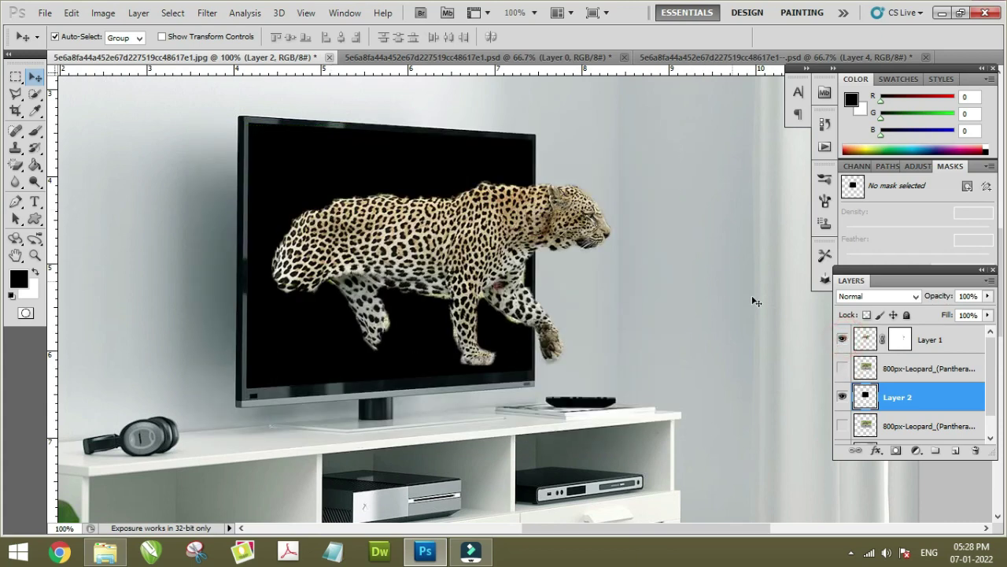
click(842, 339)
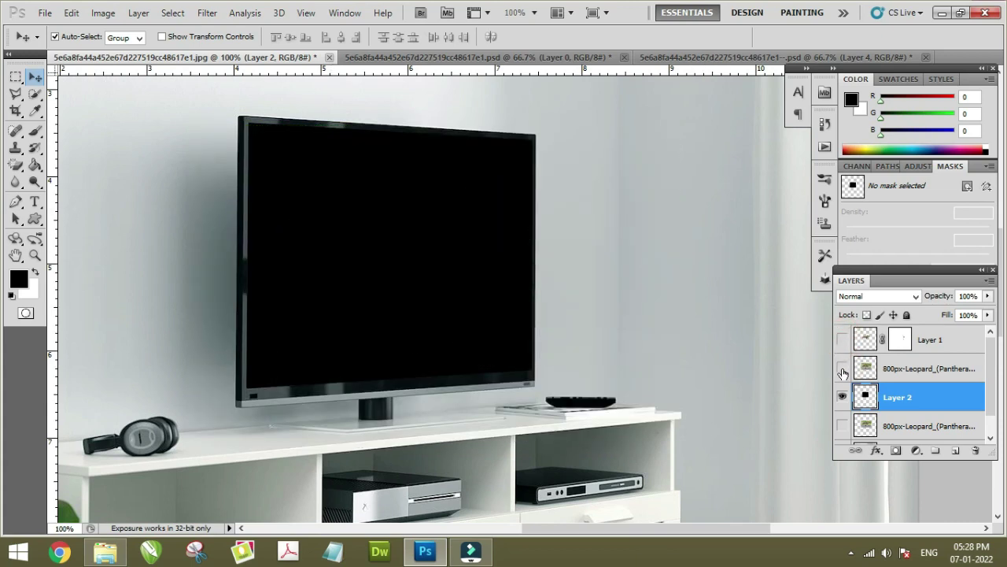
click(842, 368)
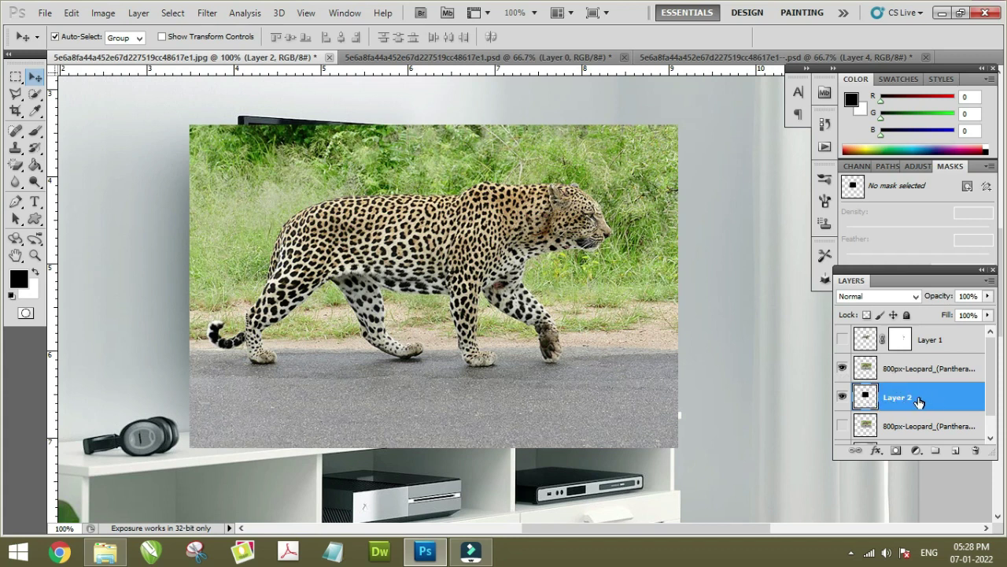
click(842, 368)
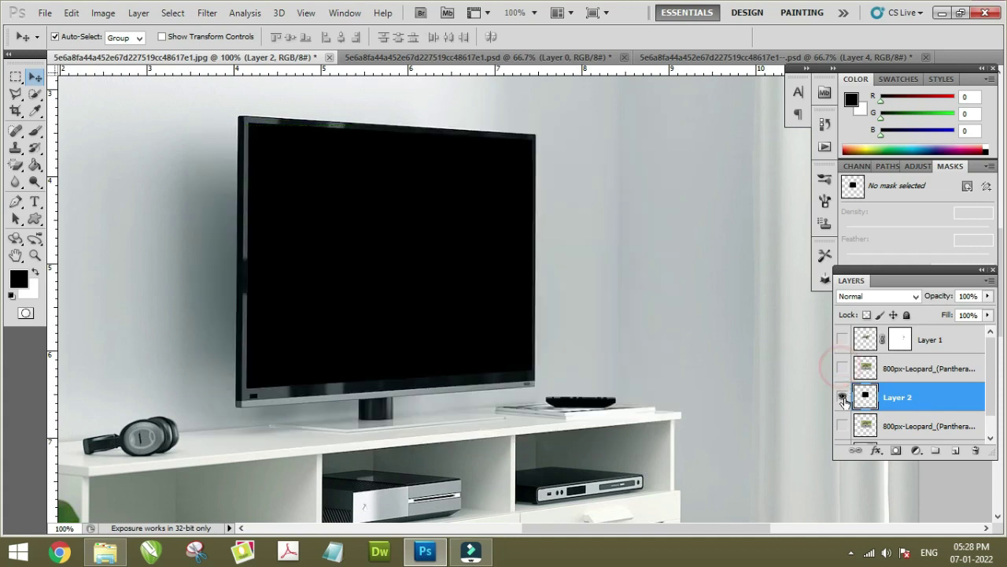
scroll(866, 409, down, 1)
click(841, 430)
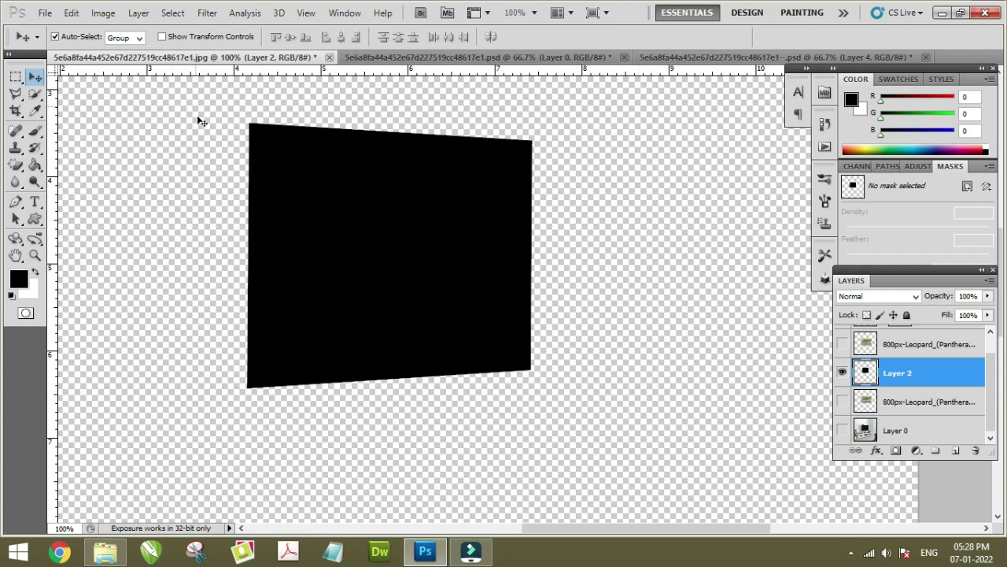
click(842, 431)
scroll(898, 390, up, 1)
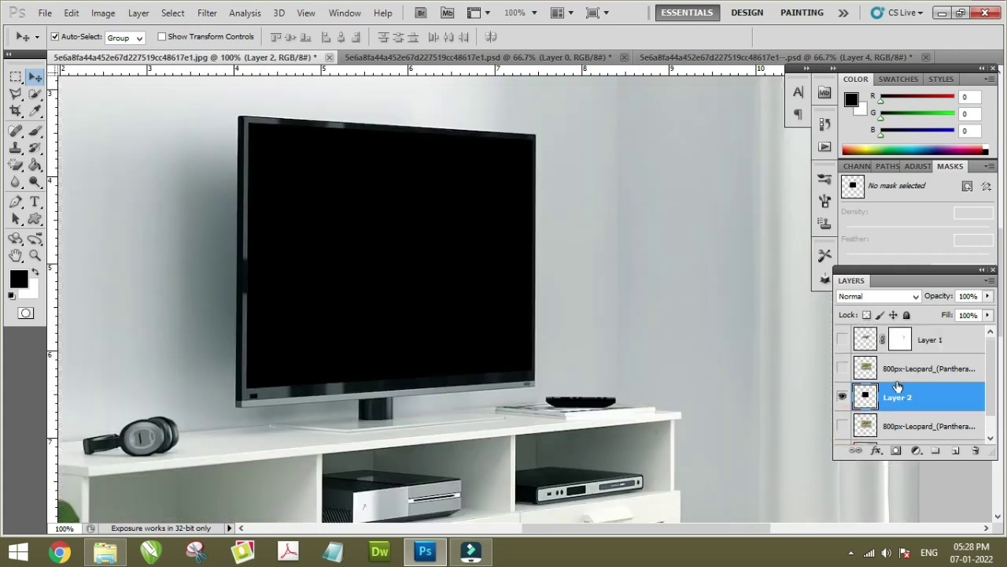
click(842, 368)
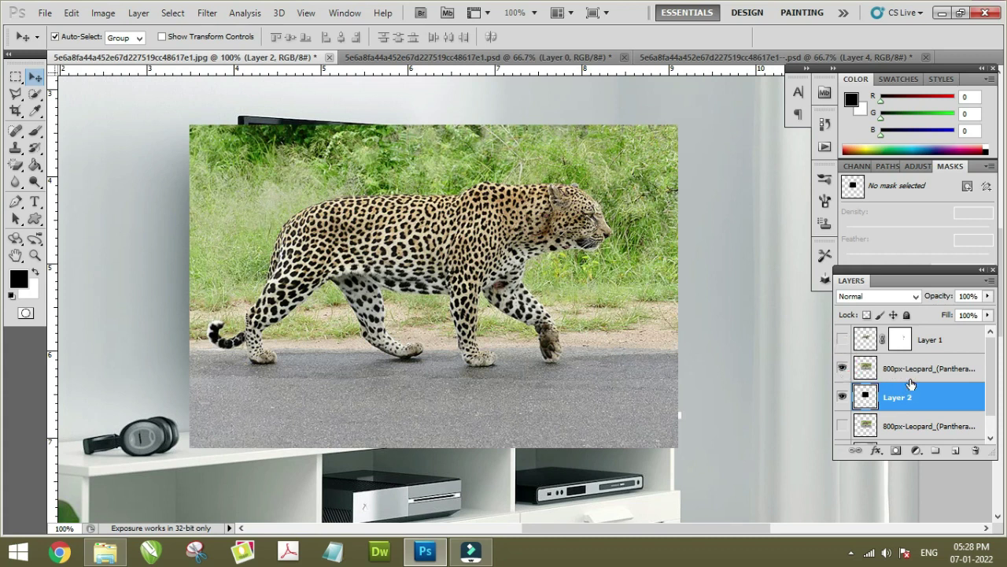
drag(910, 383, 915, 379)
Step: Clip the 800px-Leopard layer to Layer 2 and show the Layer 1 cut-out again
click(911, 379)
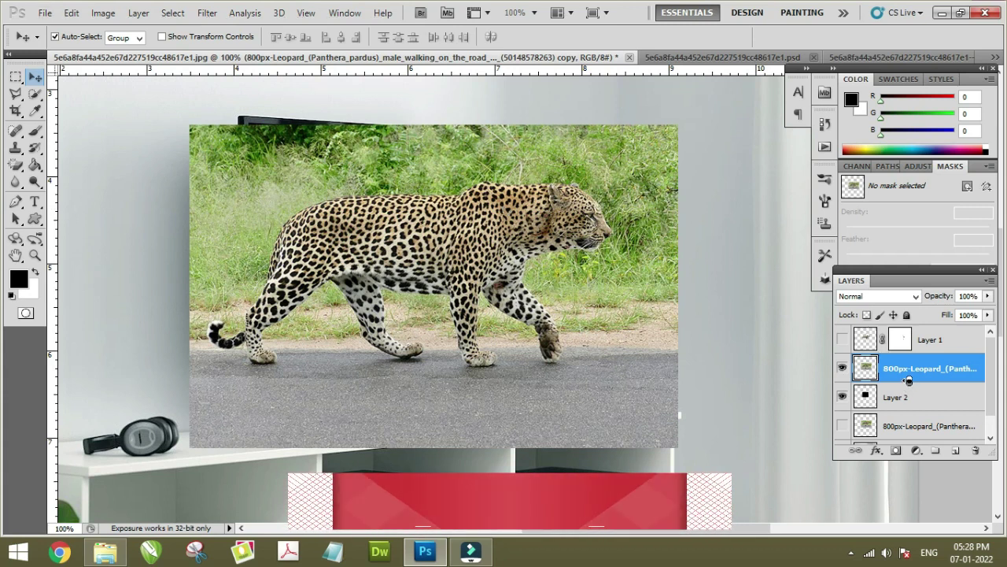
alt+click(913, 383)
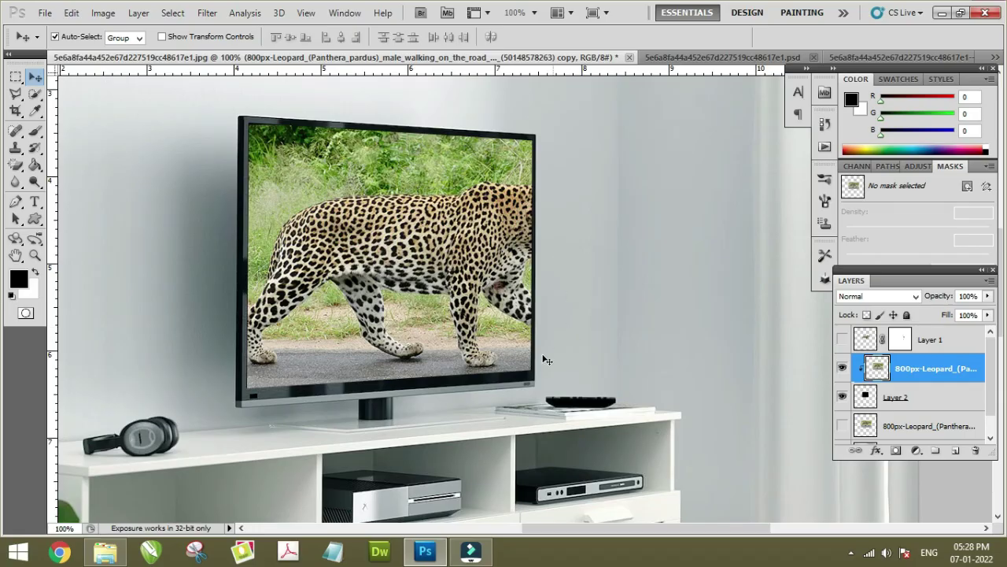
click(843, 340)
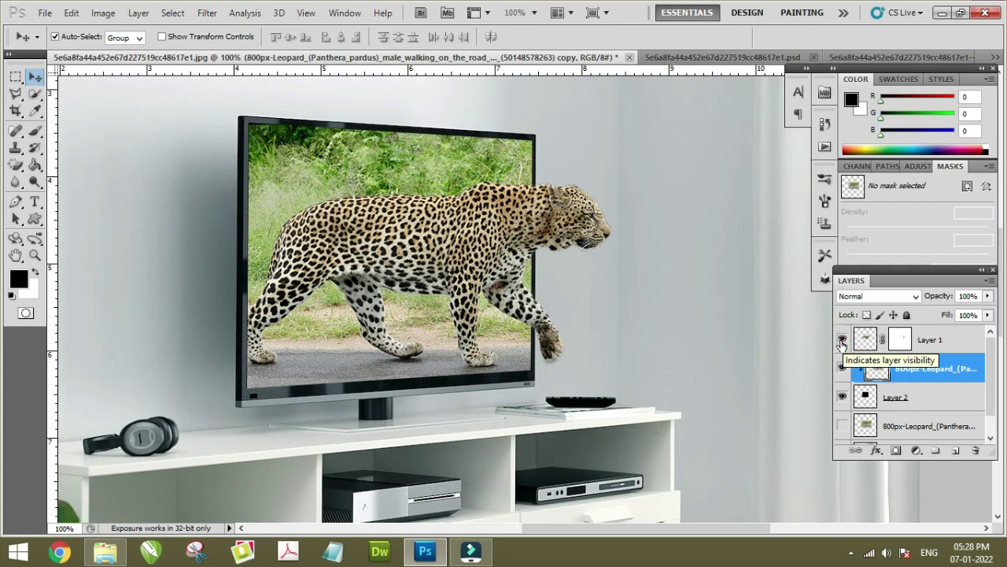
scroll(452, 295, up, 1)
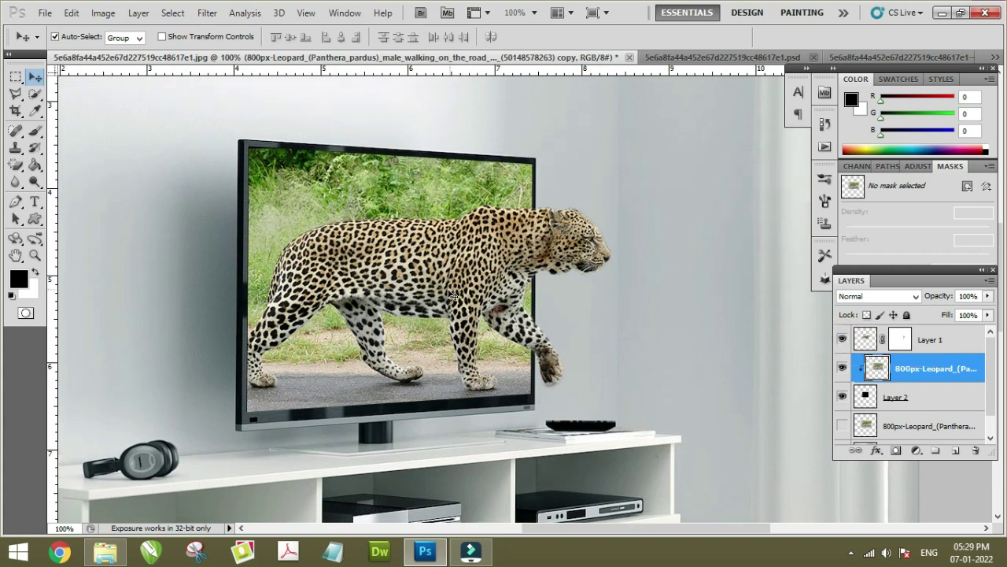
scroll(409, 304, up, 1)
key(ctrl+minus)
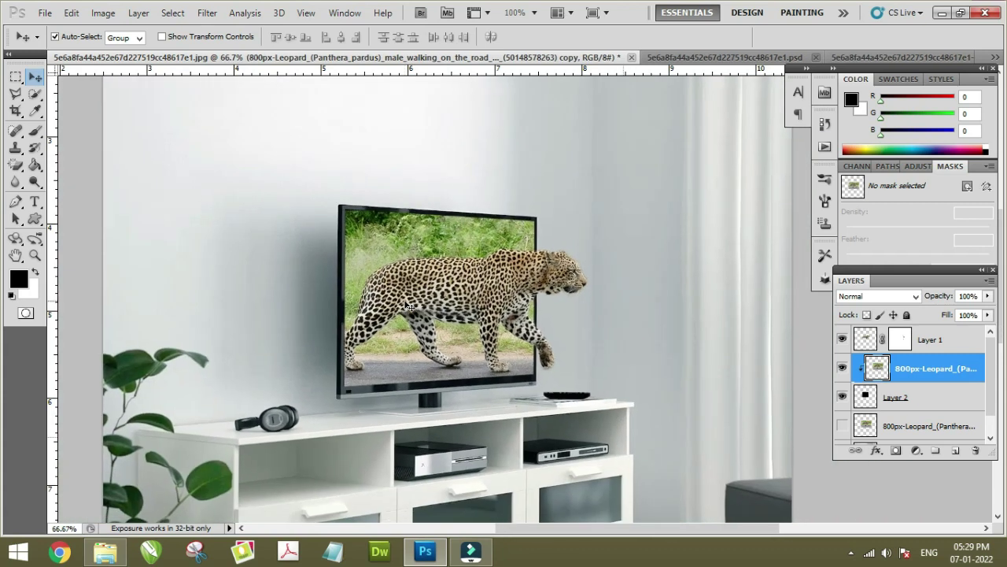
drag(409, 283, 400, 234)
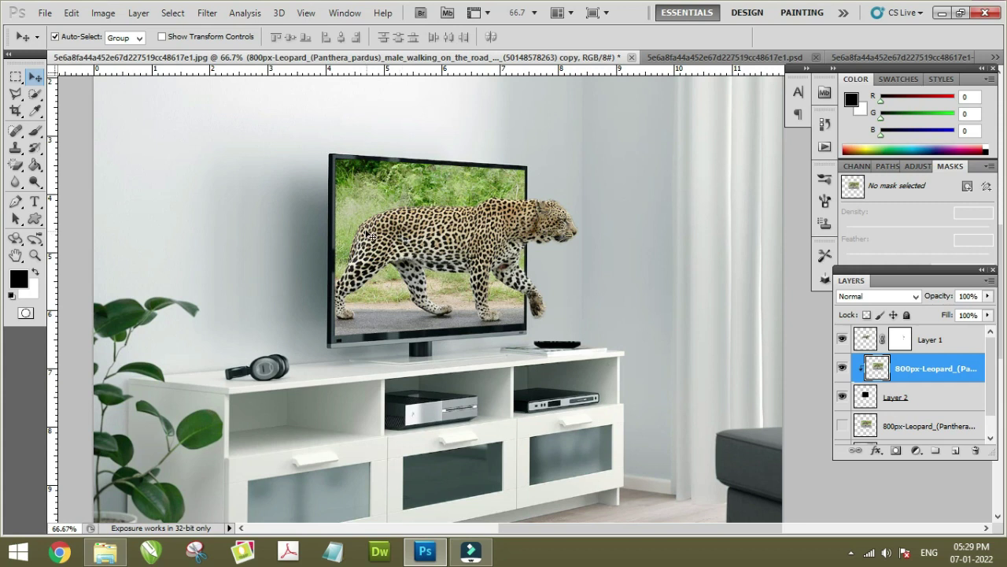
click(841, 368)
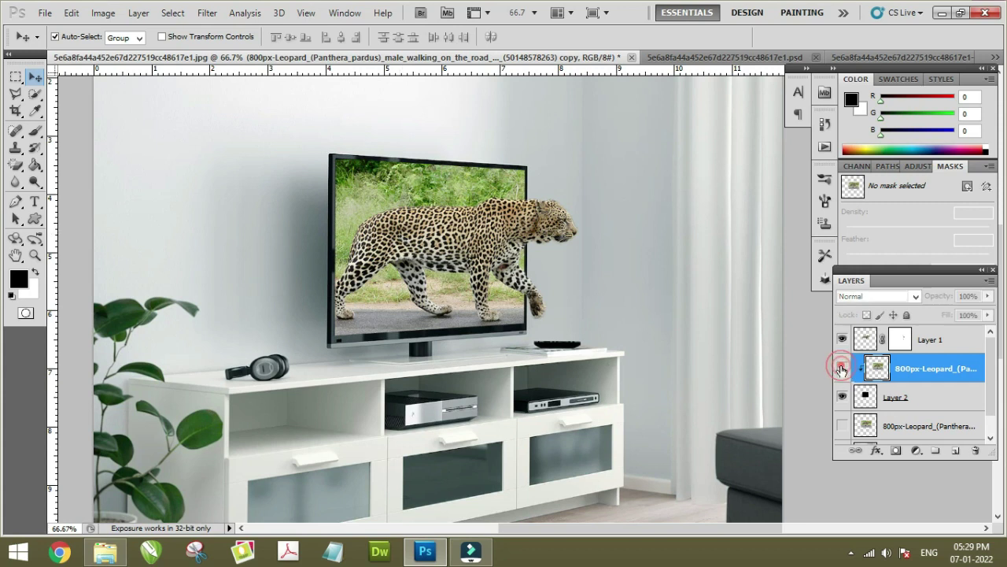
click(841, 368)
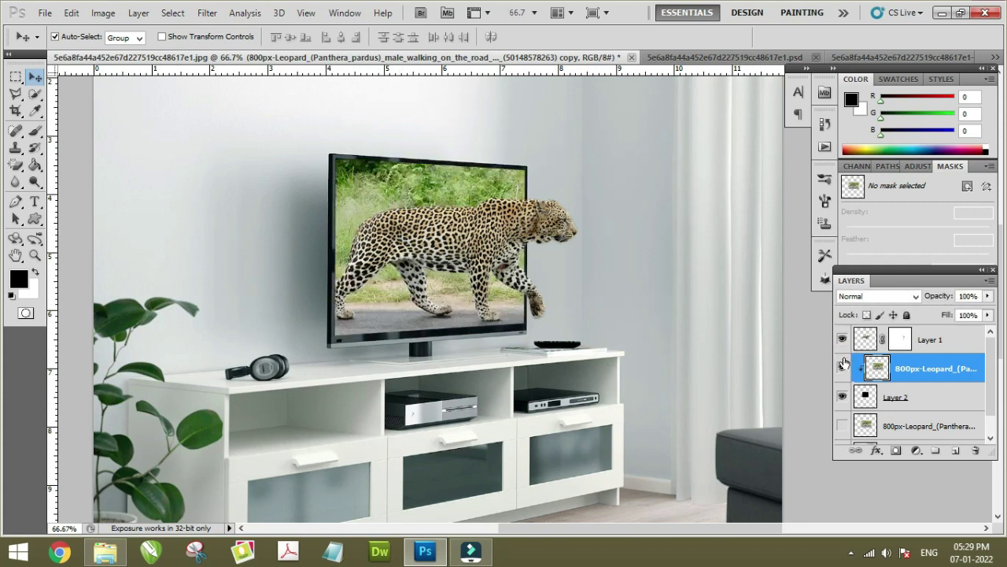
click(843, 396)
click(843, 397)
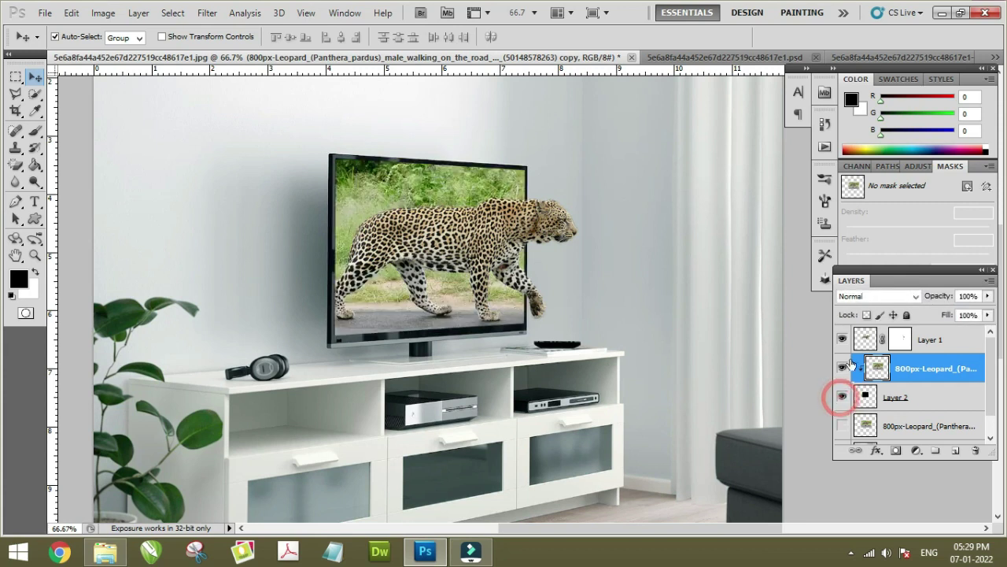
scroll(845, 395, down, 1)
scroll(864, 408, up, 1)
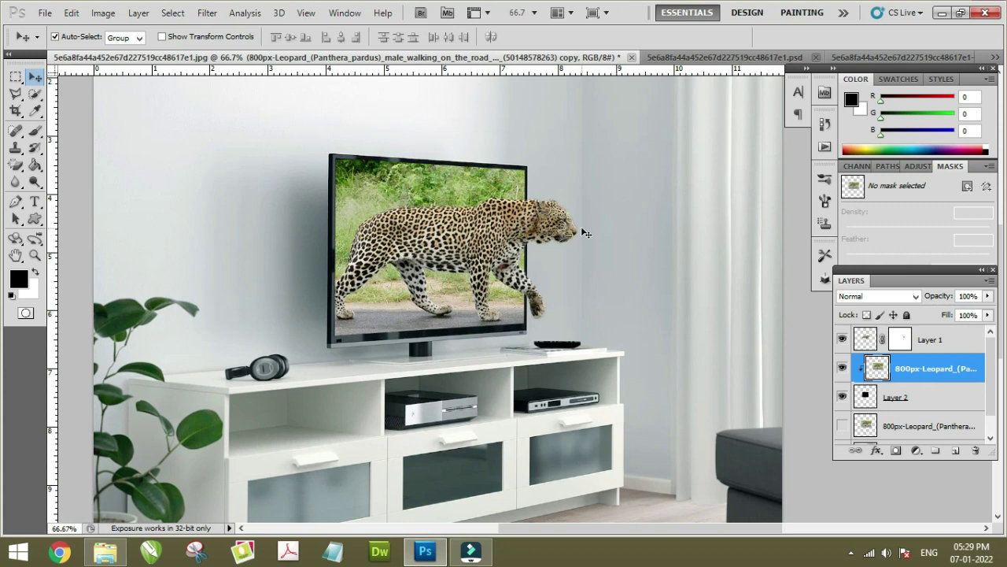
click(957, 341)
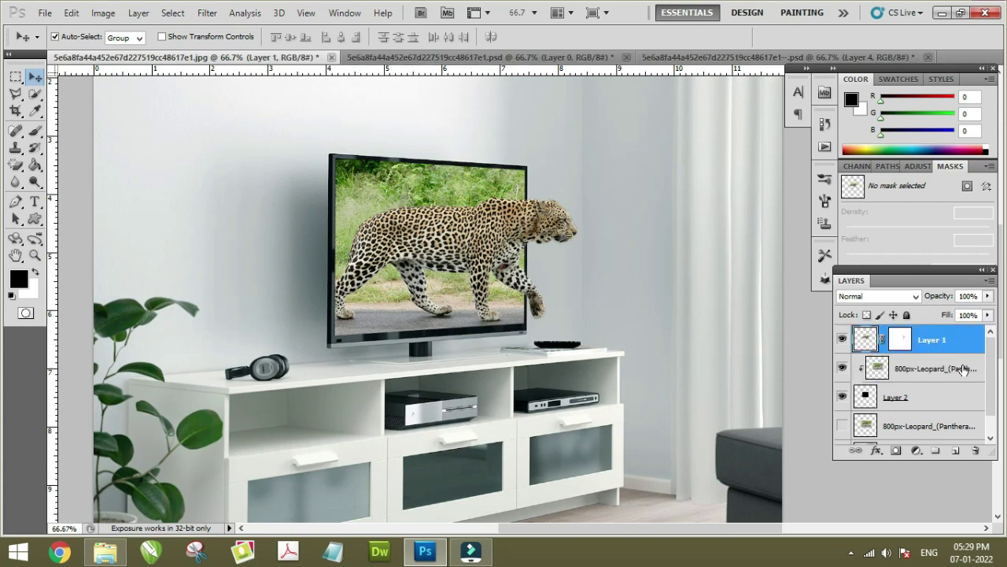
click(842, 340)
click(843, 339)
click(842, 369)
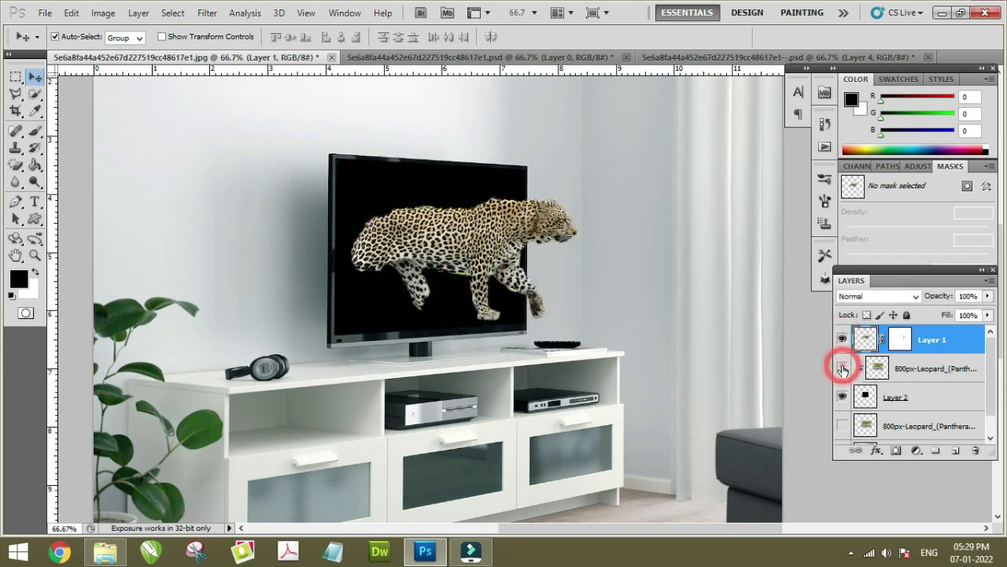
click(842, 368)
click(843, 398)
click(842, 398)
click(842, 397)
click(843, 397)
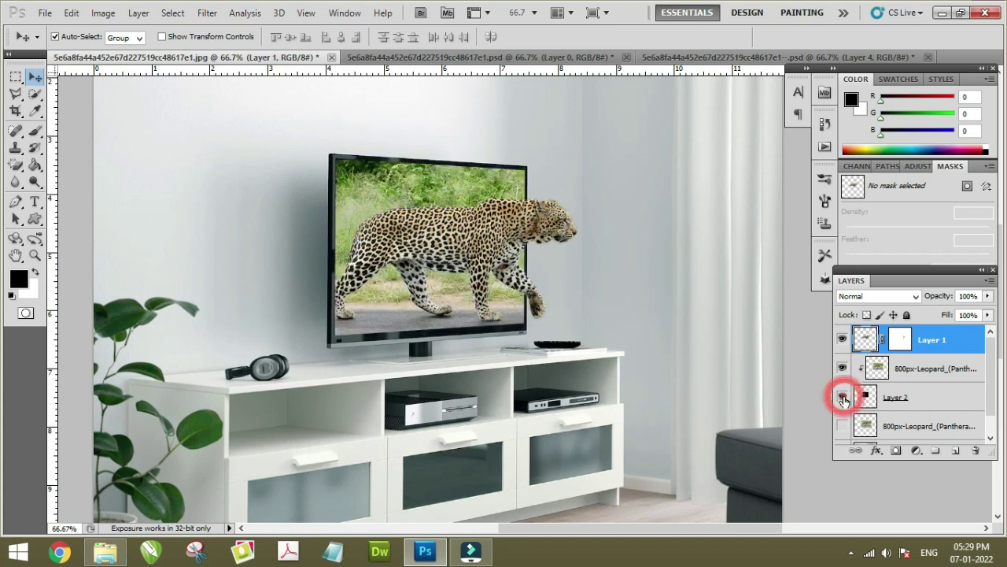
scroll(887, 406, down, 1)
scroll(892, 405, up, 1)
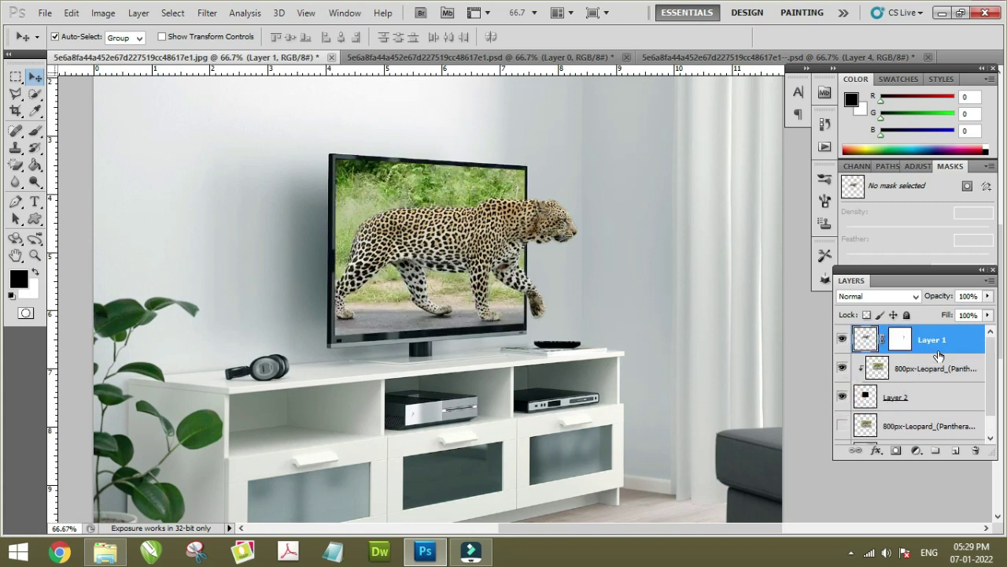
scroll(874, 398, down, 1)
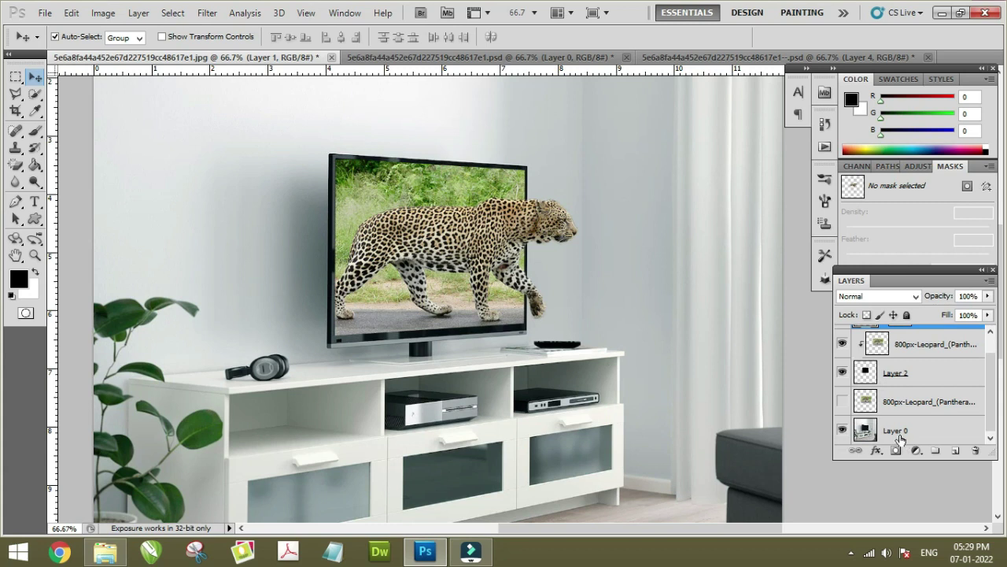
click(917, 403)
scroll(909, 406, up, 1)
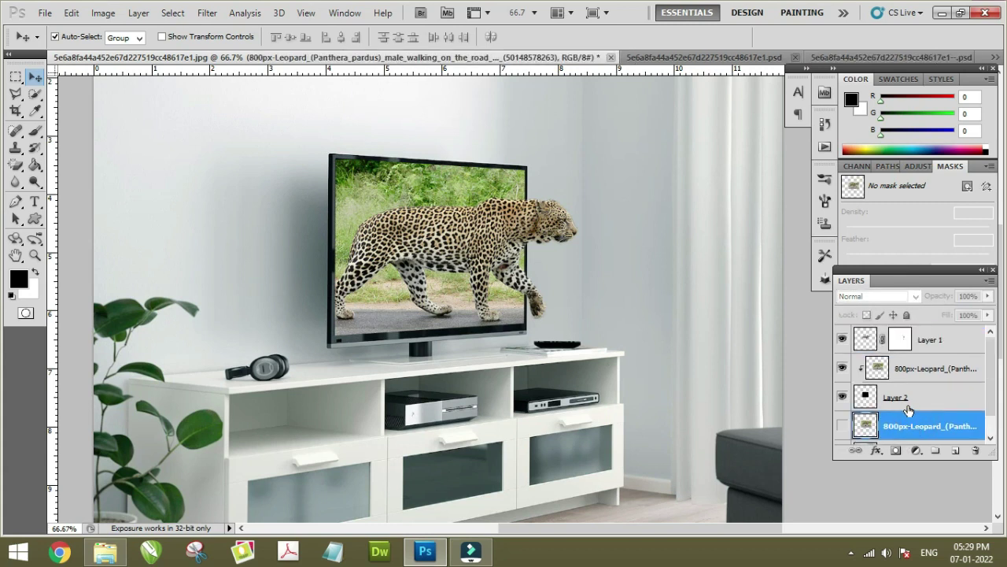
scroll(905, 410, down, 1)
scroll(882, 405, up, 1)
click(954, 338)
scroll(928, 370, down, 1)
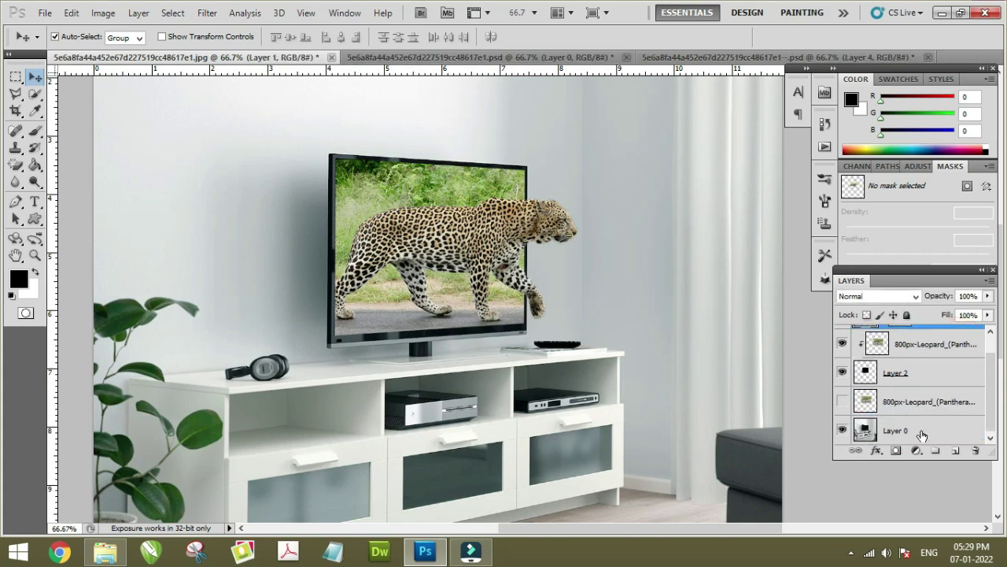
Step: Group Layer 1 through Layer 0 into Group 1 and move it about 183 px right
shift+click(926, 433)
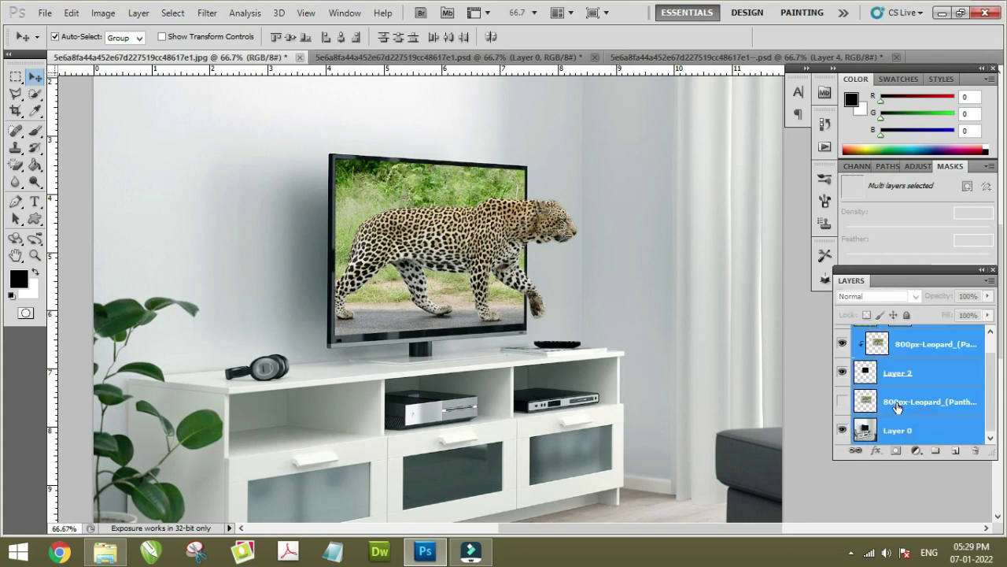
key(ctrl+g)
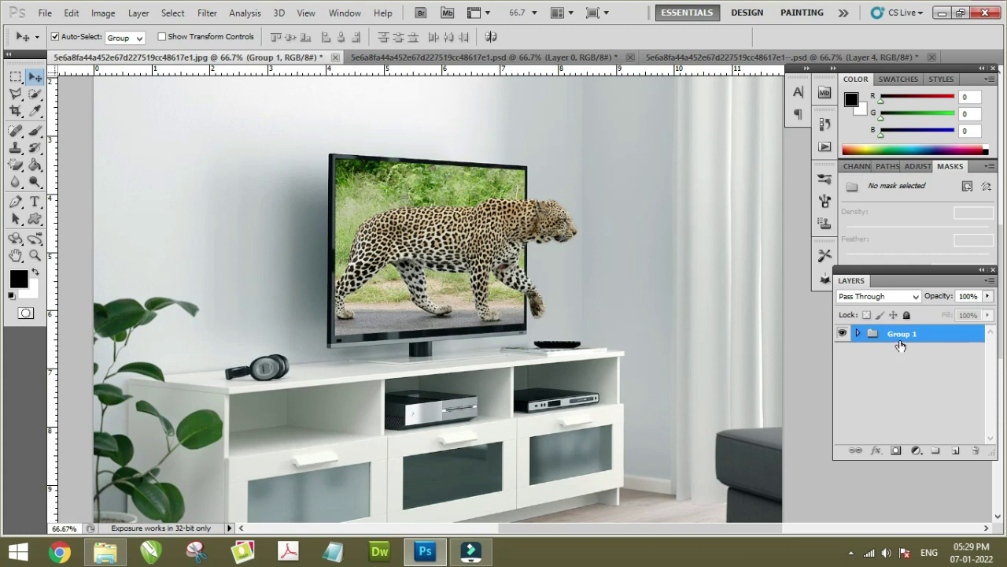
mouse_move(438, 231)
mouse_down()
mouse_move(582, 231)
mouse_move(574, 405)
mouse_up()
Step: Toggle Group 1's visibility to check it, then ungroup its layers
click(841, 335)
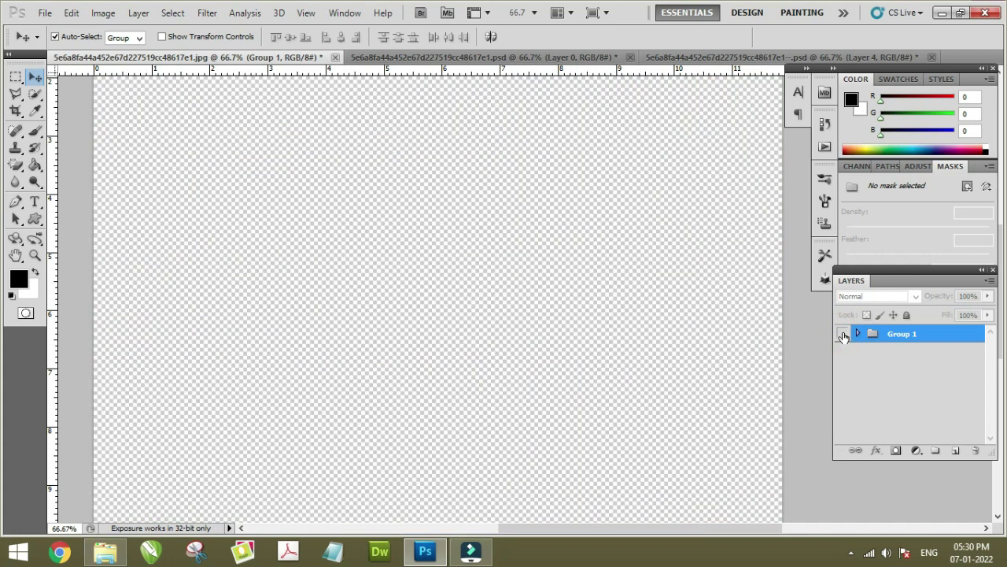
click(841, 335)
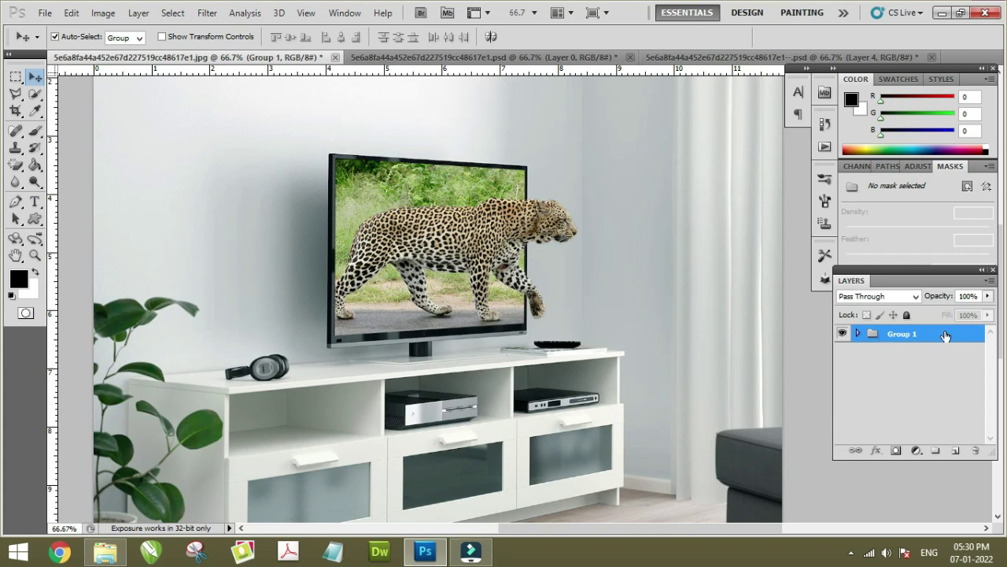
right_click(945, 336)
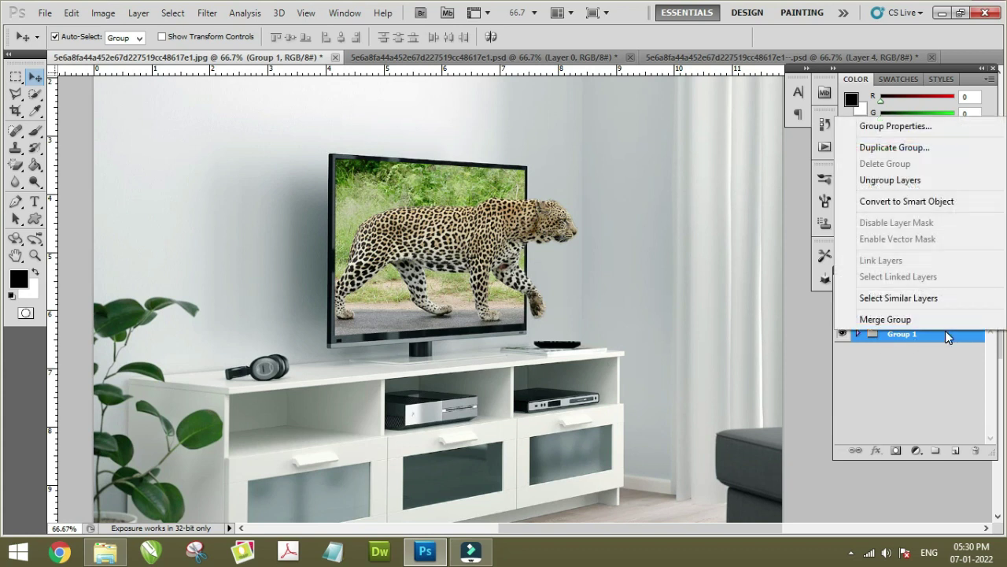
click(884, 184)
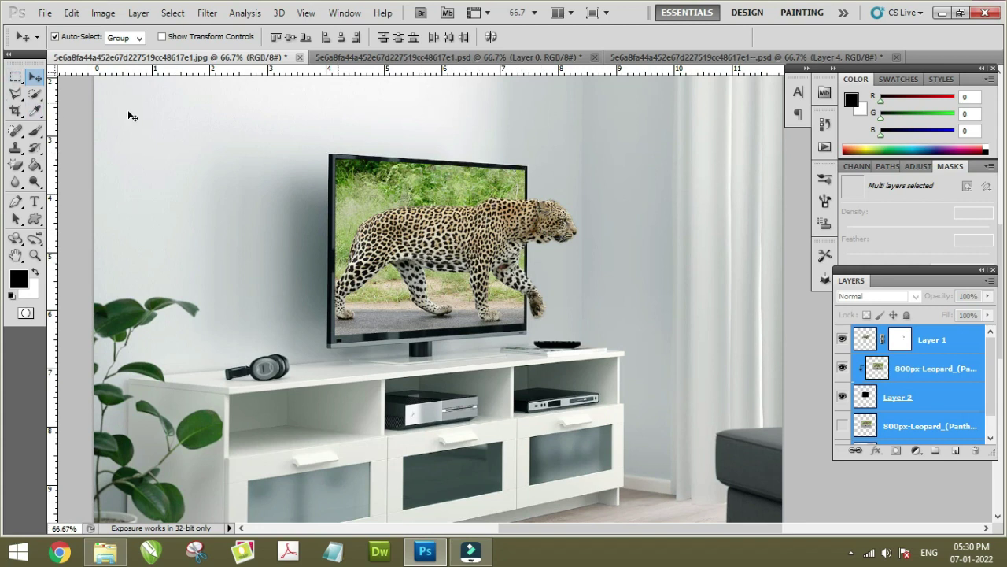
Step: Switch to the jungle-background leopard document and select Layer 3 by clicking the leopard
click(14, 96)
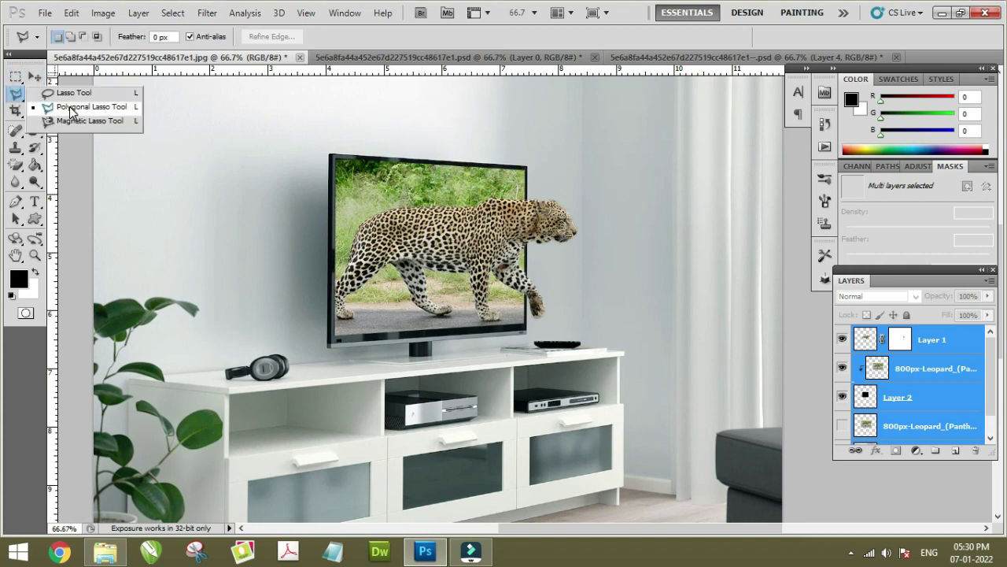
click(107, 111)
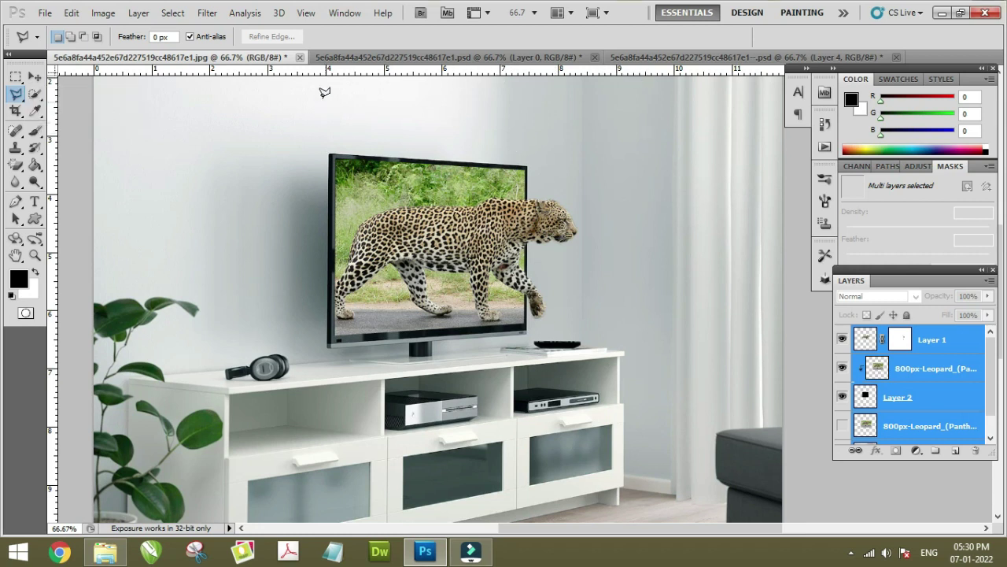
click(34, 76)
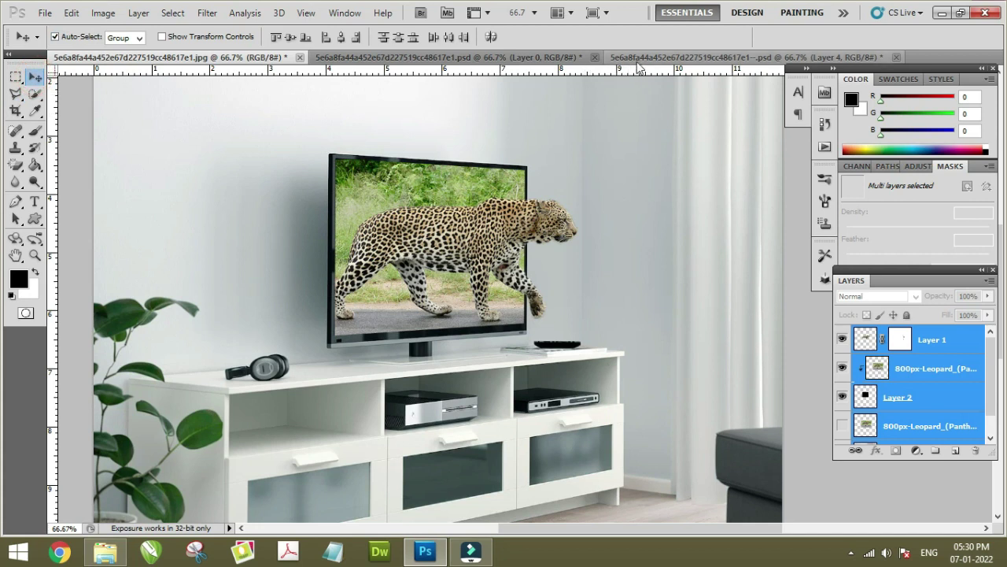
click(639, 59)
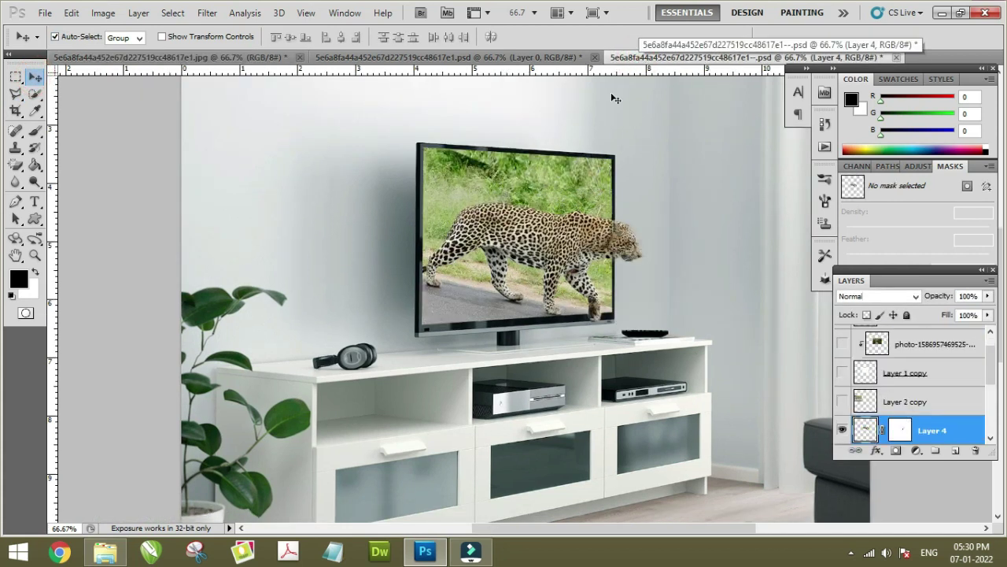
click(499, 57)
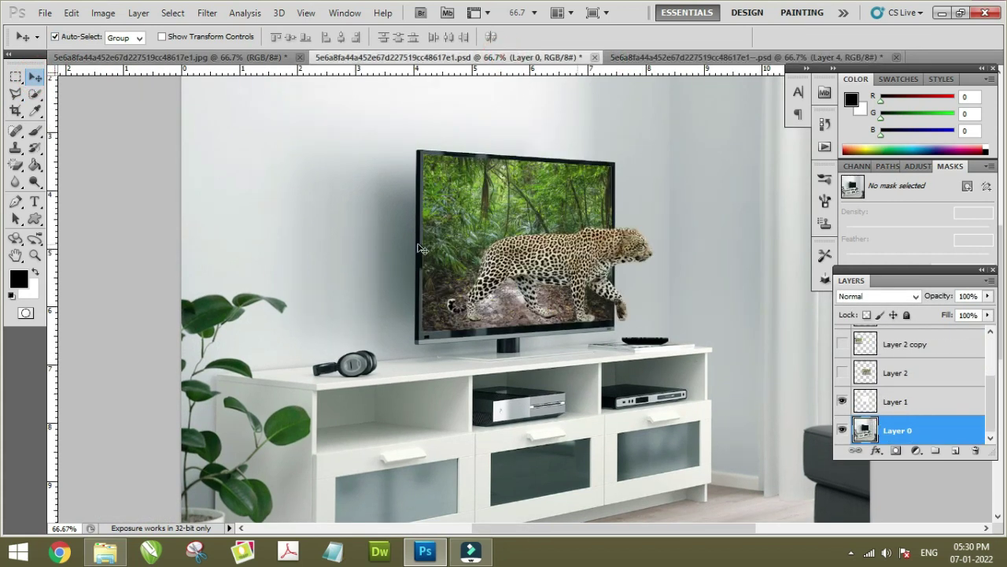
click(564, 262)
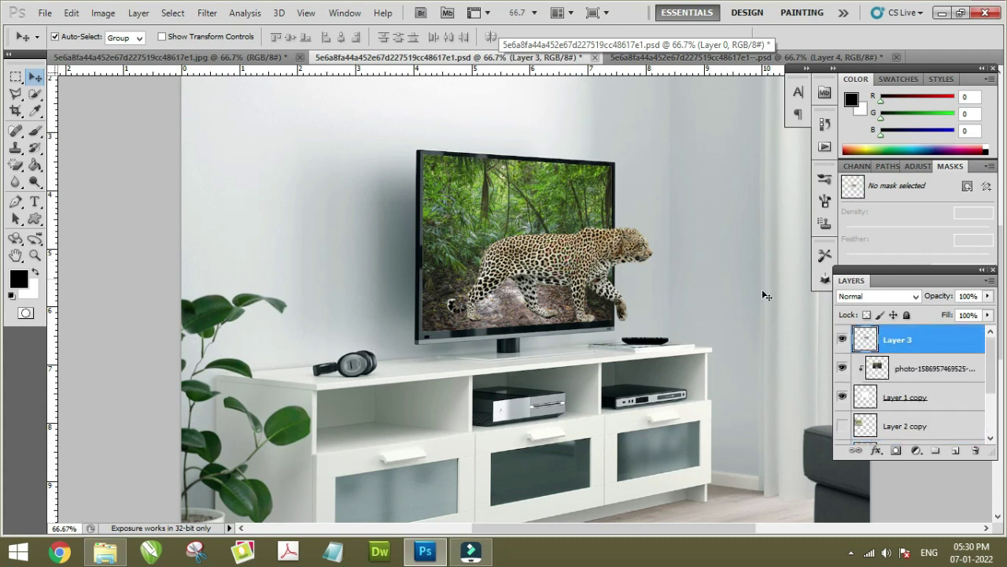
Step: Move the leopard off the TV up onto the wall
click(895, 368)
click(903, 345)
click(905, 366)
mouse_move(564, 280)
mouse_down()
mouse_move(537, 127)
mouse_move(277, 155)
mouse_up()
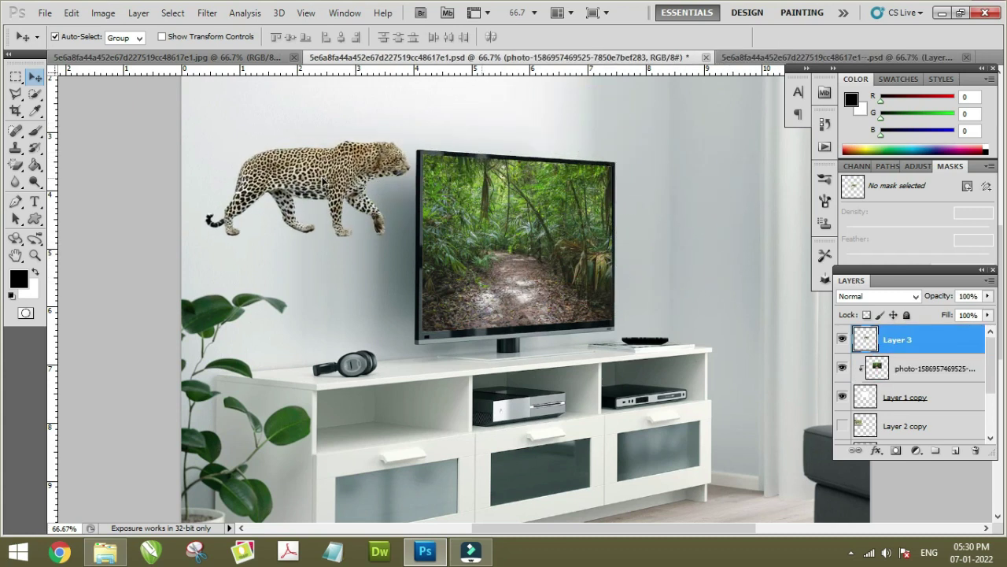
Step: Nudge the jungle photo inside the TV, then drag the leopard back onto the screen
click(935, 367)
mouse_move(500, 209)
mouse_down()
mouse_move(518, 231)
mouse_move(497, 222)
mouse_up()
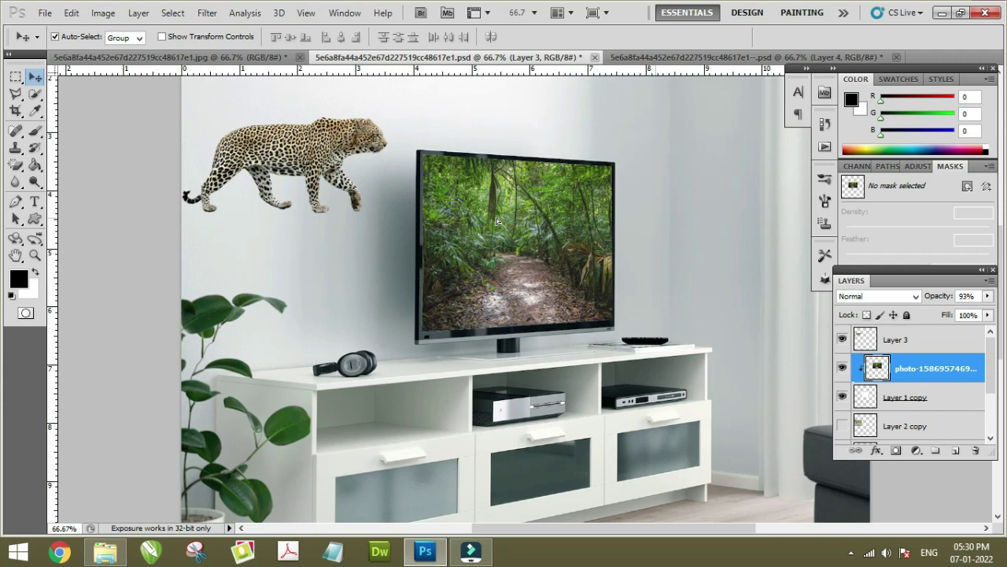
scroll(901, 409, down, 1)
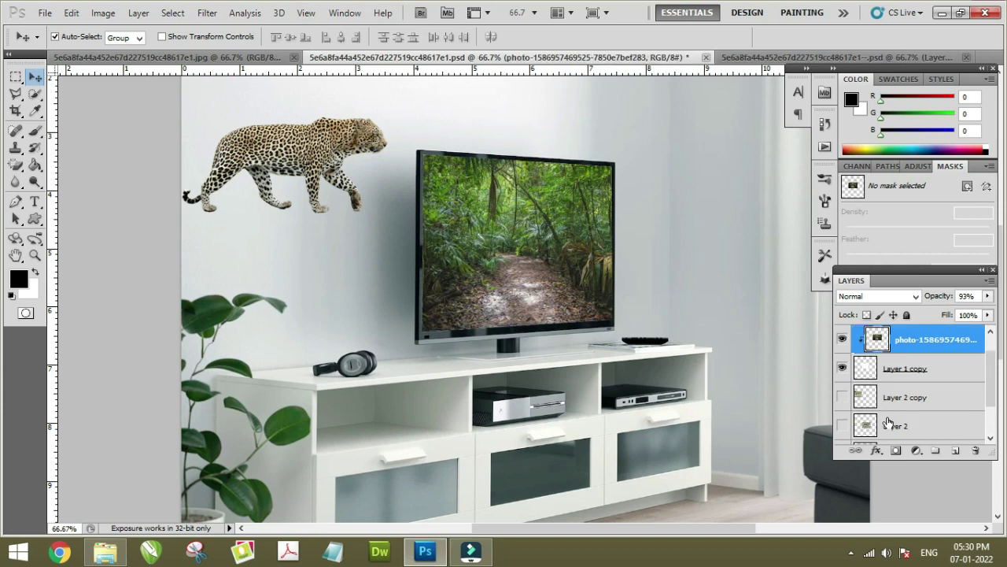
scroll(890, 358, up, 1)
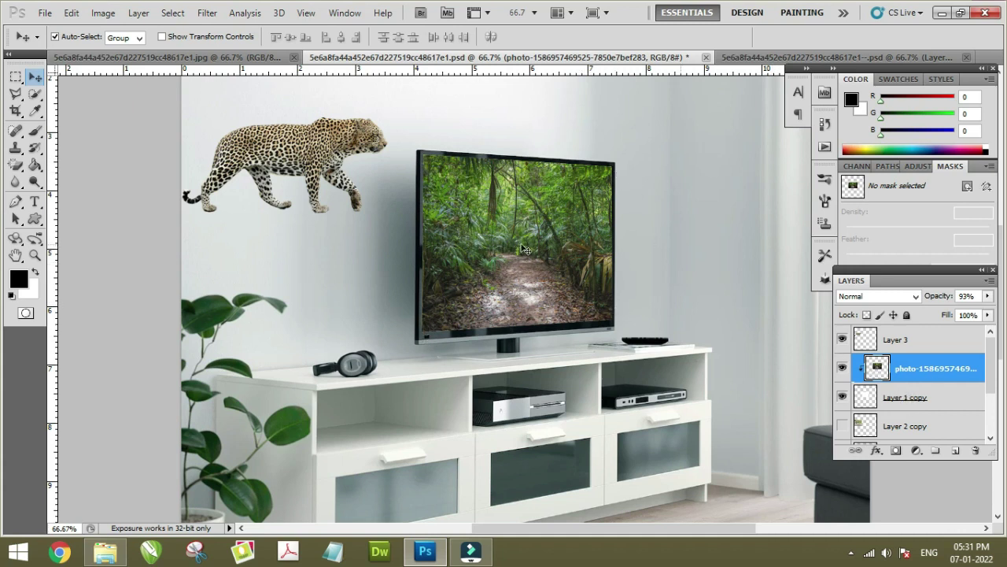
mouse_move(291, 148)
mouse_down()
mouse_move(514, 249)
mouse_move(561, 250)
mouse_up()
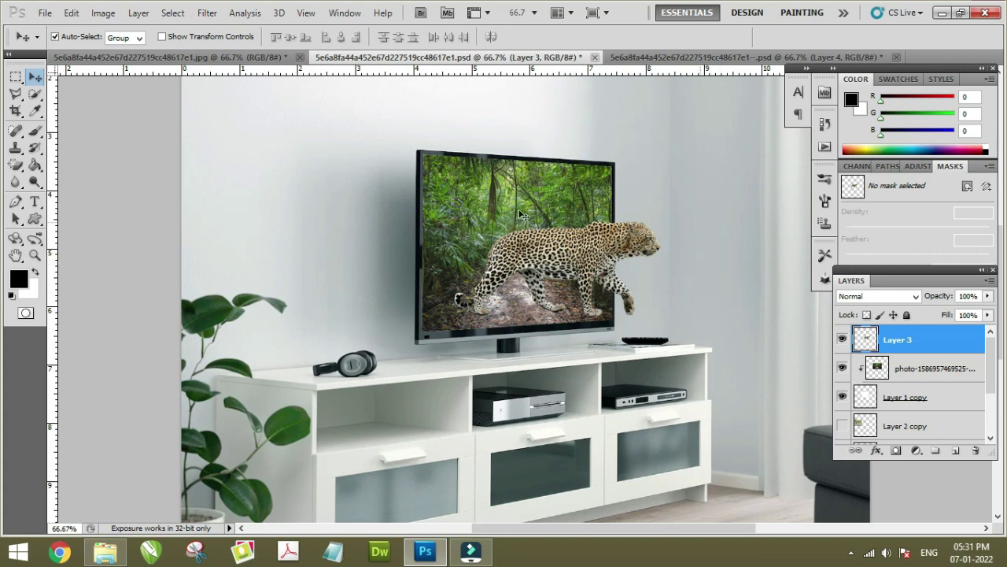
Step: Float the jungle document into its own window and centre the TV and leopard in both versions
click(454, 63)
drag(453, 99, 449, 128)
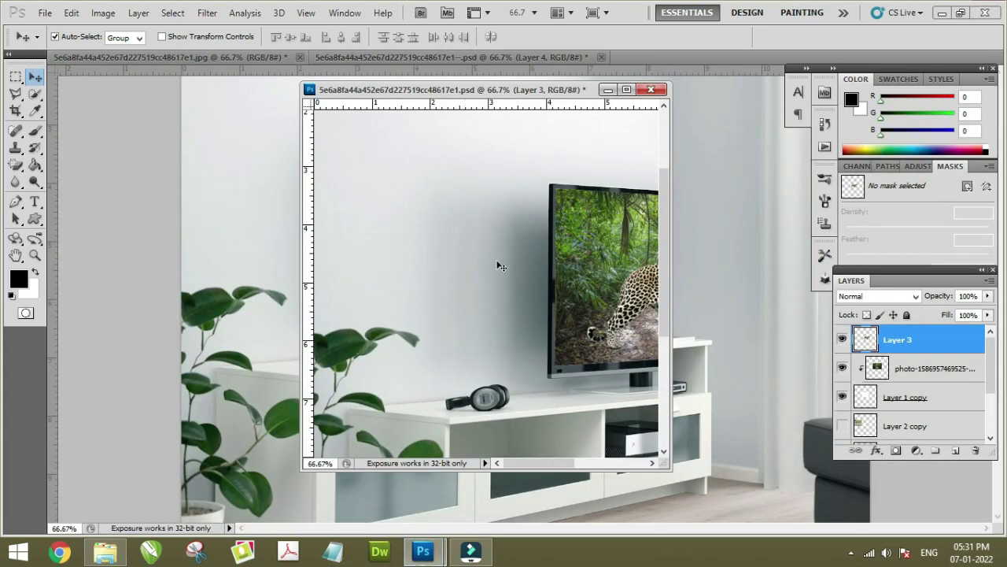
mouse_move(525, 244)
mouse_down()
mouse_move(488, 236)
mouse_move(394, 258)
mouse_move(368, 248)
mouse_up()
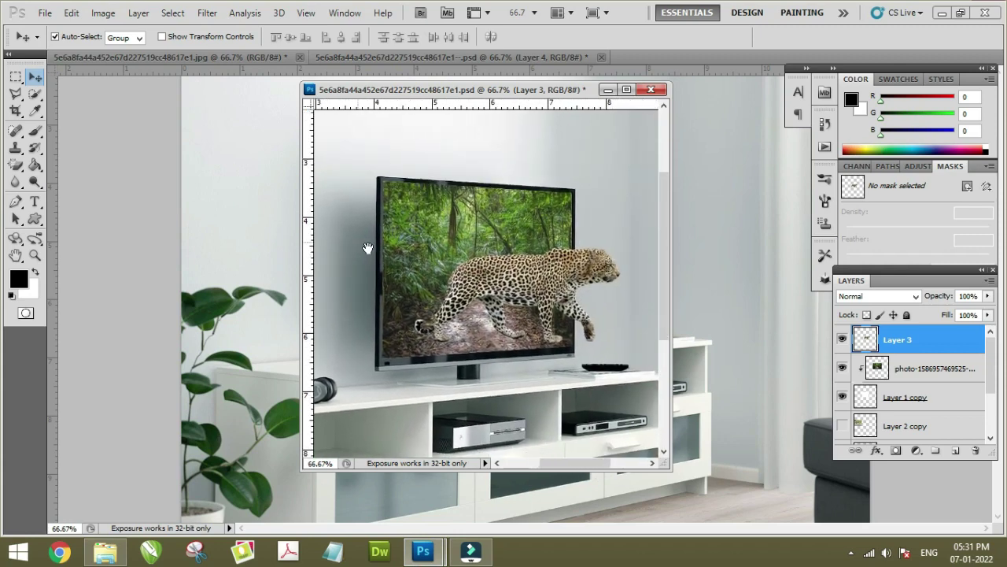
mouse_move(370, 90)
mouse_down()
mouse_move(207, 93)
mouse_move(211, 103)
mouse_up()
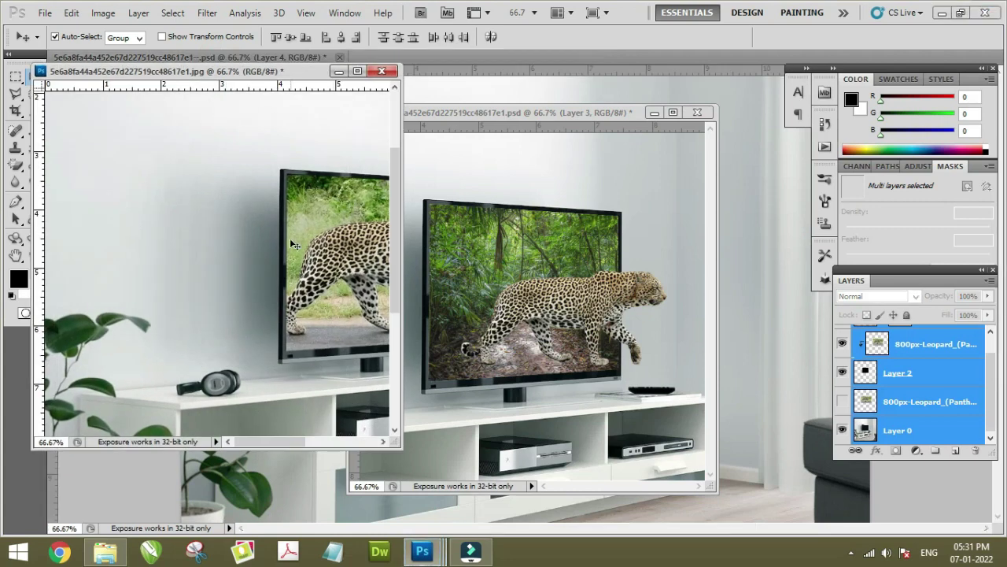
drag(325, 262, 181, 252)
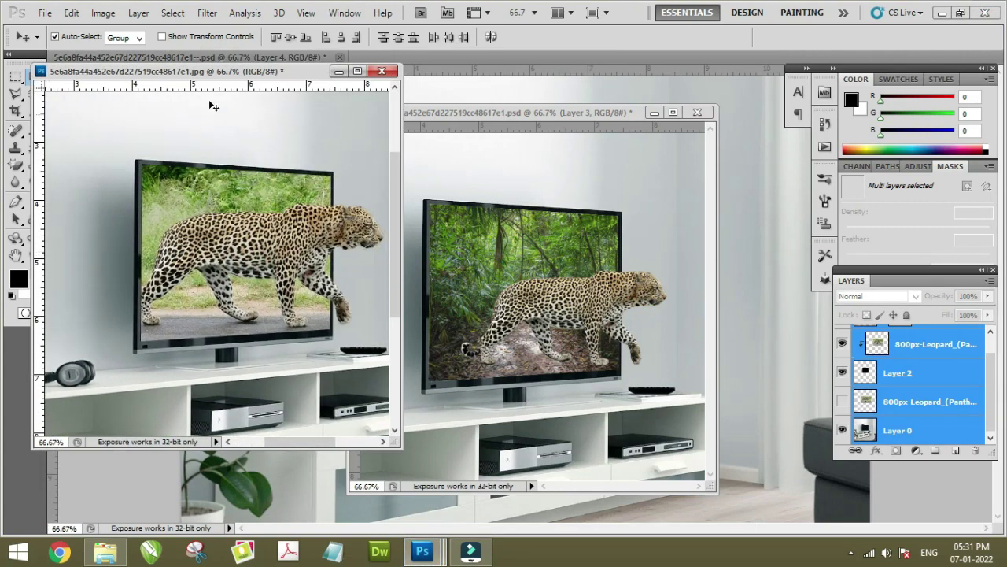
Step: Reposition the jungle window and pan so the whole TV and leopard are visible
drag(535, 126, 594, 70)
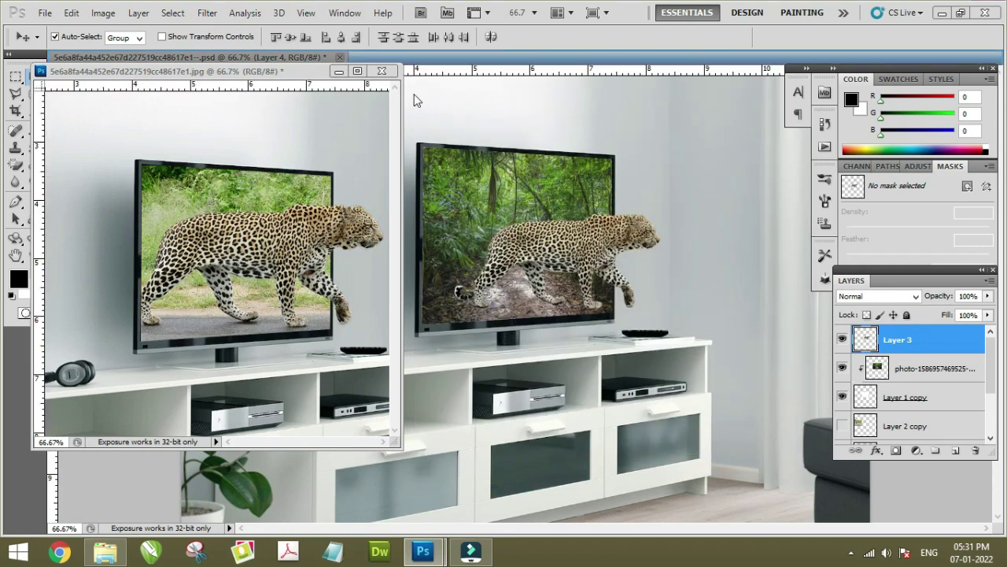
drag(595, 69, 520, 106)
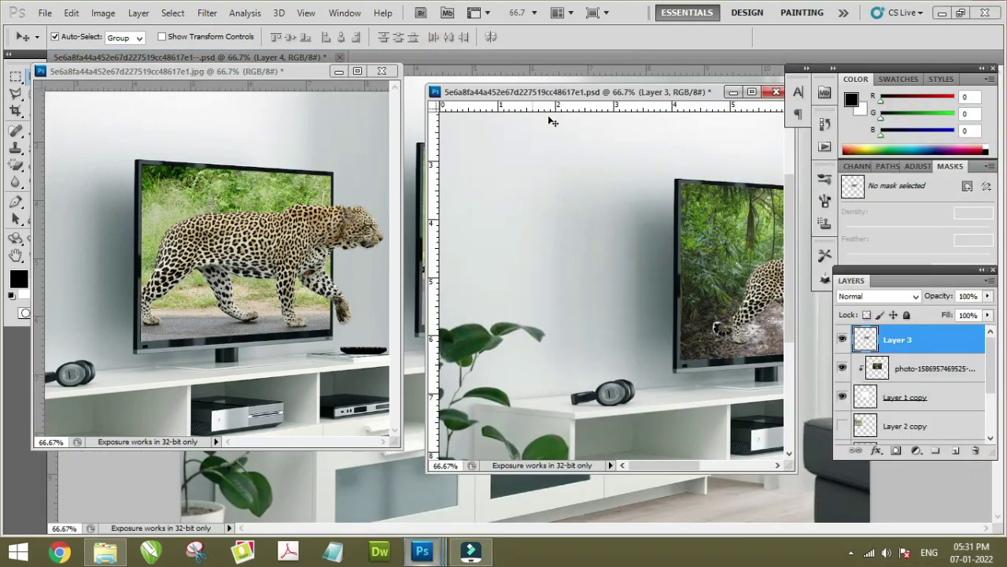
drag(627, 221, 501, 204)
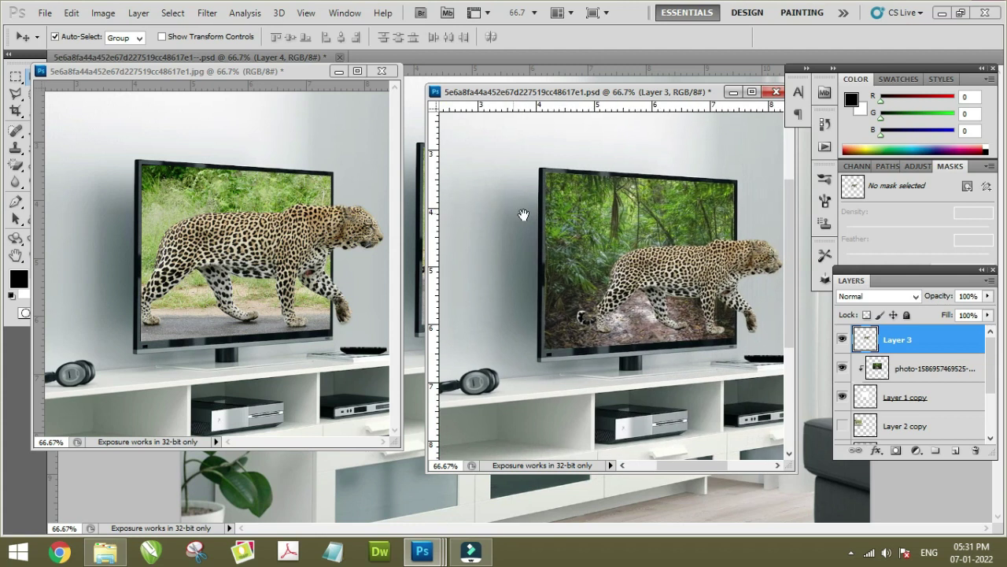
drag(590, 221, 573, 217)
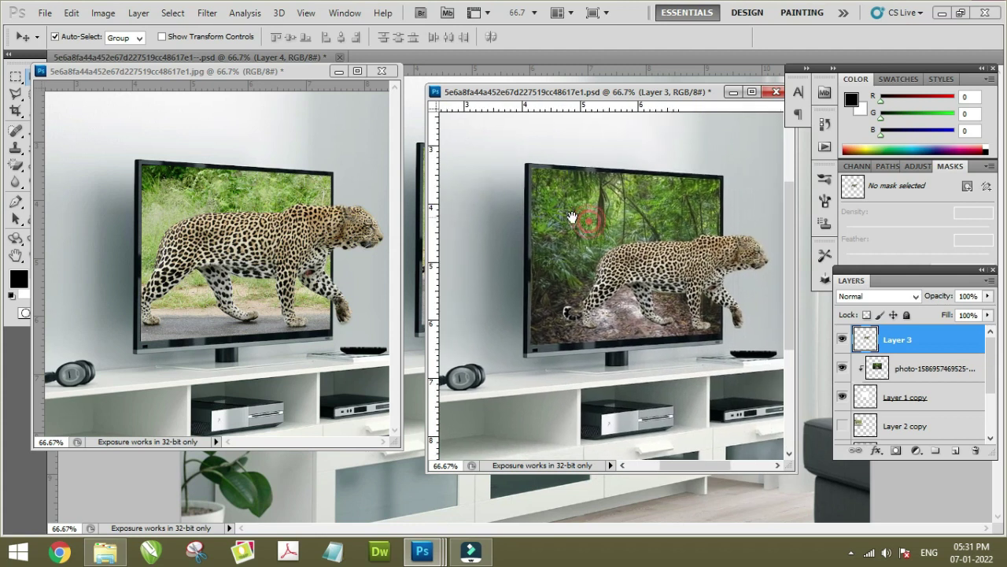
Step: Close the third leopard document, Layer 4 psd, answering its save prompt
click(289, 58)
click(340, 57)
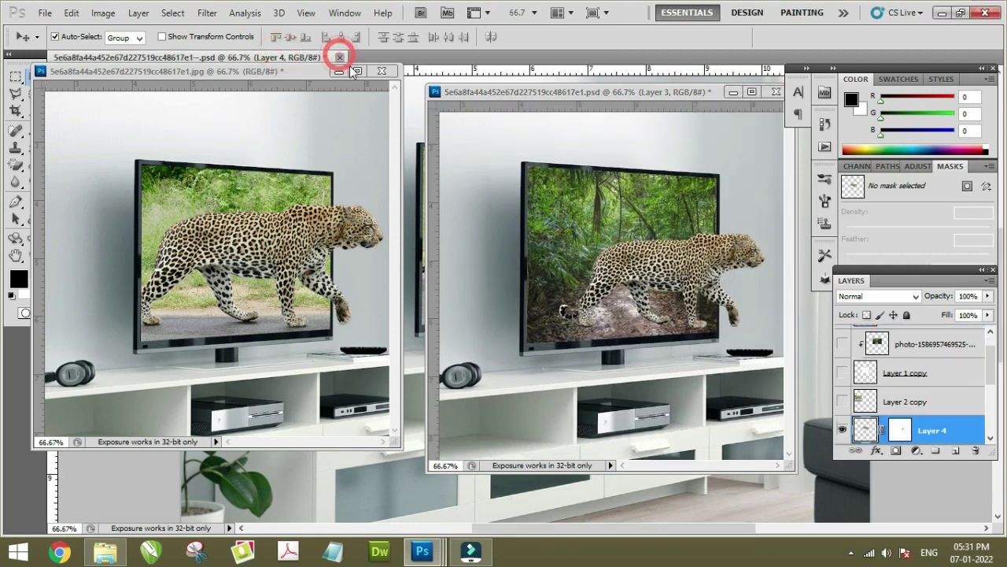
click(503, 225)
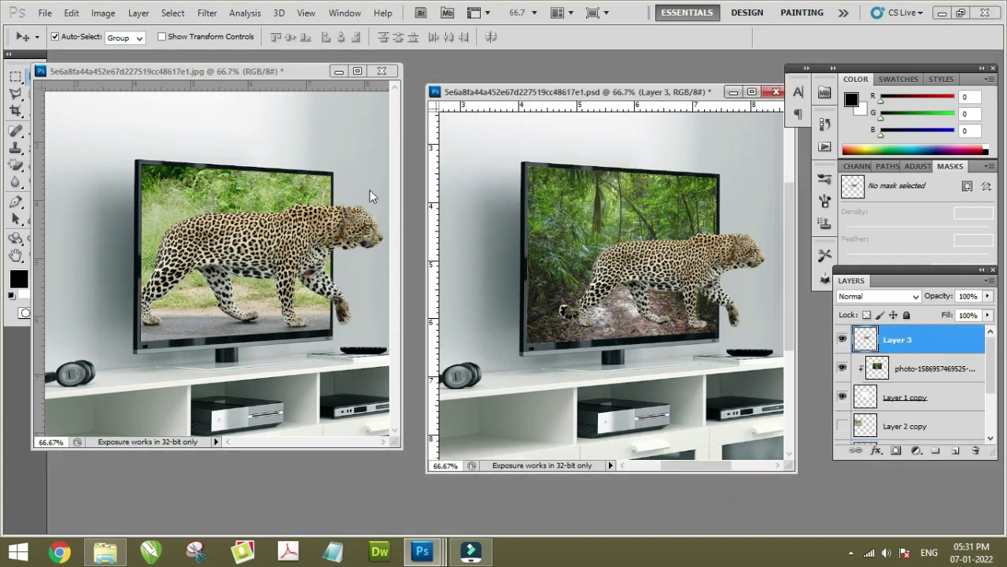
Step: Nudge the jungle leopard slightly up-left, shift its window left, and make the grass version active
drag(478, 93, 468, 71)
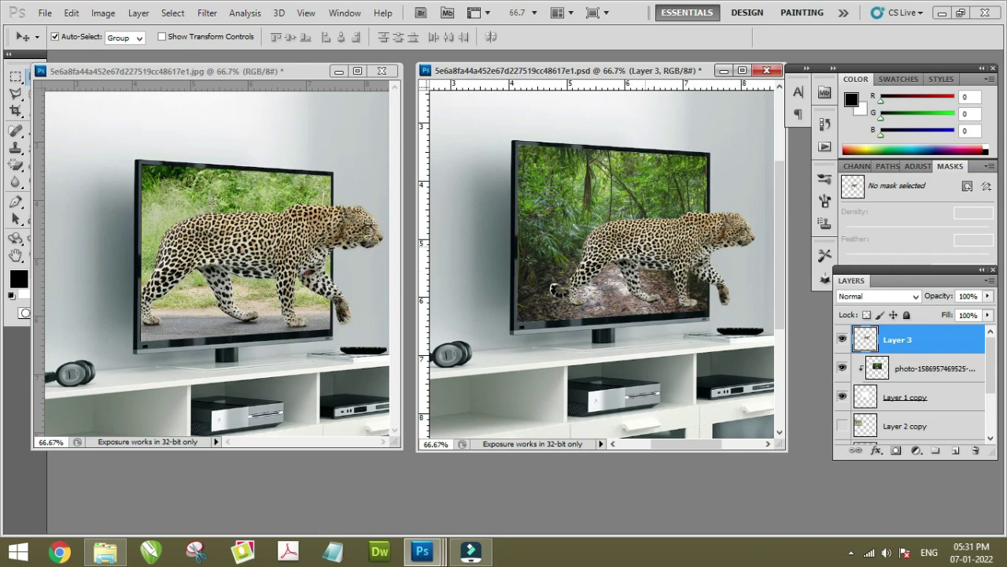
drag(637, 249, 643, 252)
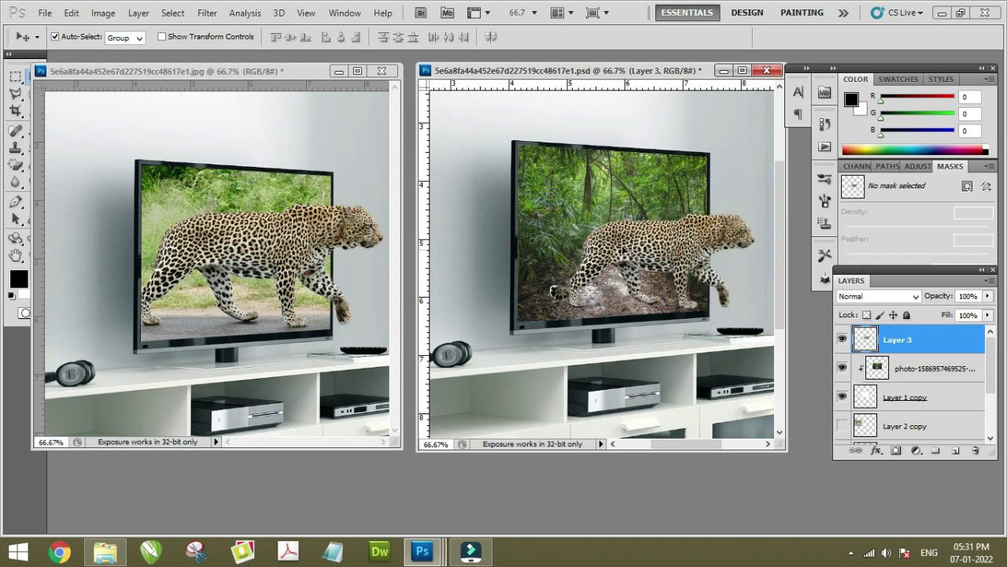
drag(642, 250, 626, 248)
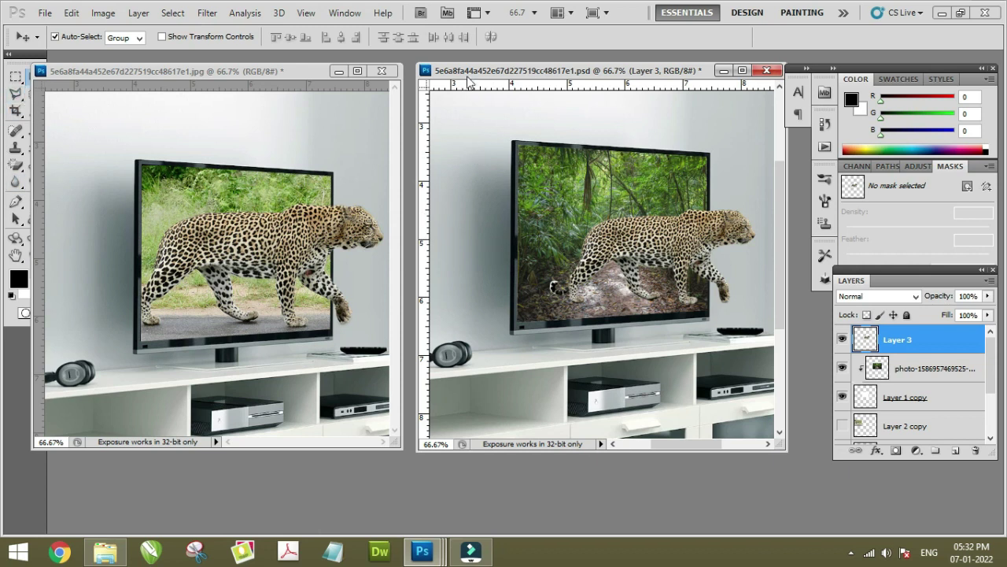
drag(467, 75, 462, 72)
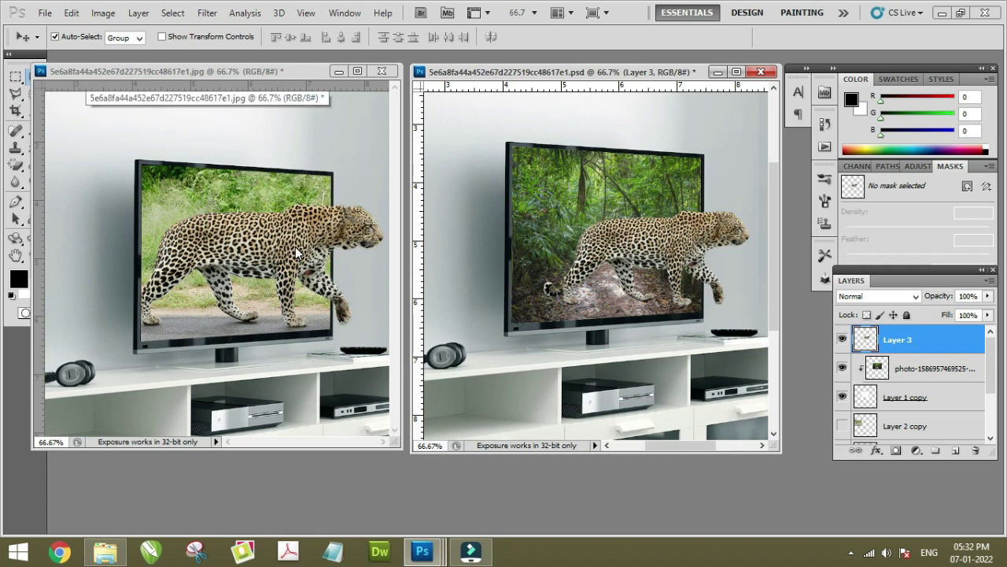
click(256, 76)
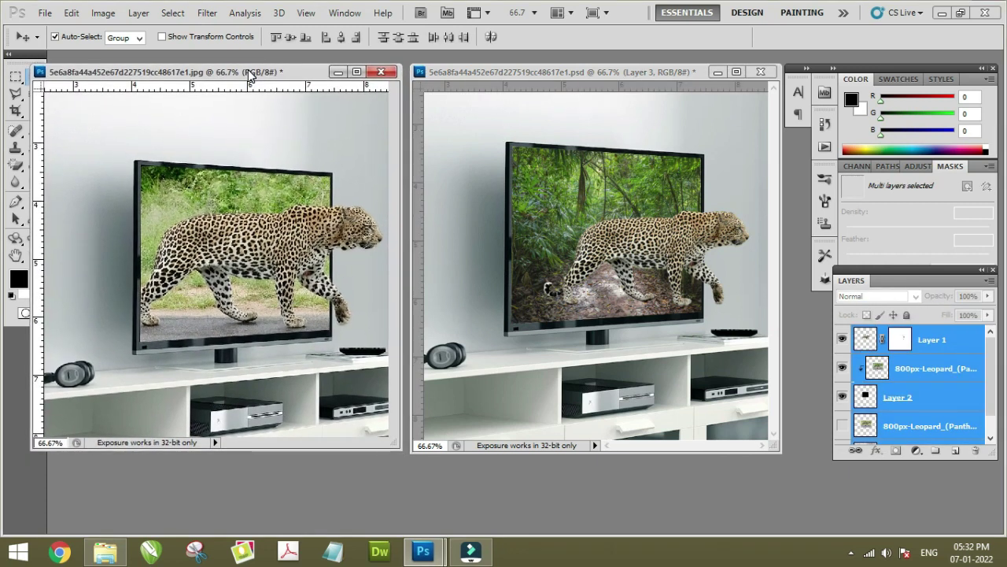